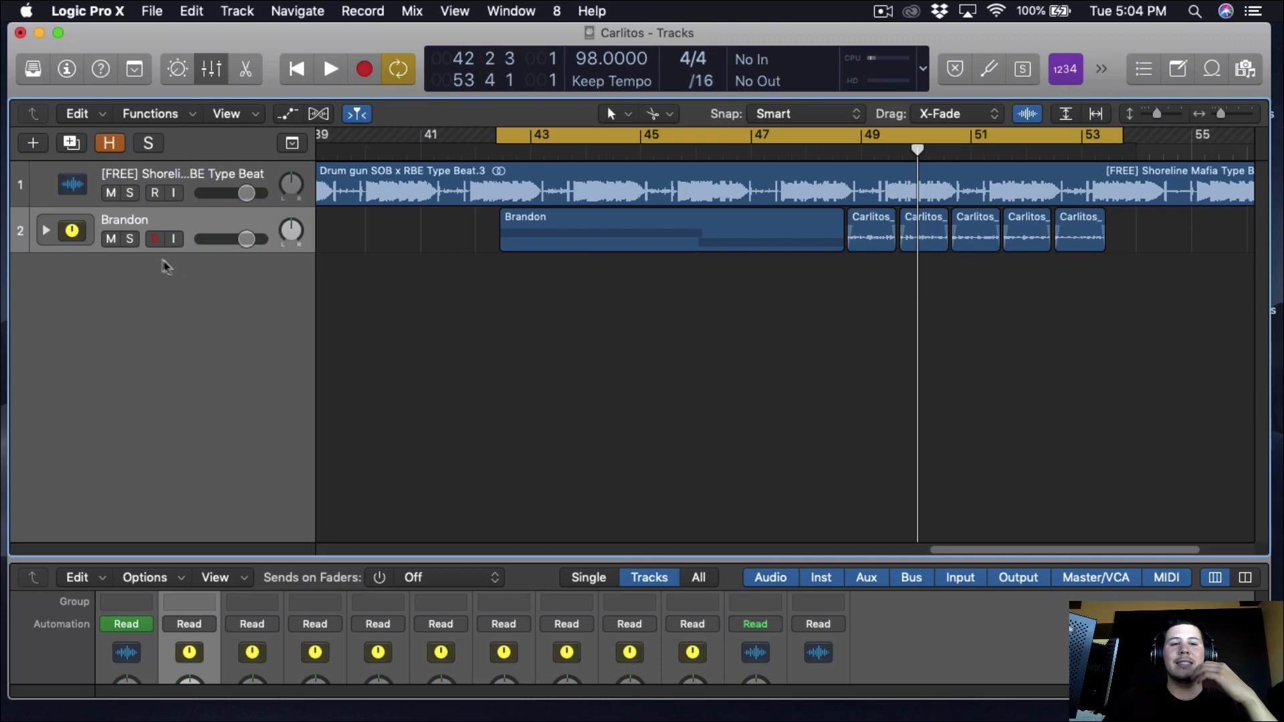
# Expand the vocal track stack and play the cycled section to hear the unprocessed vocals over the beat
pyautogui.click(47, 231)
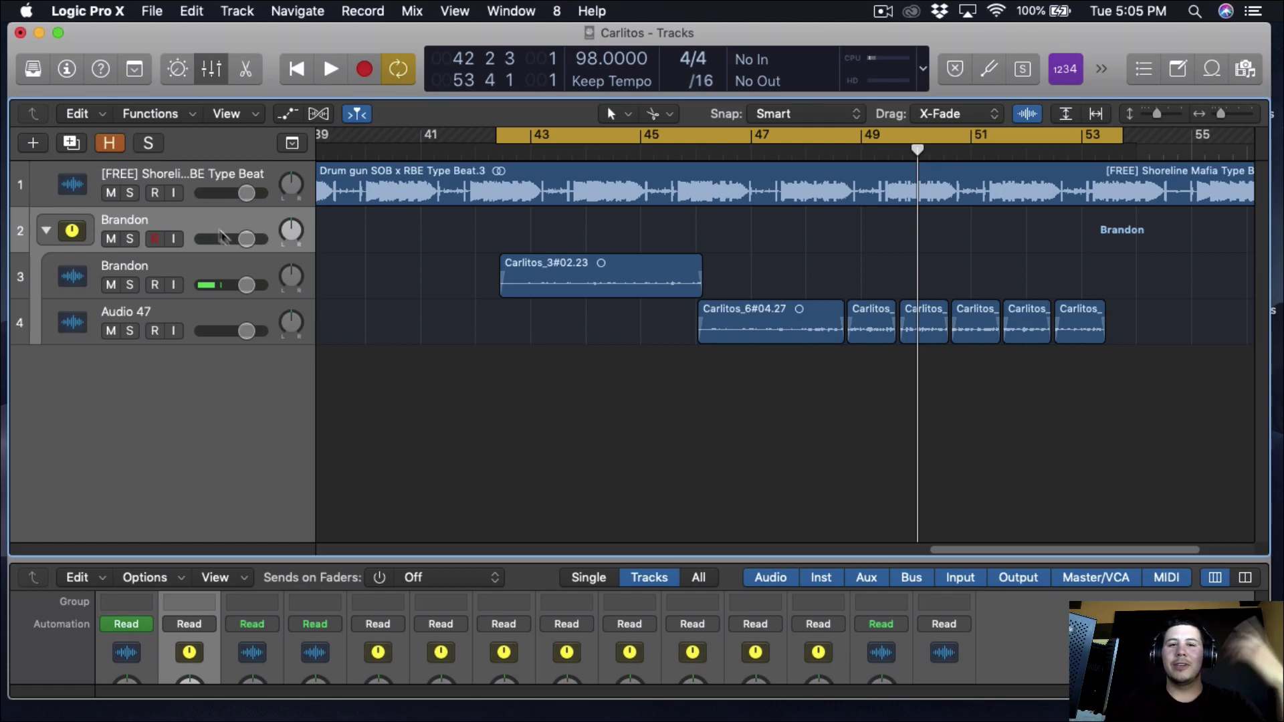
pyautogui.press('space')
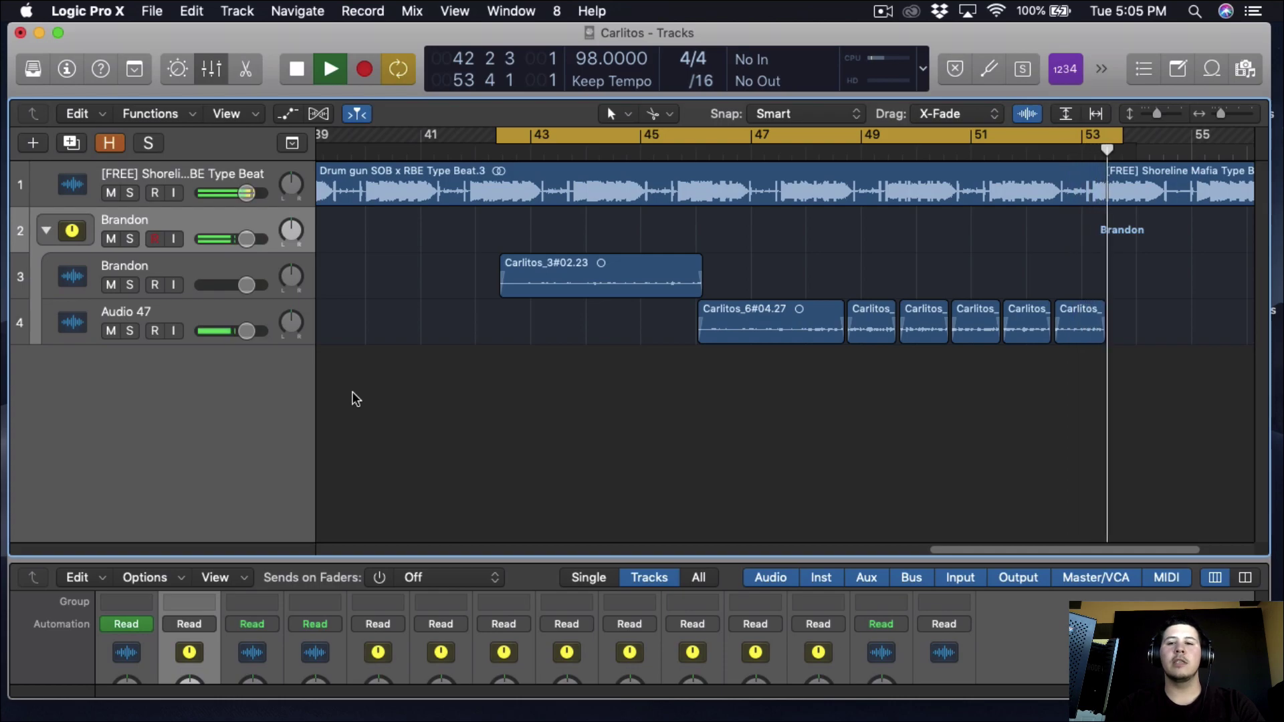
pyautogui.press('space')
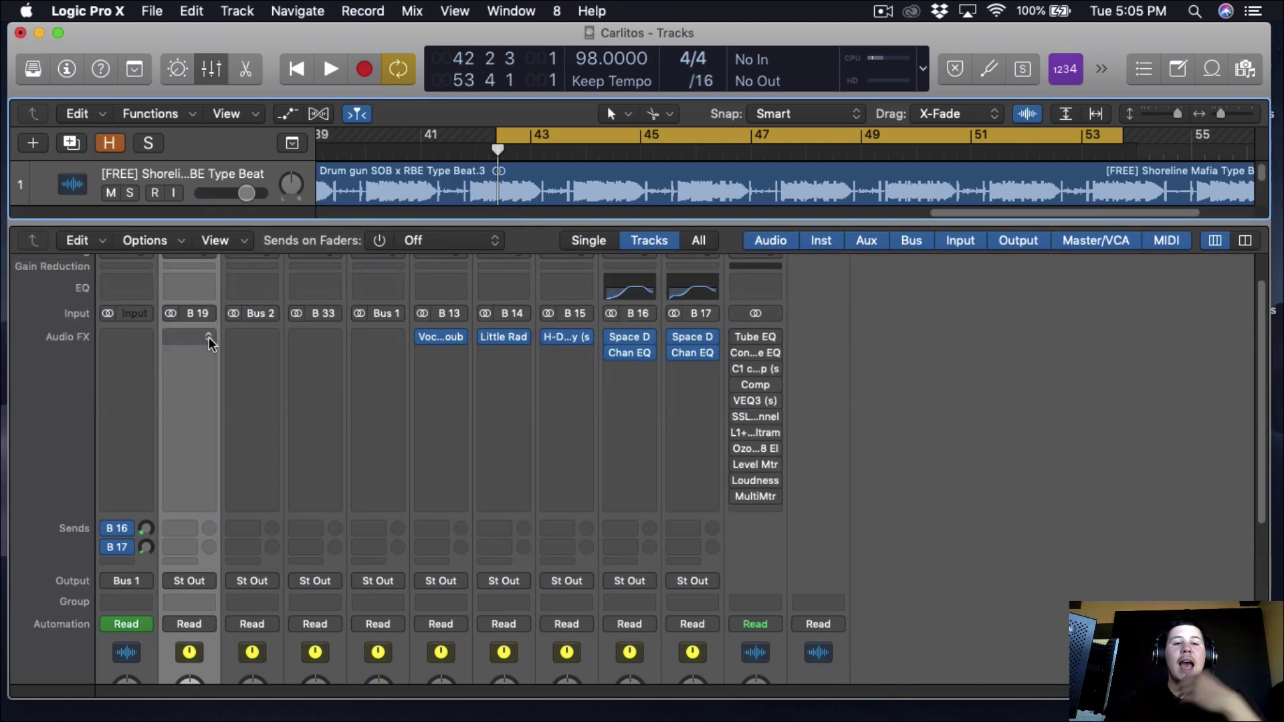
pyautogui.click(210, 338)
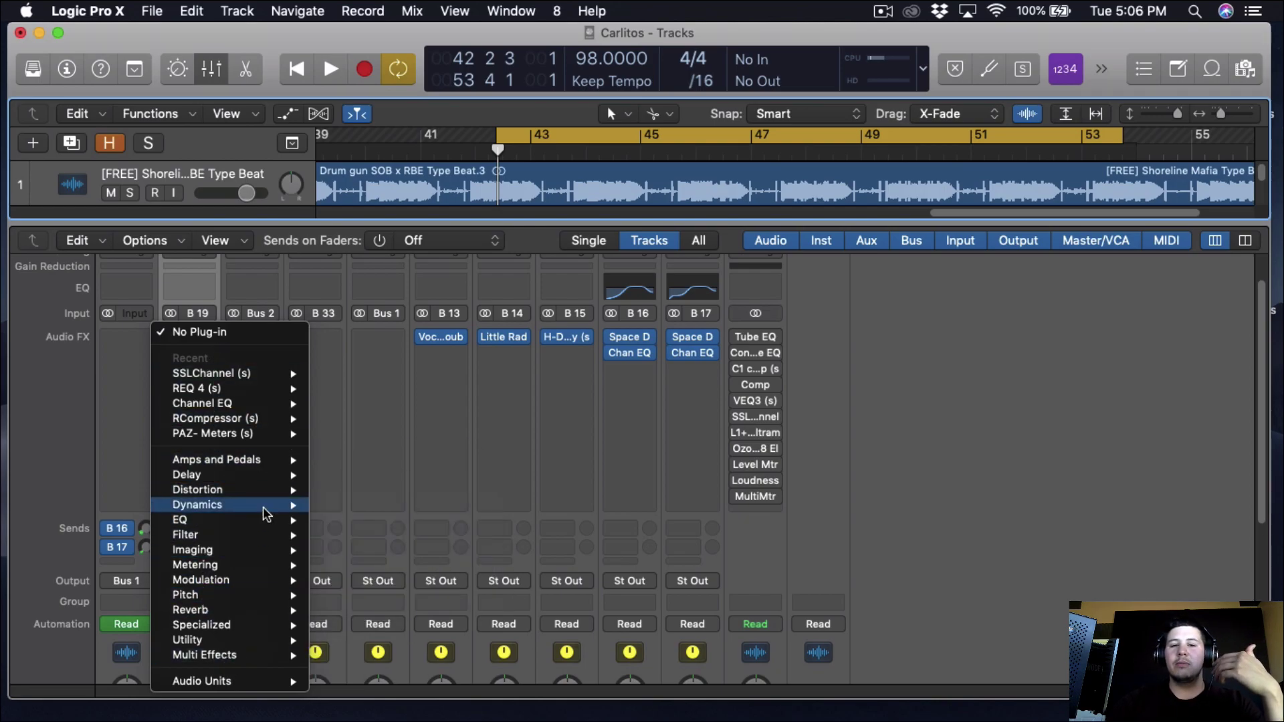
pyautogui.moveTo(261, 681)
pyautogui.moveTo(375, 434)
pyautogui.moveTo(527, 434)
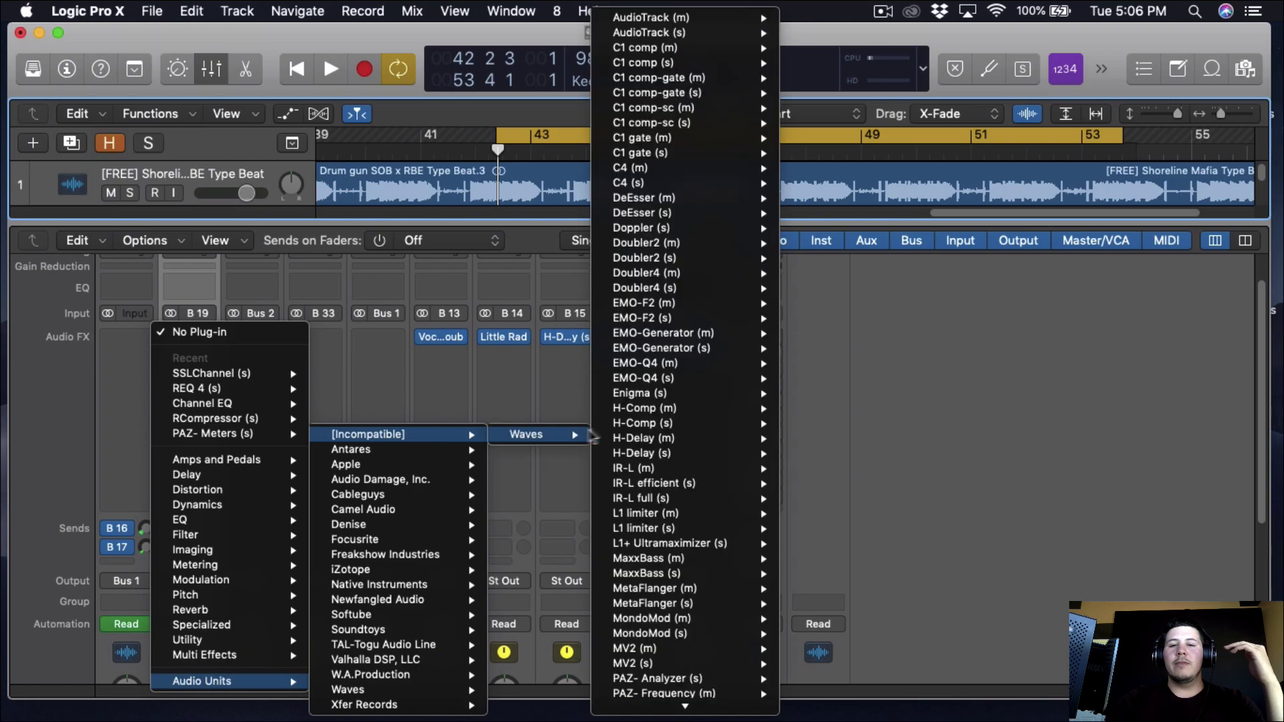
pyautogui.moveTo(637, 430)
pyautogui.scroll(-10, 669, 431)
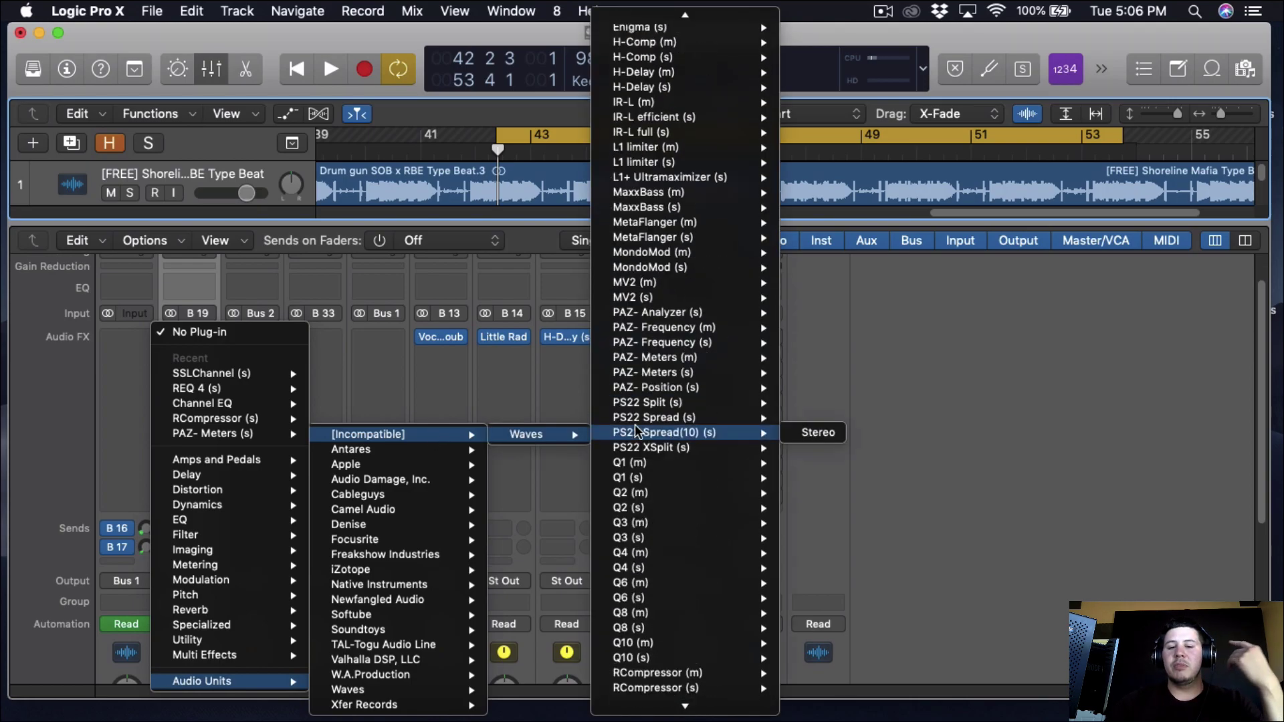
pyautogui.moveTo(668, 561)
pyautogui.click(835, 565)
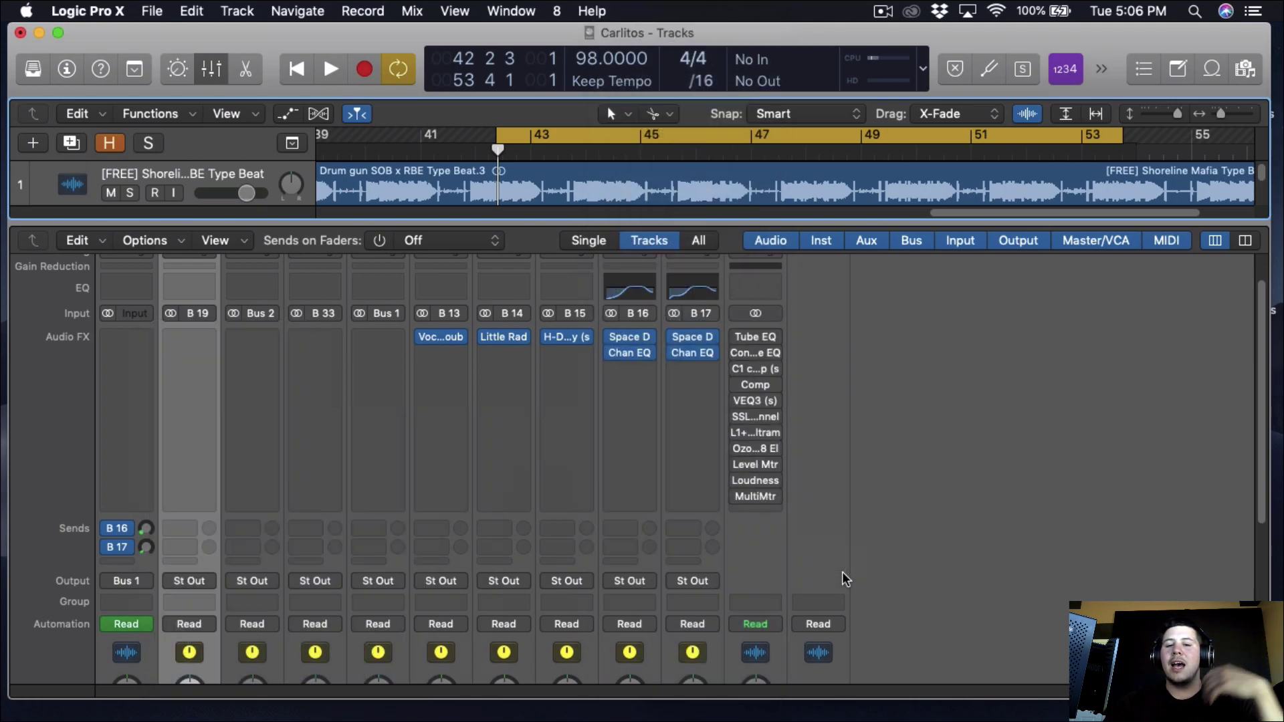
# Insert the RCompressor (s) plug-in in the first effect slot of the vocal stack's channel, keeping its window clear of the channel strip
pyautogui.click(172, 334)
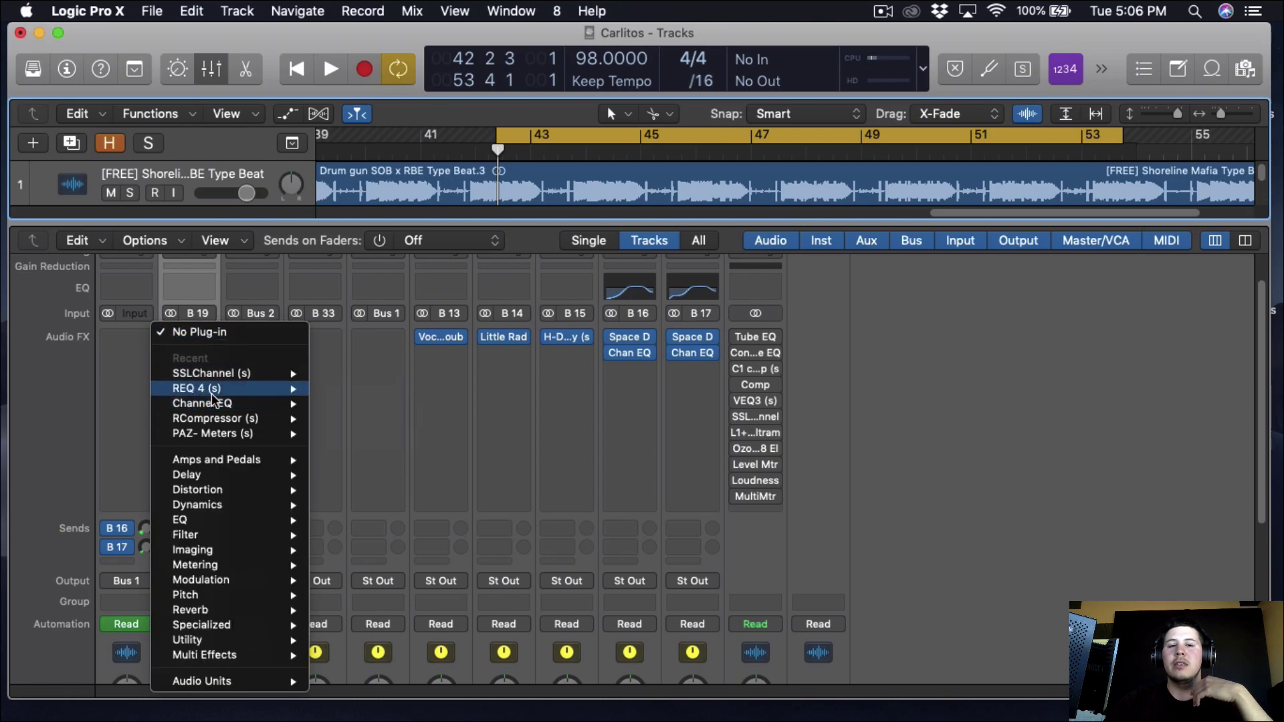
pyautogui.moveTo(224, 388)
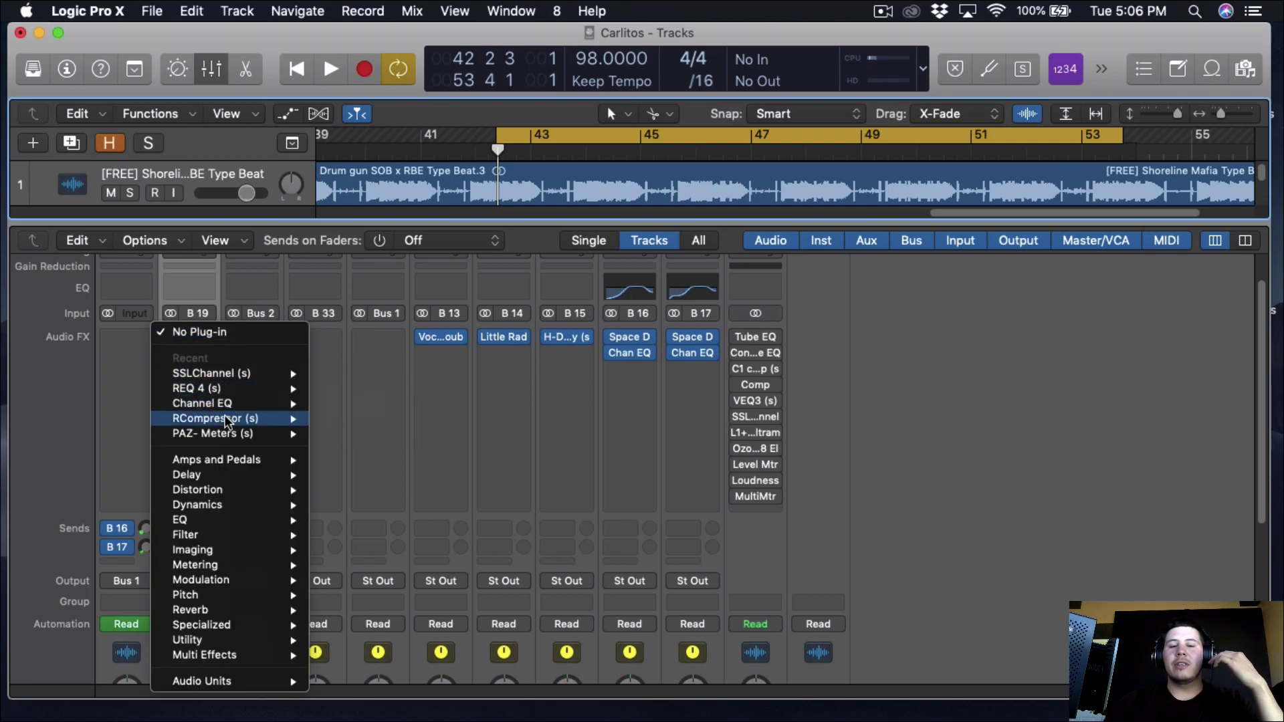
pyautogui.click(348, 419)
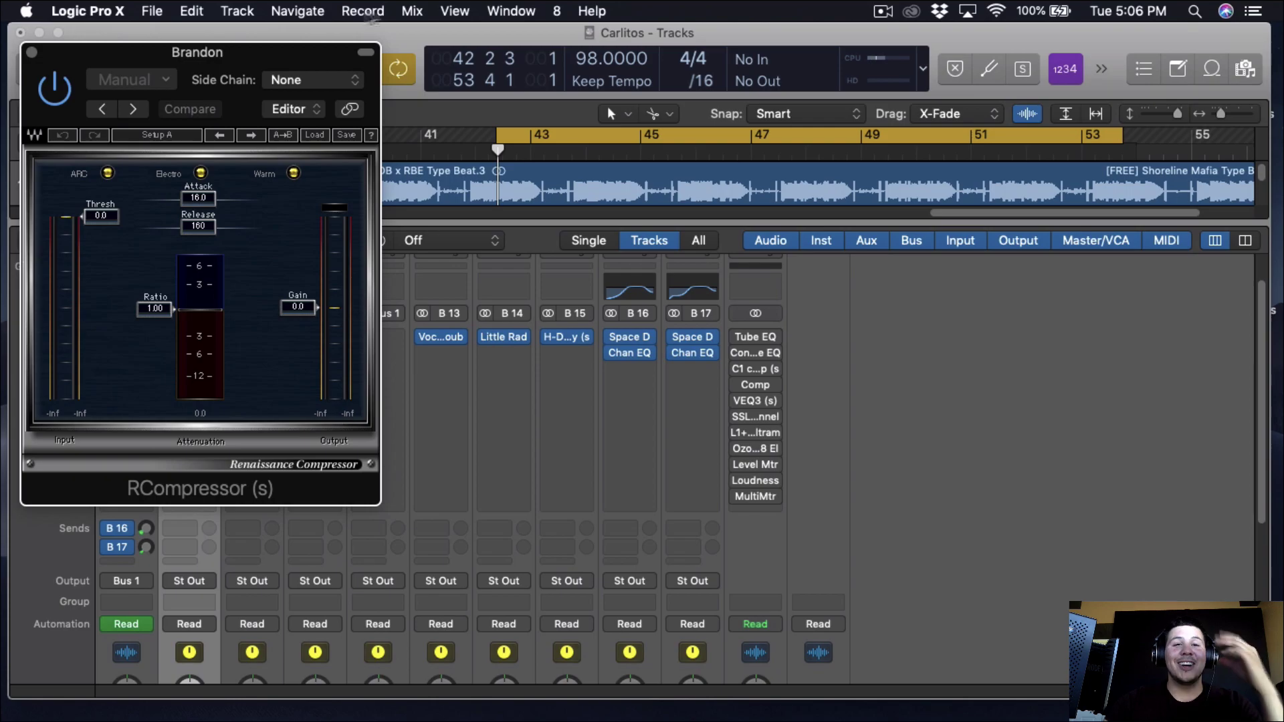
pyautogui.moveTo(261, 44); pyautogui.dragTo(484, 67)
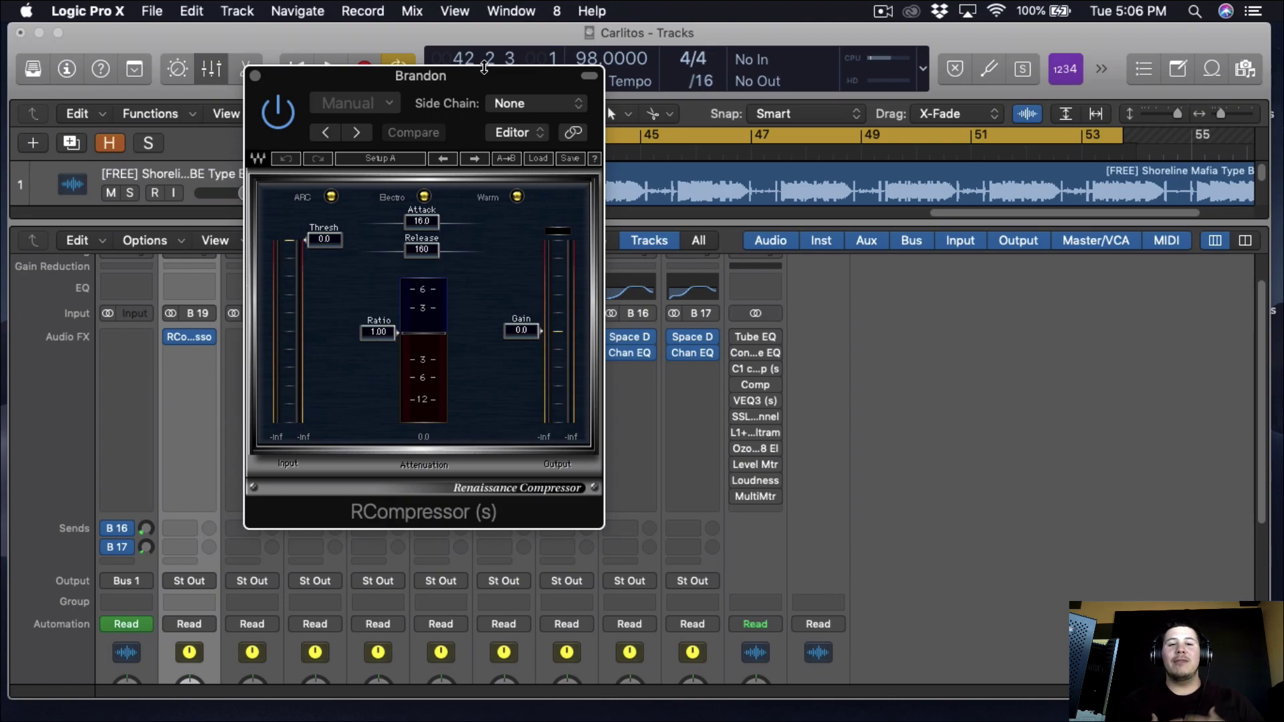
# Set the compressor's ratio to 2.00 and lower its threshold to -24.0 while the vocals play
pyautogui.moveTo(393, 329); pyautogui.dragTo(381, 364)
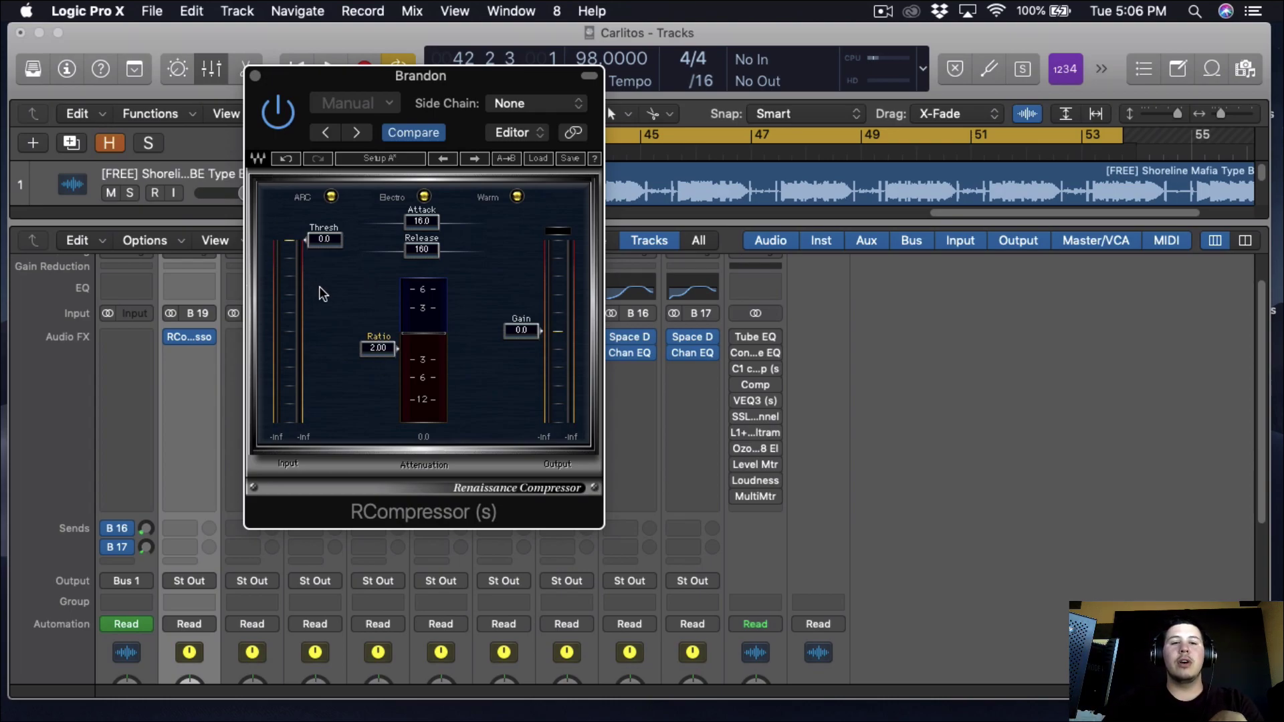
pyautogui.scroll(-4, 322, 295)
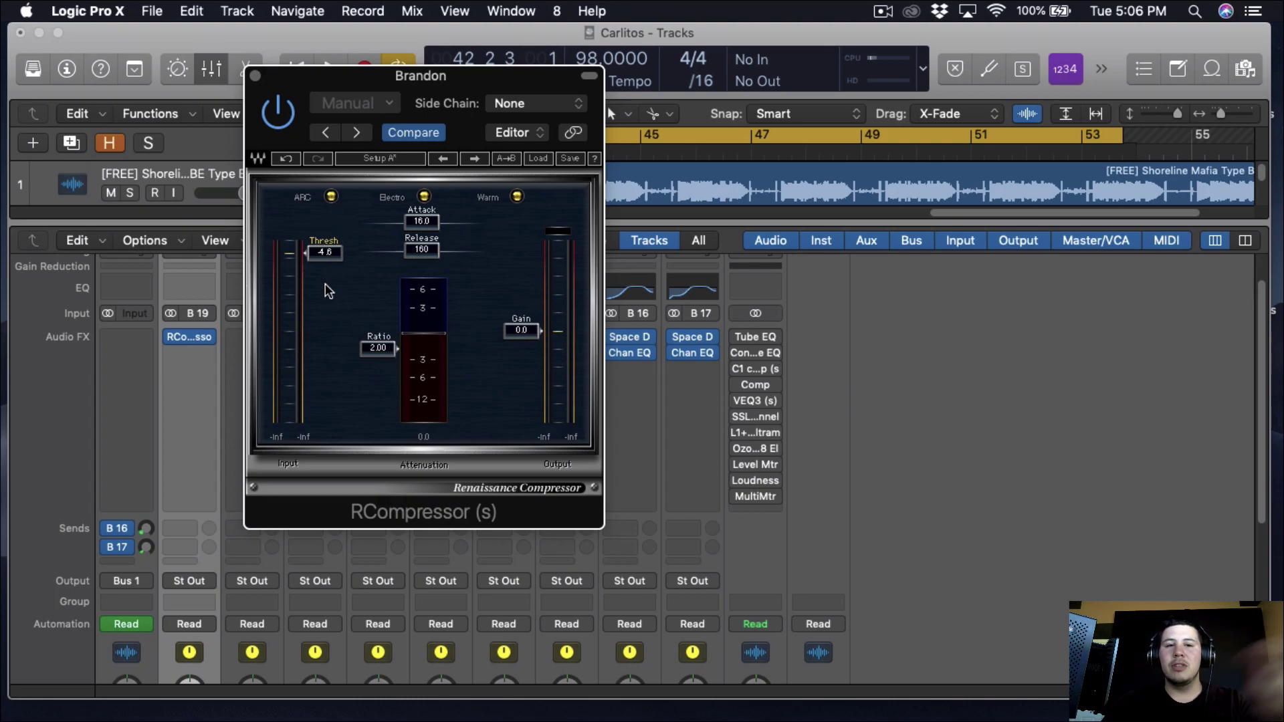
pyautogui.press('space')
pyautogui.scroll(-8, 345, 304)
pyautogui.scroll(-3, 346, 304)
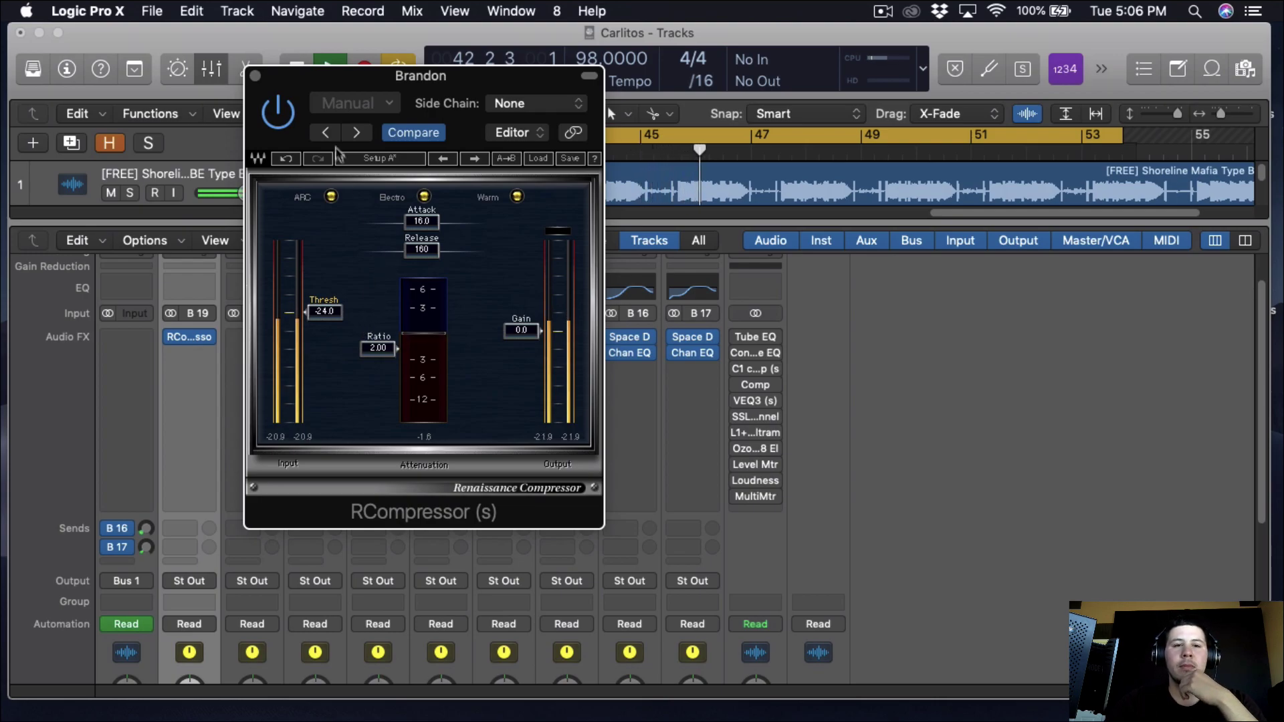
# Compare the vocals with the compressor bypassed and active, raise its output gain to 1.0, and close the plug-in
pyautogui.click(284, 120)
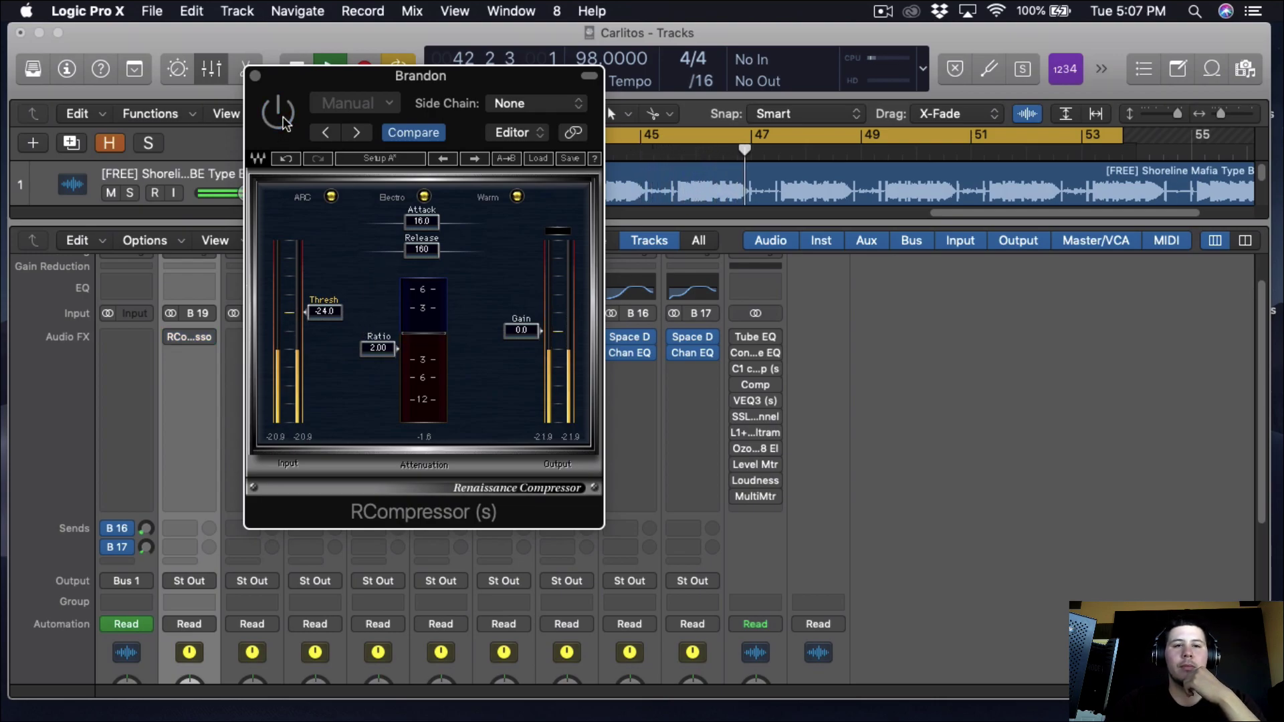
pyautogui.click(279, 117)
pyautogui.scroll(2, 520, 355)
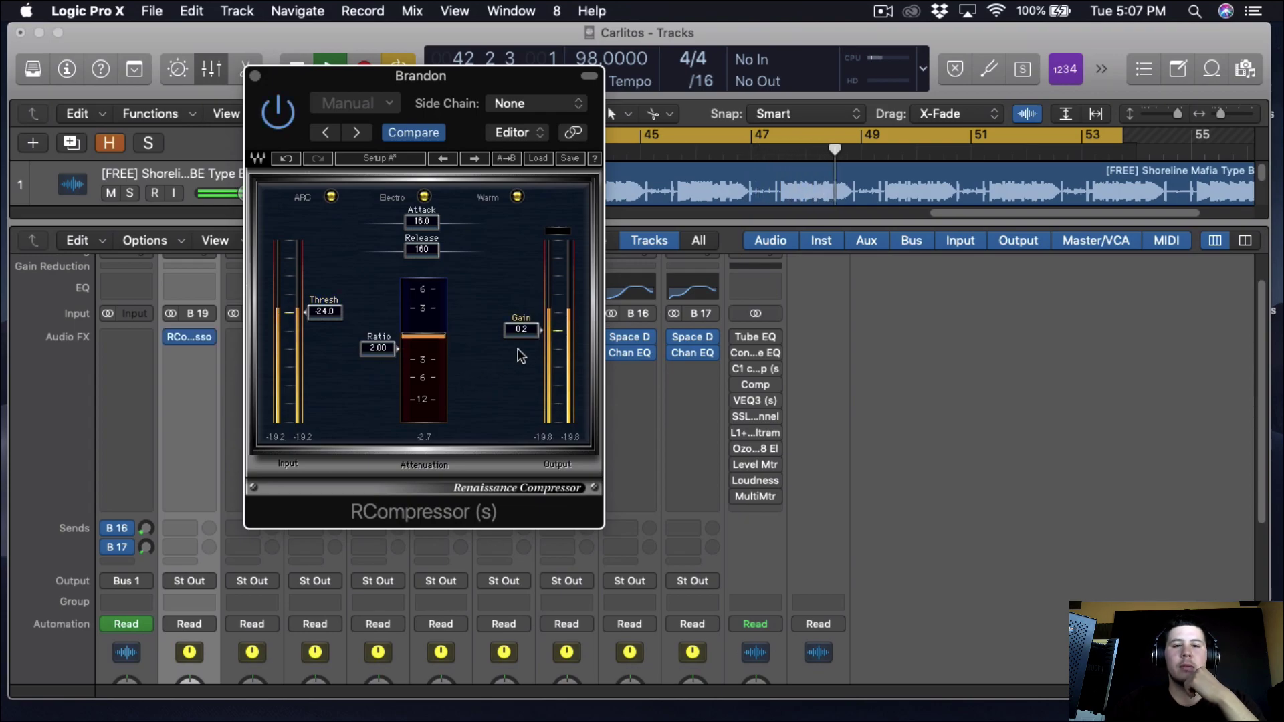
pyautogui.scroll(3, 520, 355)
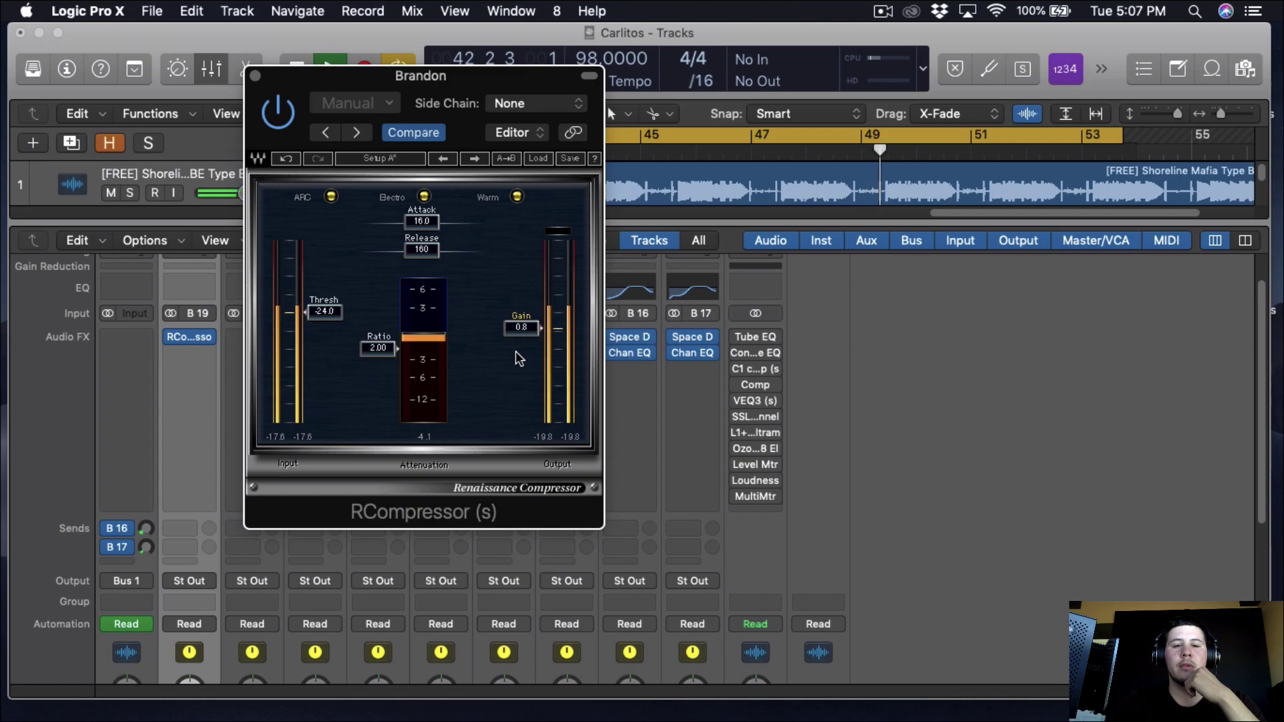
pyautogui.scroll(1, 519, 357)
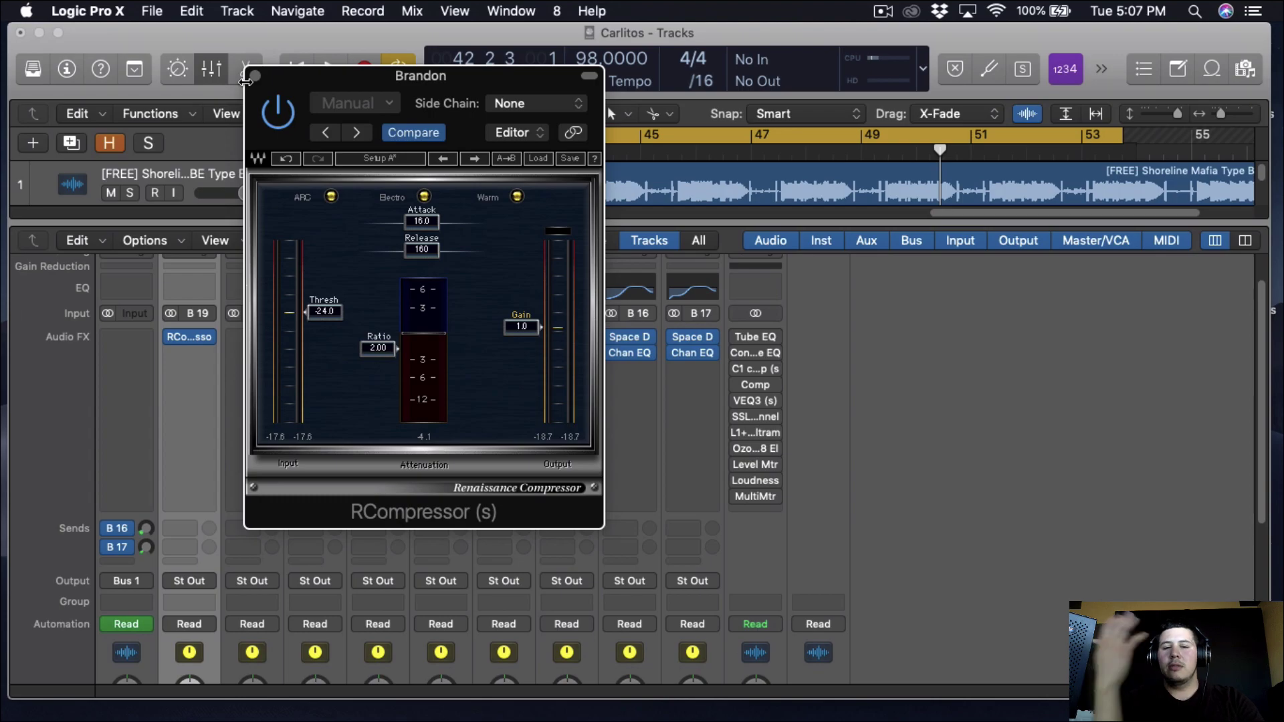
pyautogui.click(253, 77)
# Insert a stereo Channel EQ after the compressor on the vocal stack's channel
pyautogui.click(189, 337)
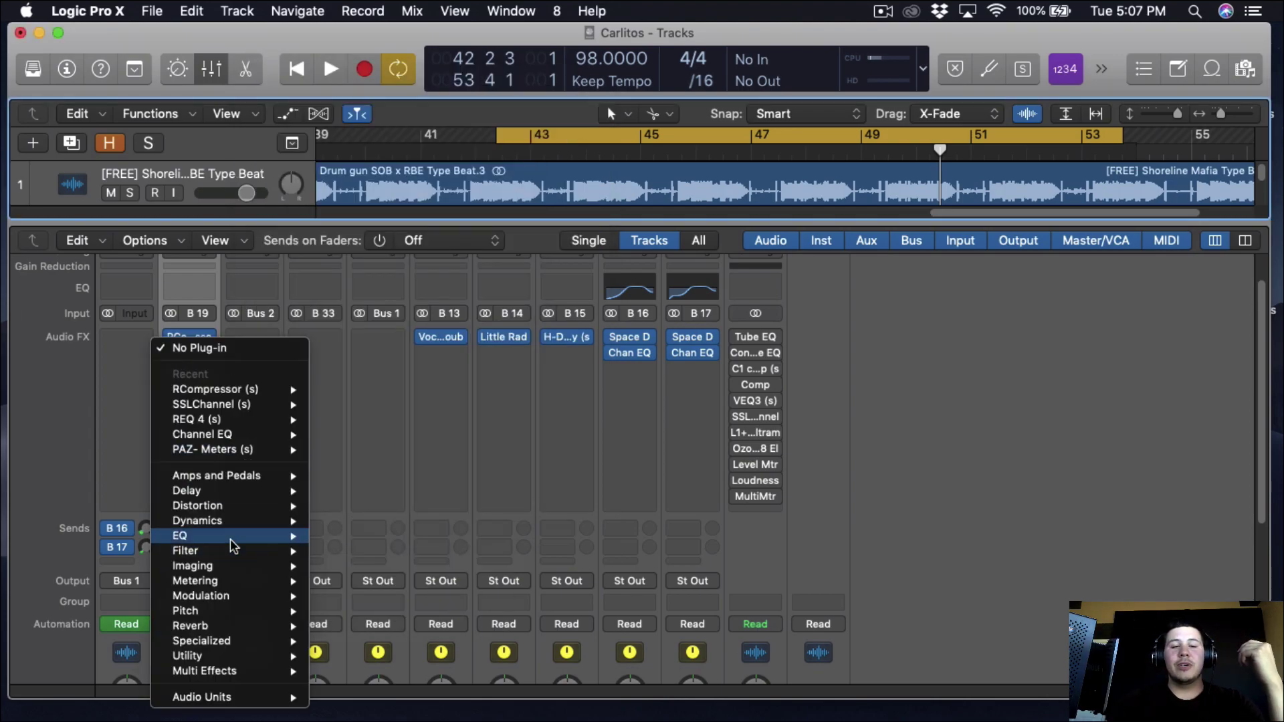
pyautogui.moveTo(234, 538)
pyautogui.moveTo(377, 537)
pyautogui.click(506, 540)
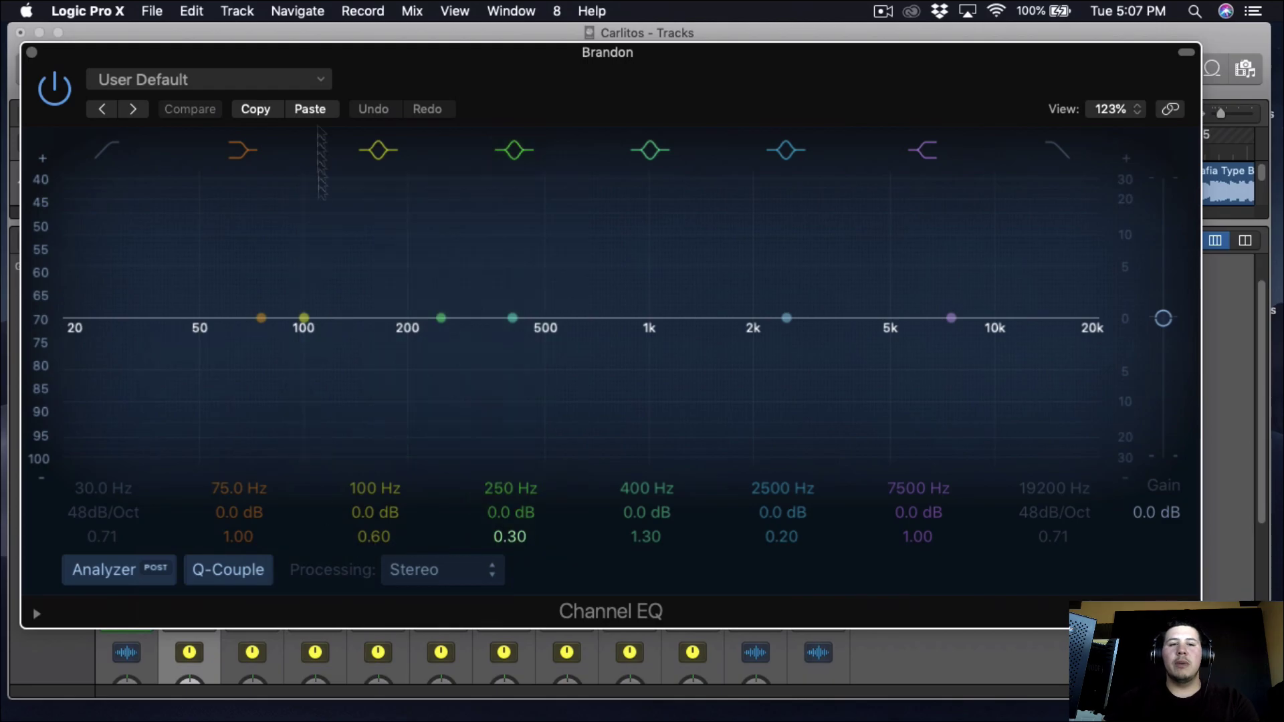
# Enable the Channel EQ's low-cut band with a 12 dB/Oct slope at 134 Hz
pyautogui.click(106, 146)
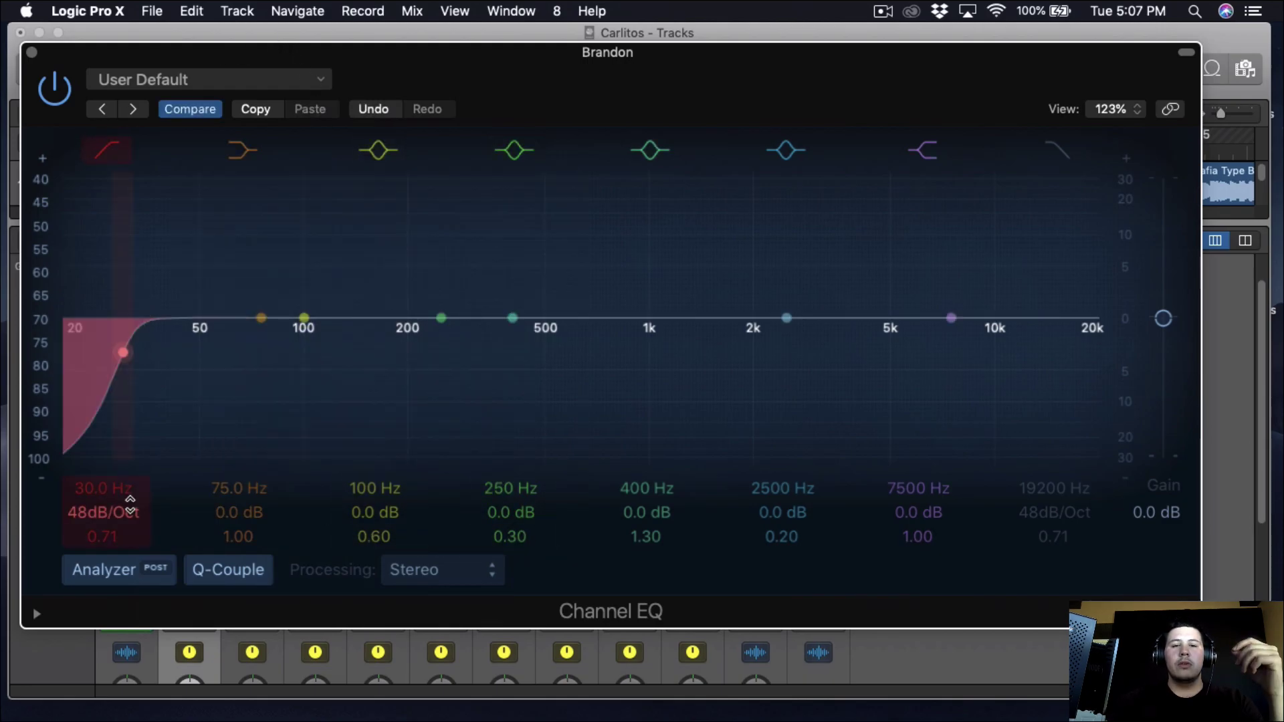
pyautogui.moveTo(130, 504); pyautogui.dragTo(130, 535)
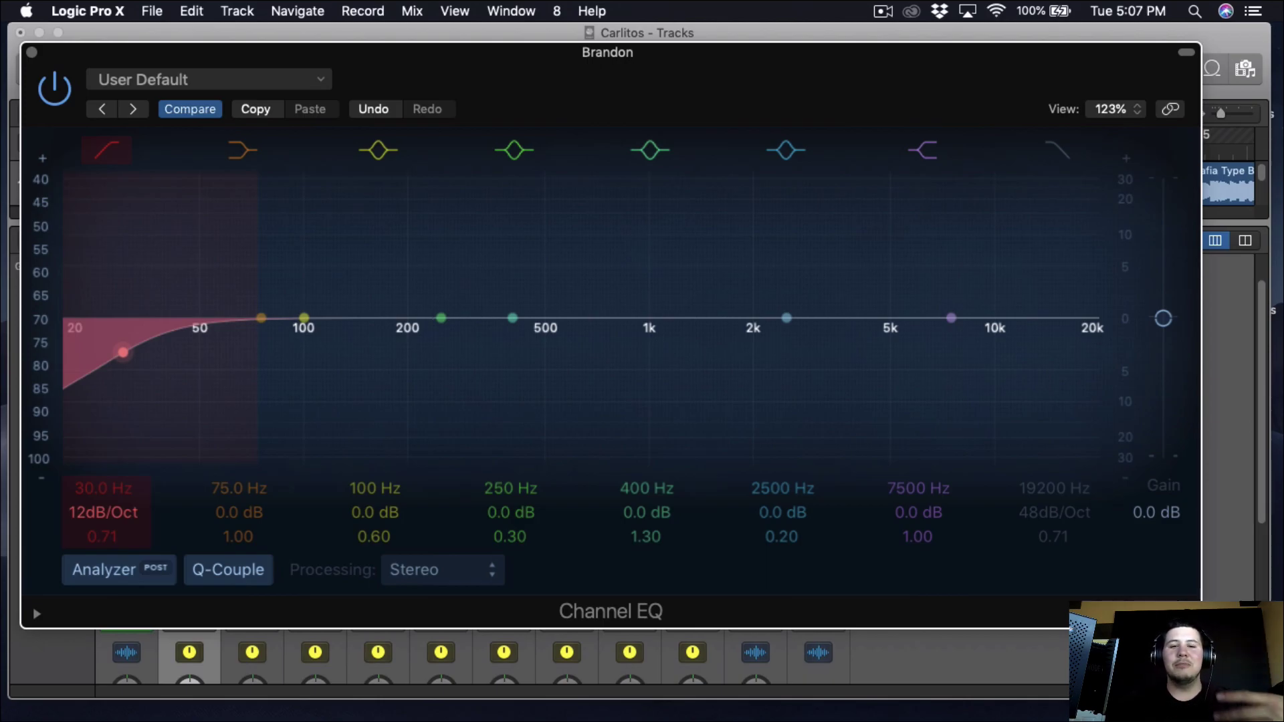
pyautogui.moveTo(127, 498)
pyautogui.mouseDown()
pyautogui.moveTo(127, 454)
pyautogui.moveTo(133, 520)
pyautogui.mouseUp()
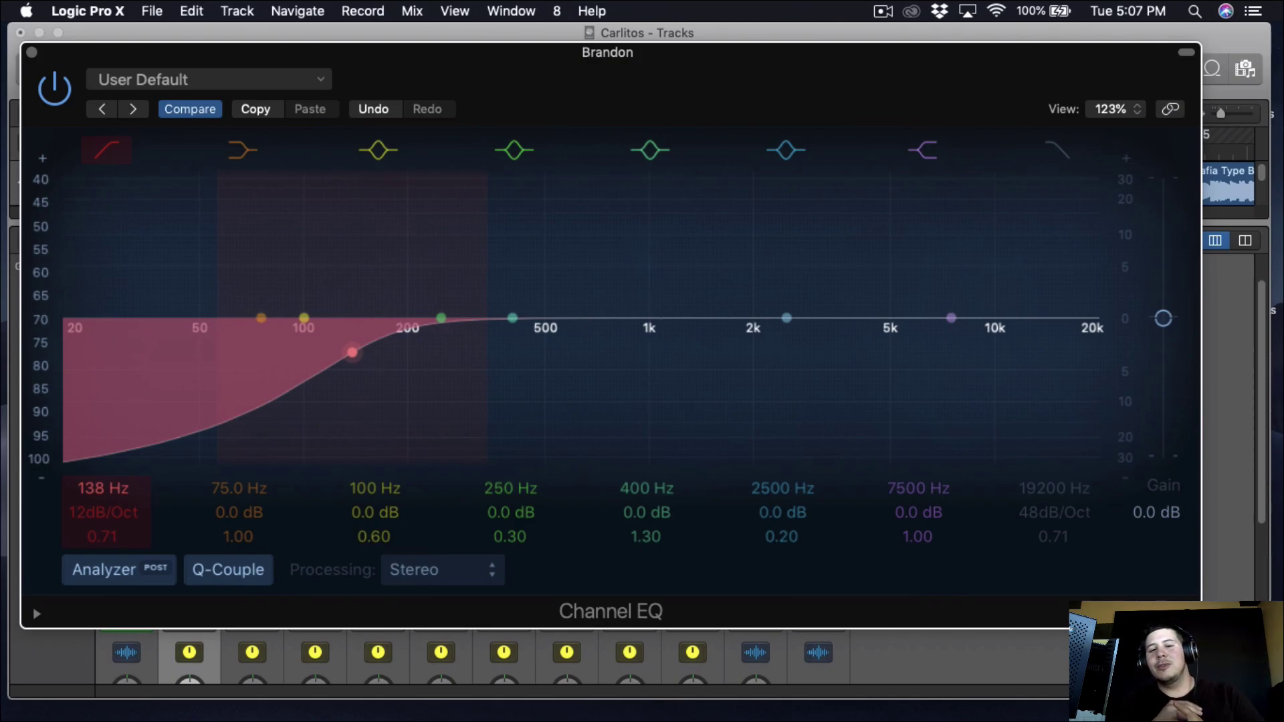
pyautogui.moveTo(352, 352)
pyautogui.mouseDown()
pyautogui.moveTo(945, 352)
pyautogui.moveTo(333, 352)
pyautogui.moveTo(347, 353)
pyautogui.mouseUp()
# Shift the 250 Hz band to 205 Hz at -1.5 dB with Q 0.88, and cut the 400 Hz band by 2.0 dB
pyautogui.moveTo(441, 318); pyautogui.dragTo(414, 300)
pyautogui.moveTo(413, 329); pyautogui.dragTo(413, 334)
pyautogui.moveTo(513, 318)
pyautogui.mouseDown()
pyautogui.moveTo(512, 221)
pyautogui.moveTo(512, 336)
pyautogui.mouseUp()
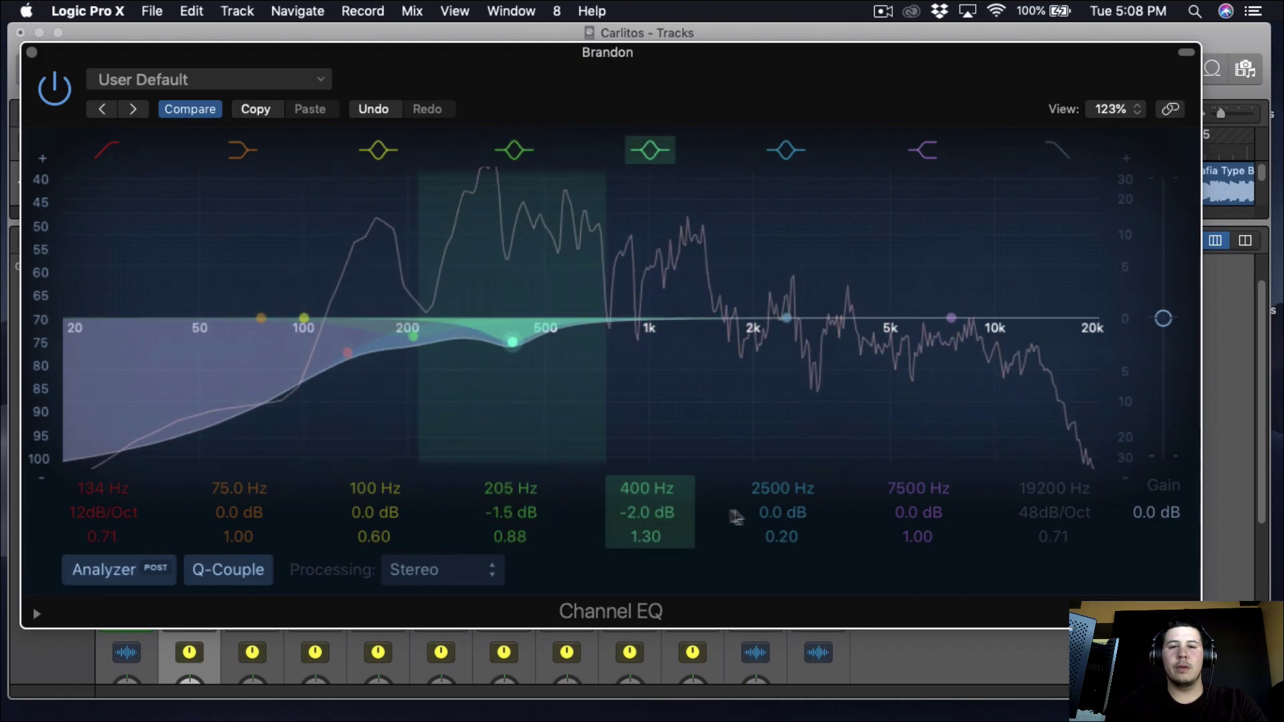
# Set the high shelf to 3500 Hz at +1.0 dB and the 400 Hz band to -1.5 dB, closing the EQ when done
pyautogui.moveTo(918, 512); pyautogui.dragTo(917, 547)
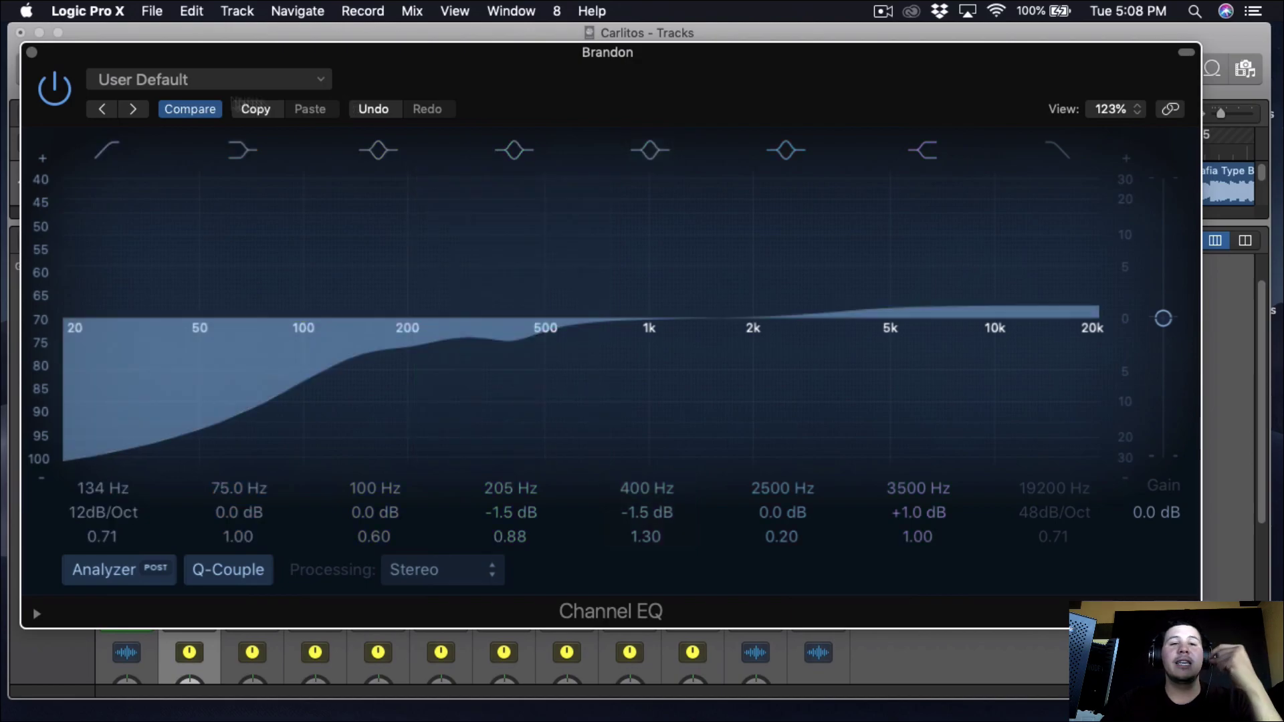
pyautogui.click(32, 52)
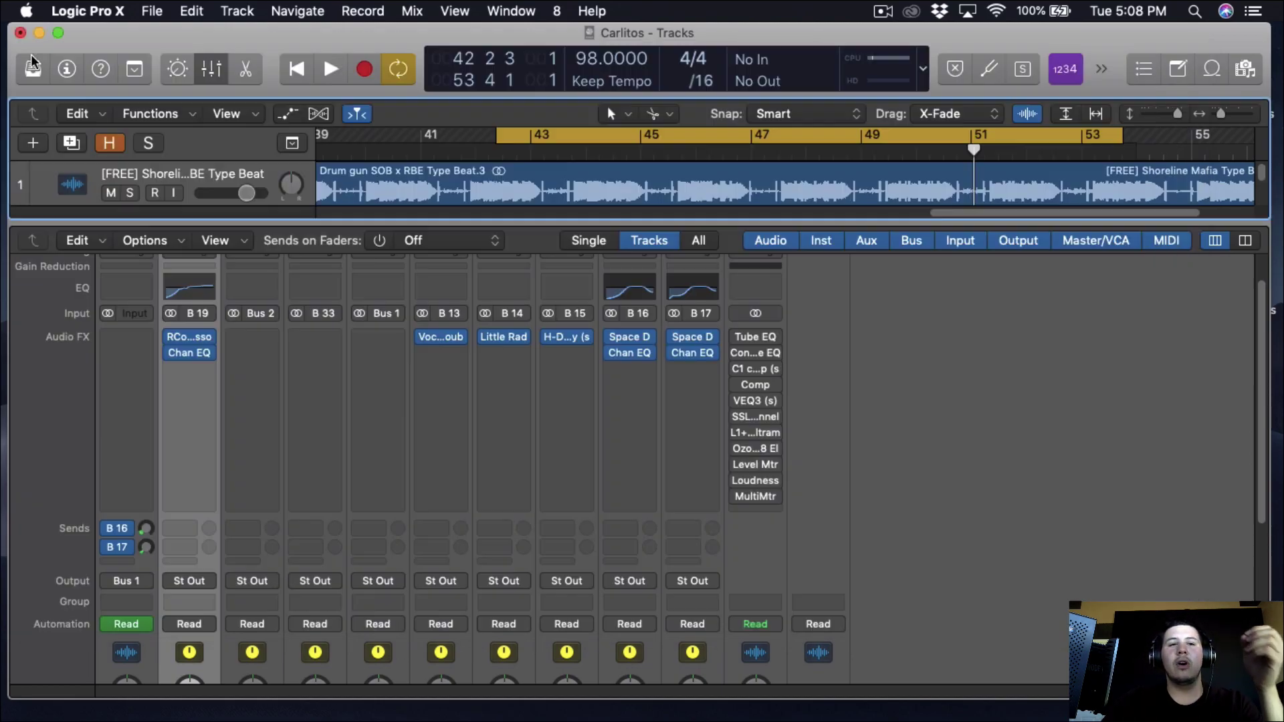
# Insert the stereo Waves REQ 4 (s) equalizer after the Channel EQ and place its window clear of the channel strip
pyautogui.click(189, 368)
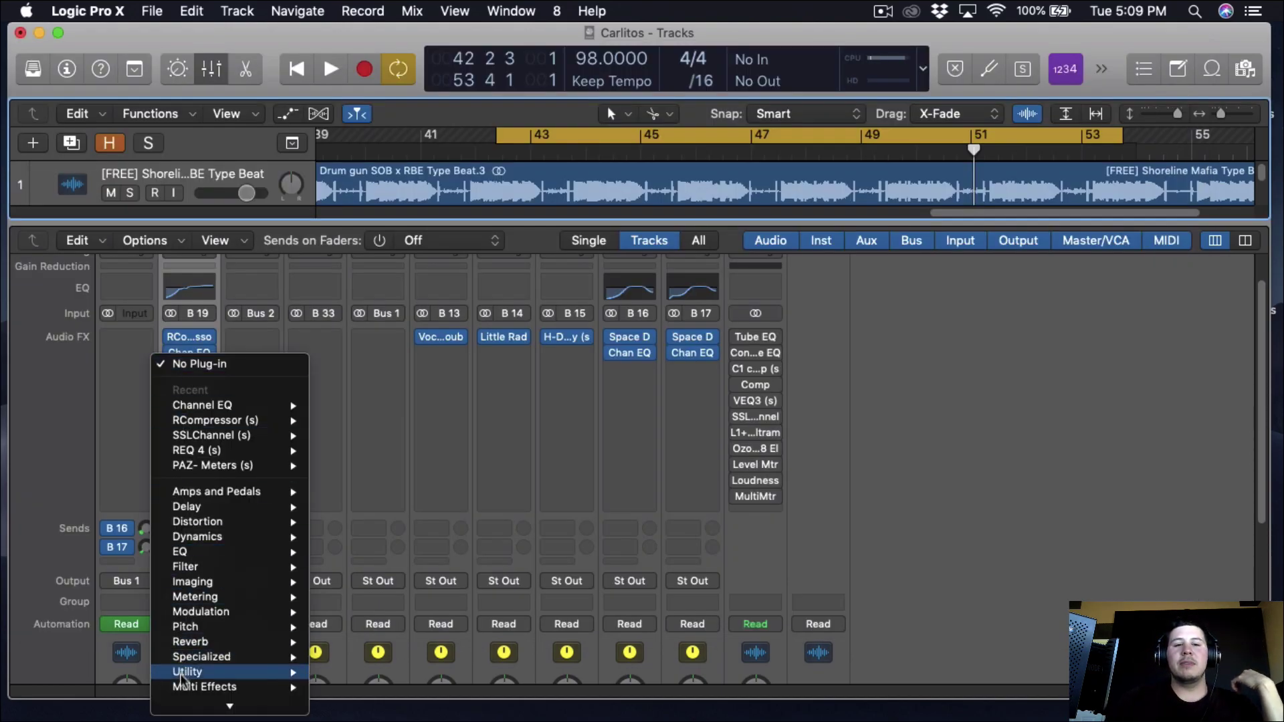
pyautogui.moveTo(200, 704)
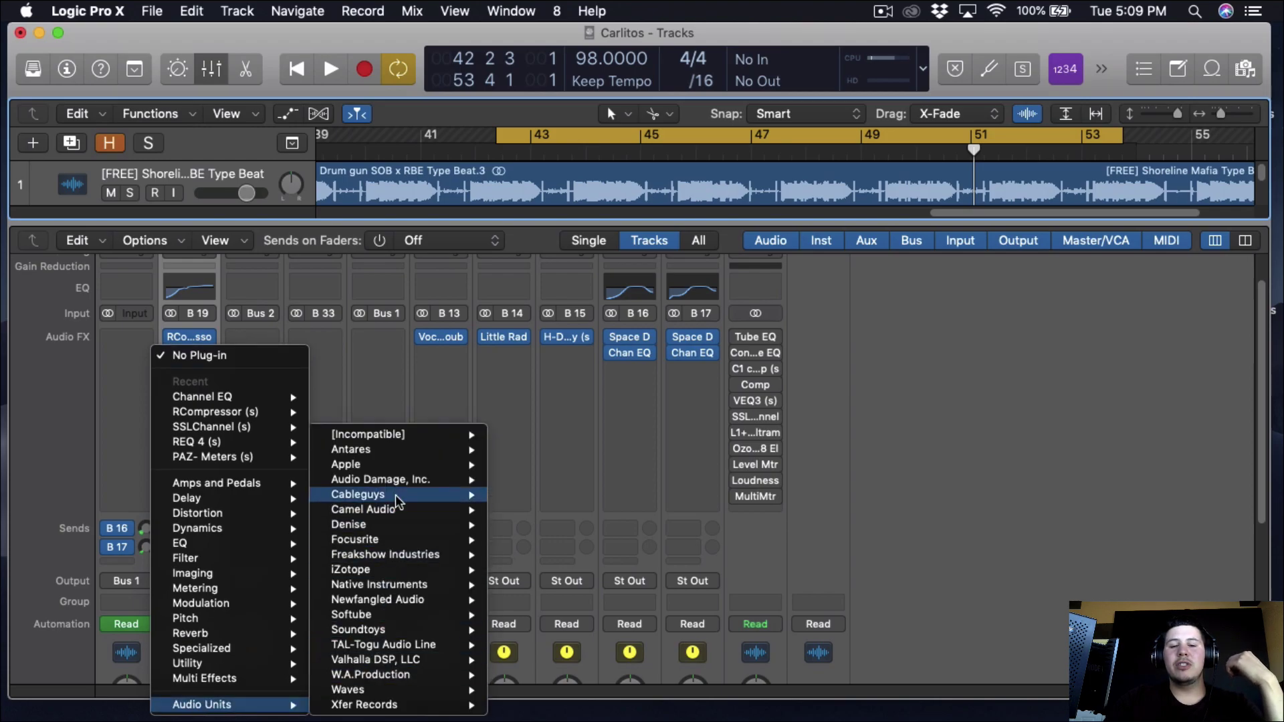
pyautogui.moveTo(422, 434)
pyautogui.moveTo(534, 433)
pyautogui.moveTo(665, 422)
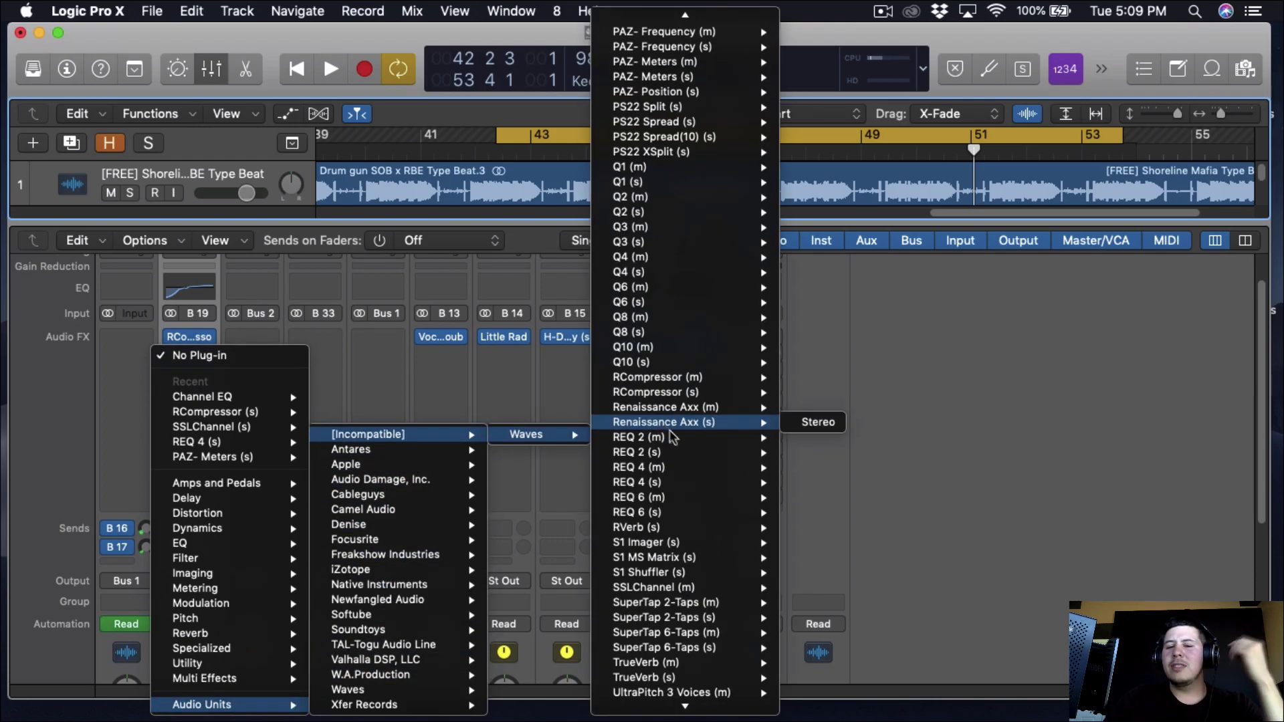
pyautogui.moveTo(672, 451)
pyautogui.click(803, 453)
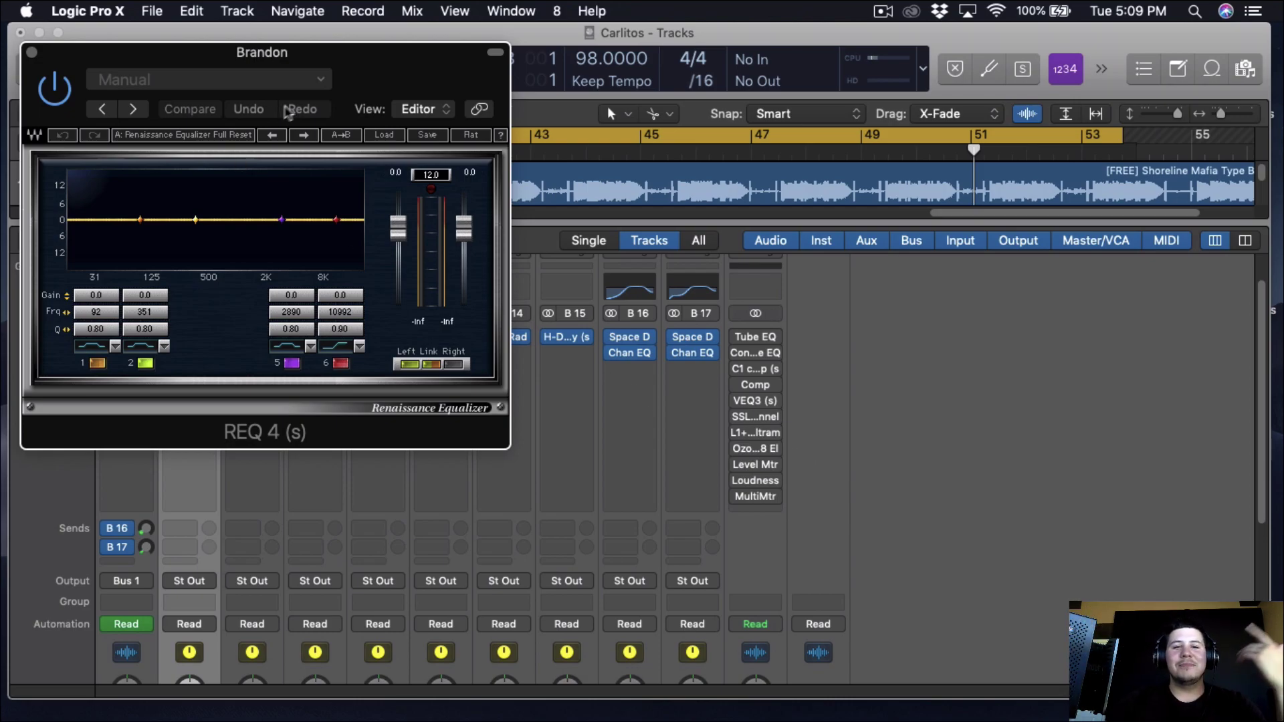
pyautogui.moveTo(365, 50); pyautogui.dragTo(573, 31)
# Turn band 1 of the REQ 4 into a high-pass filter at about 128 Hz with Q 0.78
pyautogui.click(300, 327)
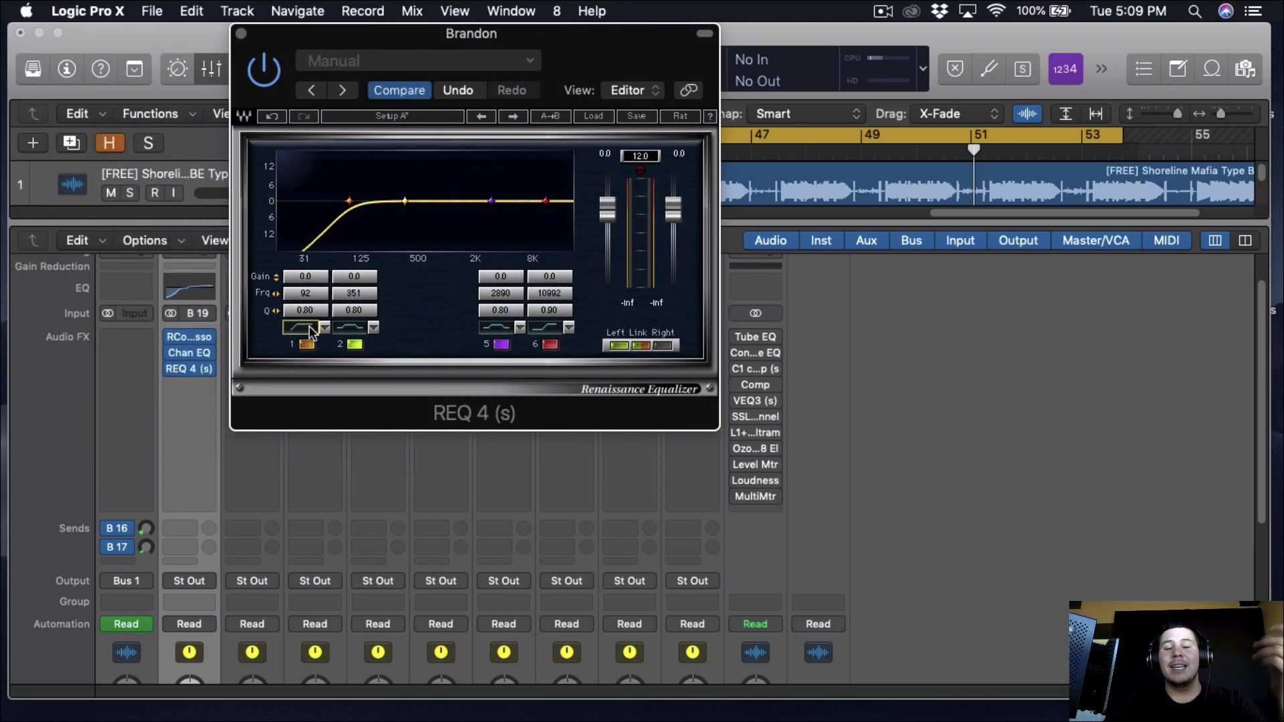
pyautogui.moveTo(311, 294); pyautogui.dragTo(321, 321)
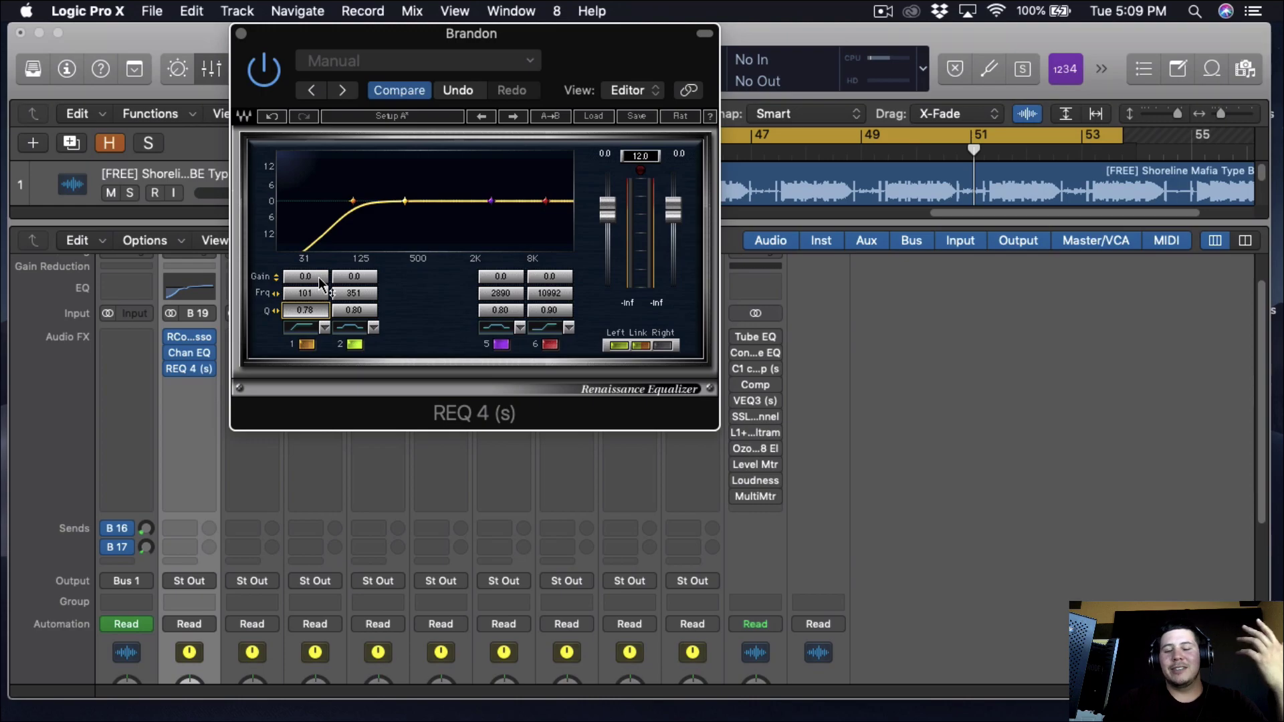
pyautogui.moveTo(320, 282); pyautogui.dragTo(321, 299)
pyautogui.scroll(10, 321, 299)
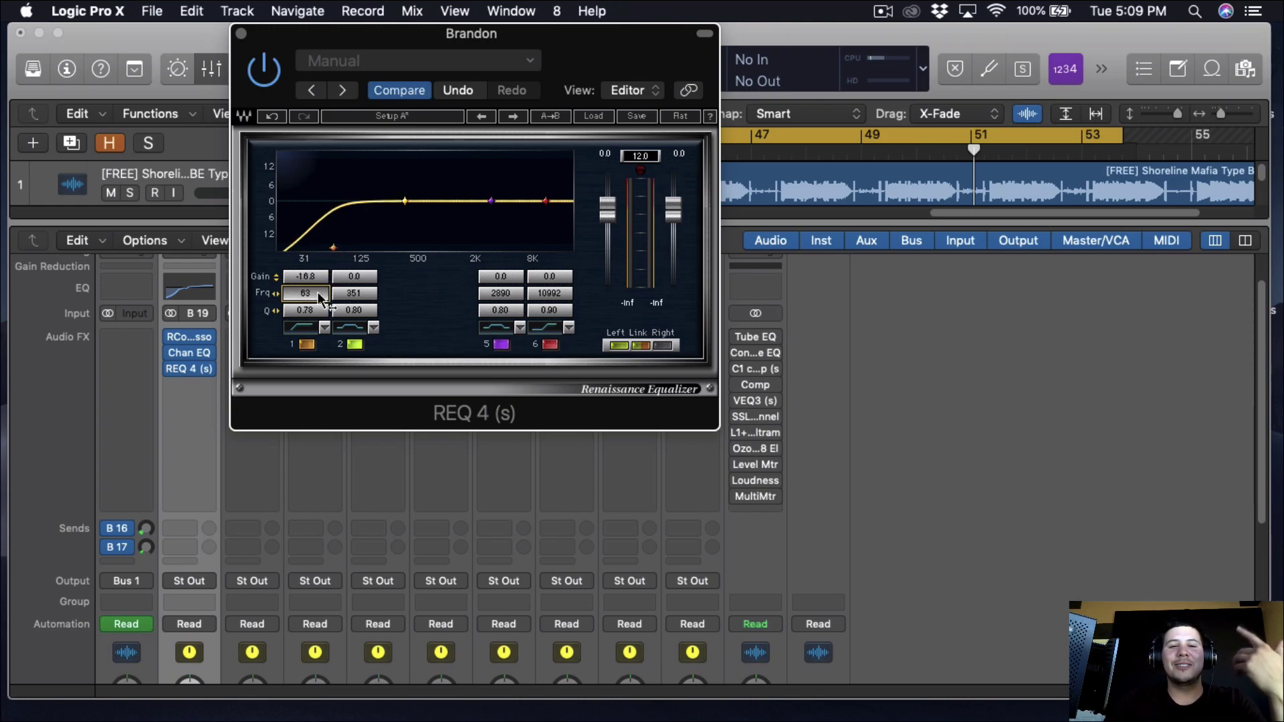
pyautogui.scroll(-10, 322, 299)
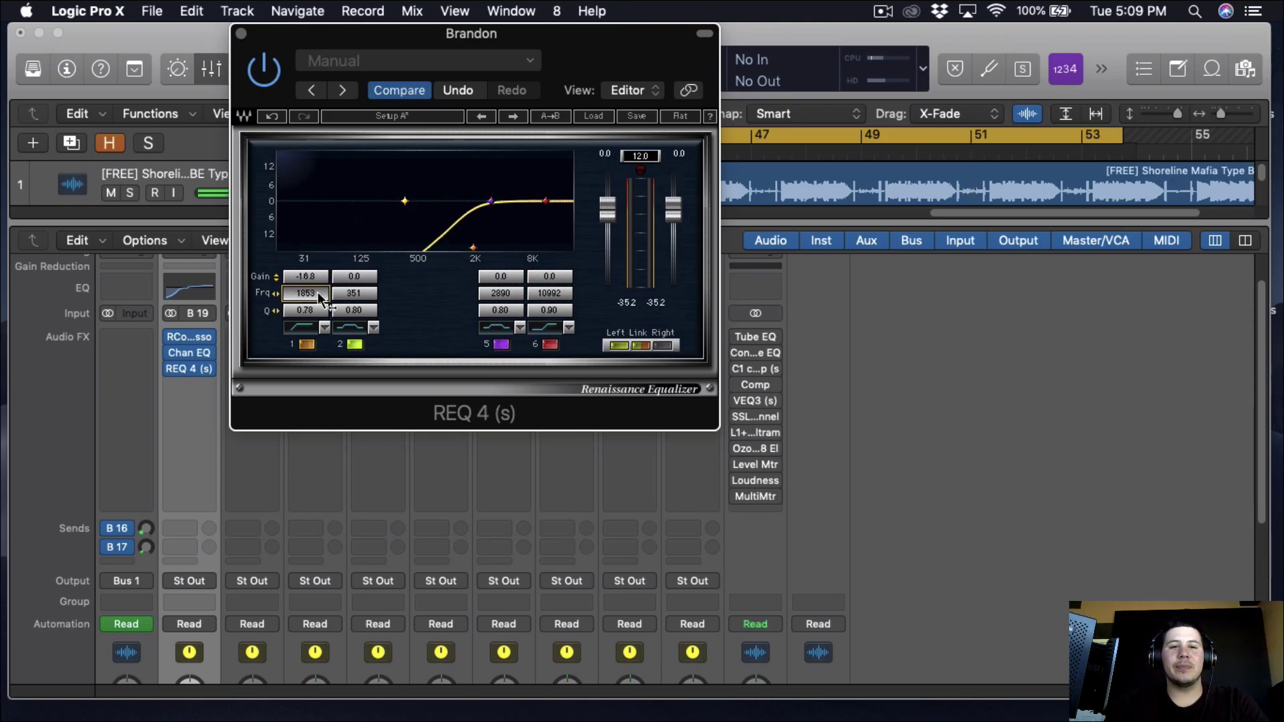
pyautogui.scroll(-3, 321, 299)
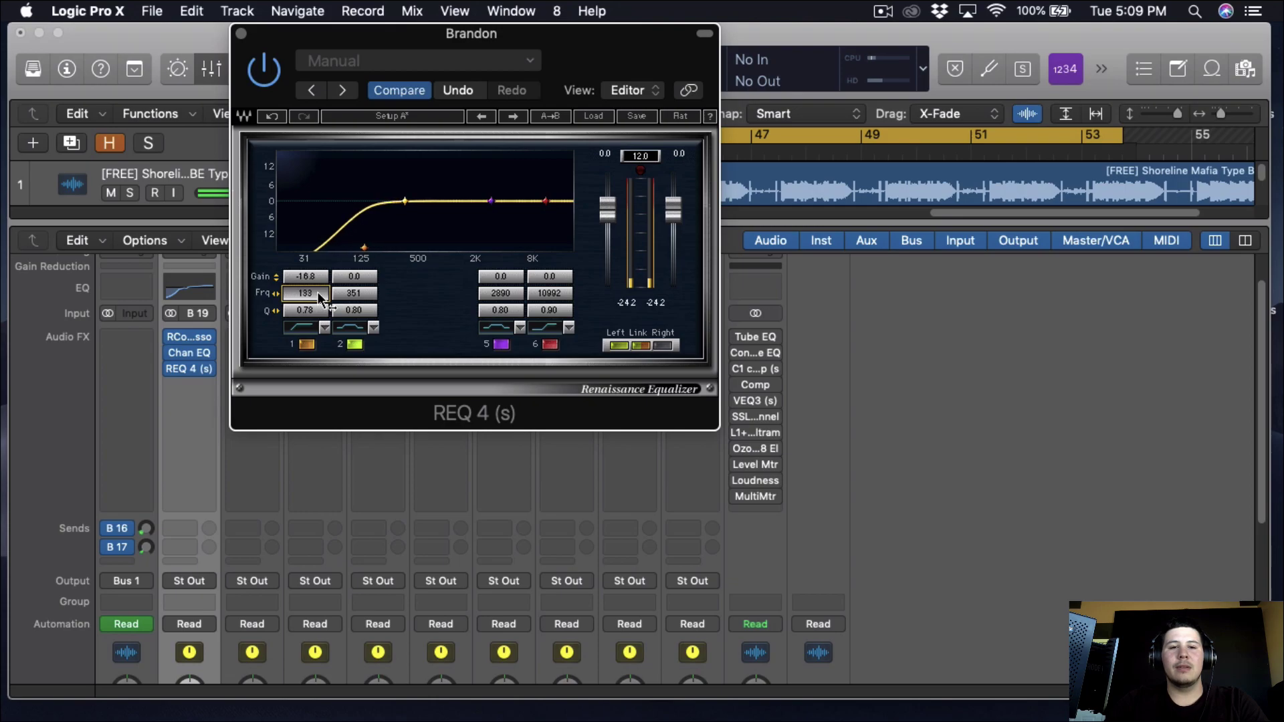
# Shift REQ 4 band 2 down to 156 Hz and set its gain to -0.8 dB
pyautogui.moveTo(402, 202); pyautogui.dragTo(370, 162)
pyautogui.scroll(-10, 357, 281)
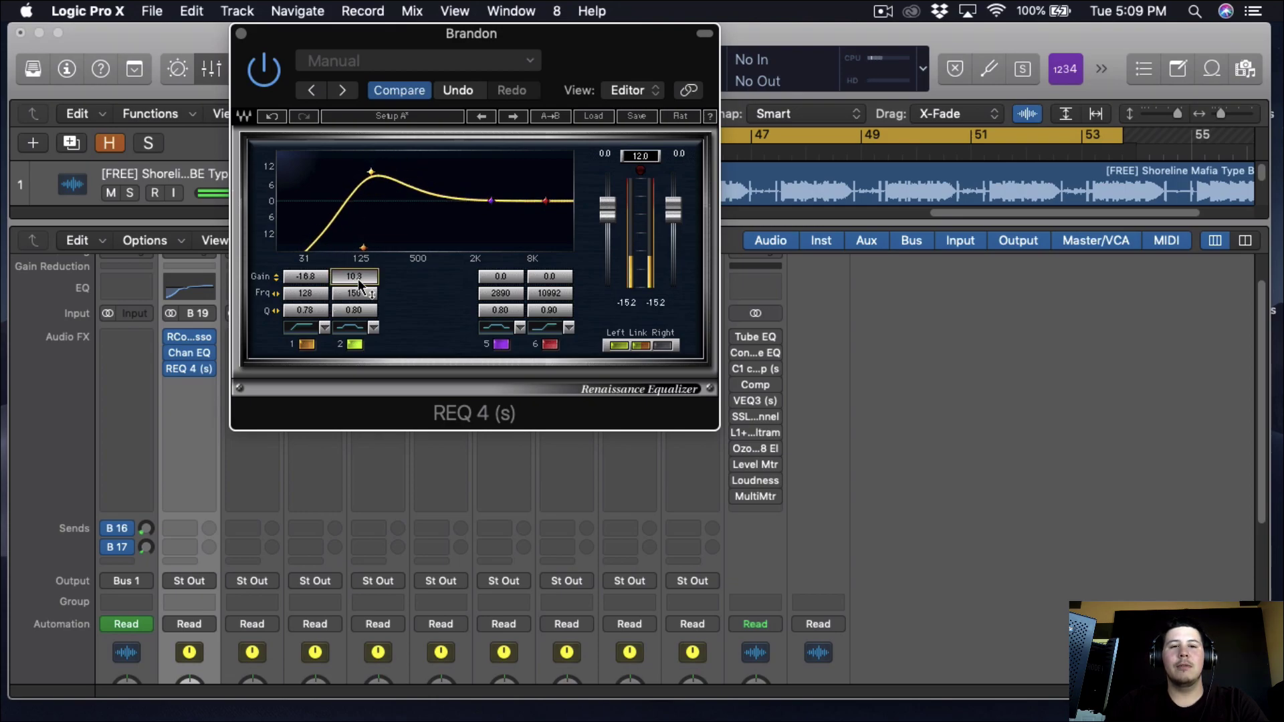
pyautogui.scroll(-2, 364, 283)
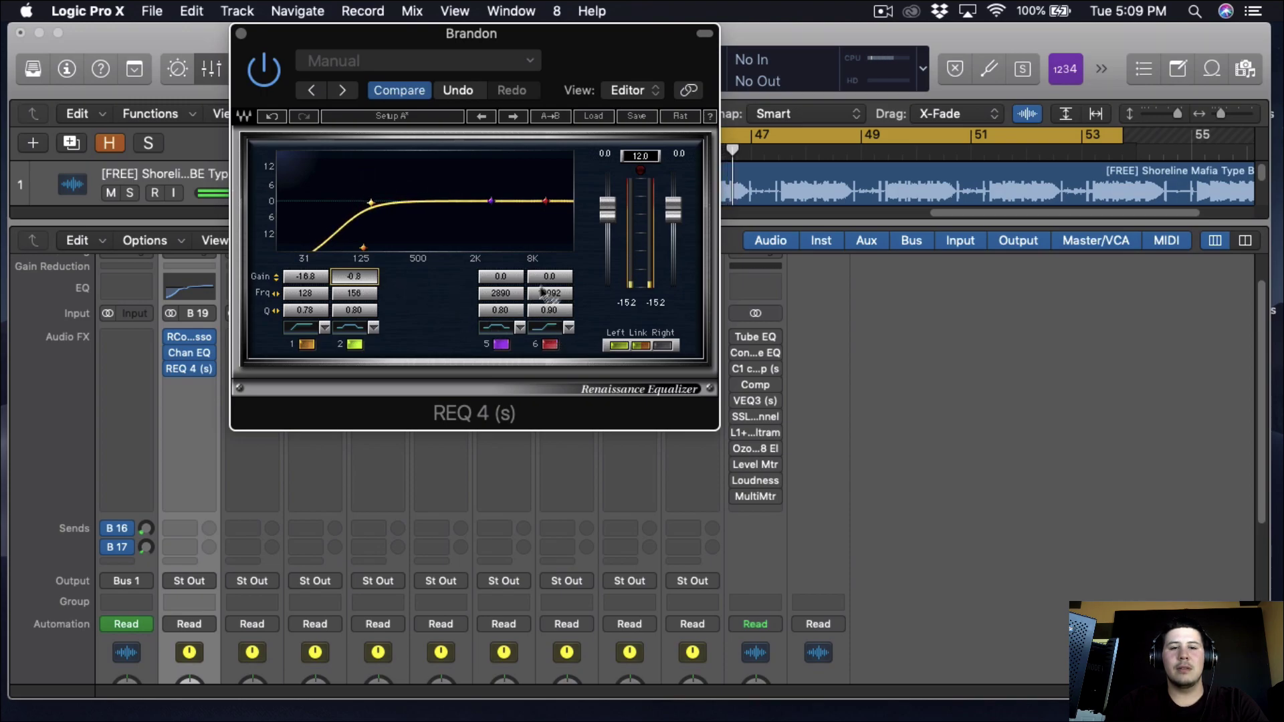
# Boost the REQ 4's band 6 shelf by about 2.5 dB and lower its frequency to around 3.3 kHz, fine-tuning it during playback
pyautogui.scroll(5, 550, 280)
pyautogui.scroll(2, 551, 306)
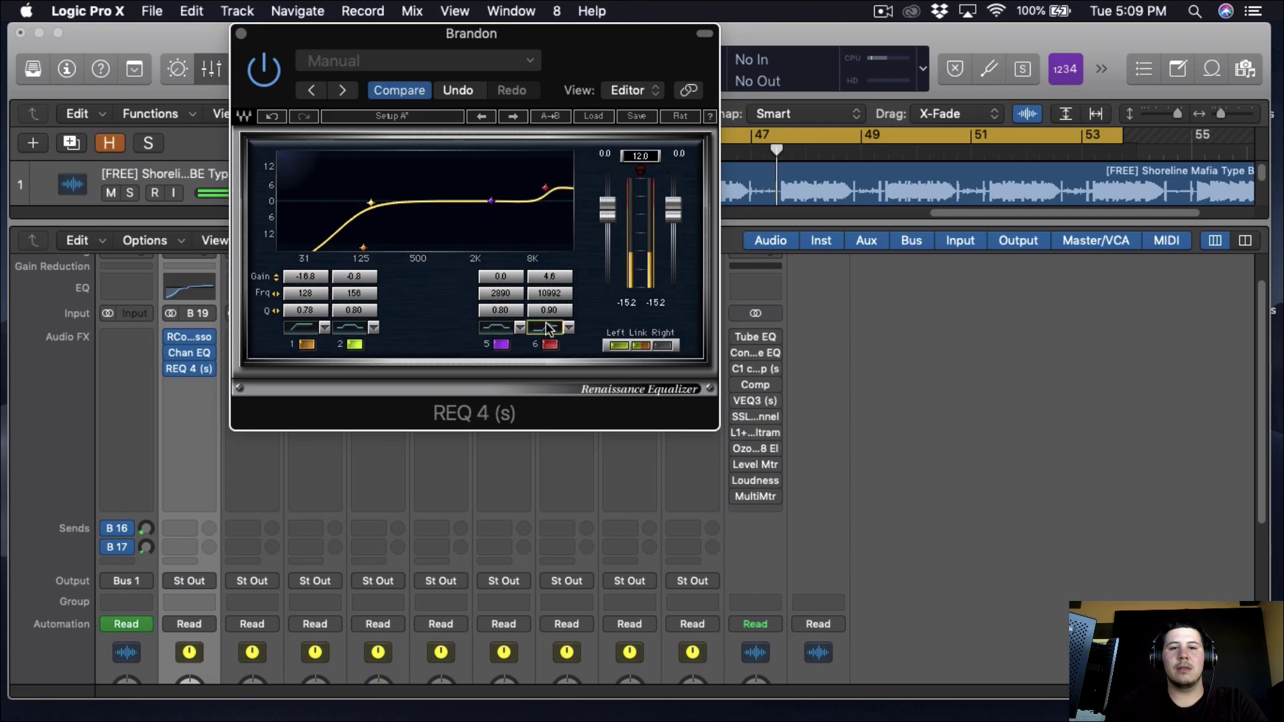
pyautogui.scroll(3, 555, 279)
pyautogui.scroll(-10, 558, 280)
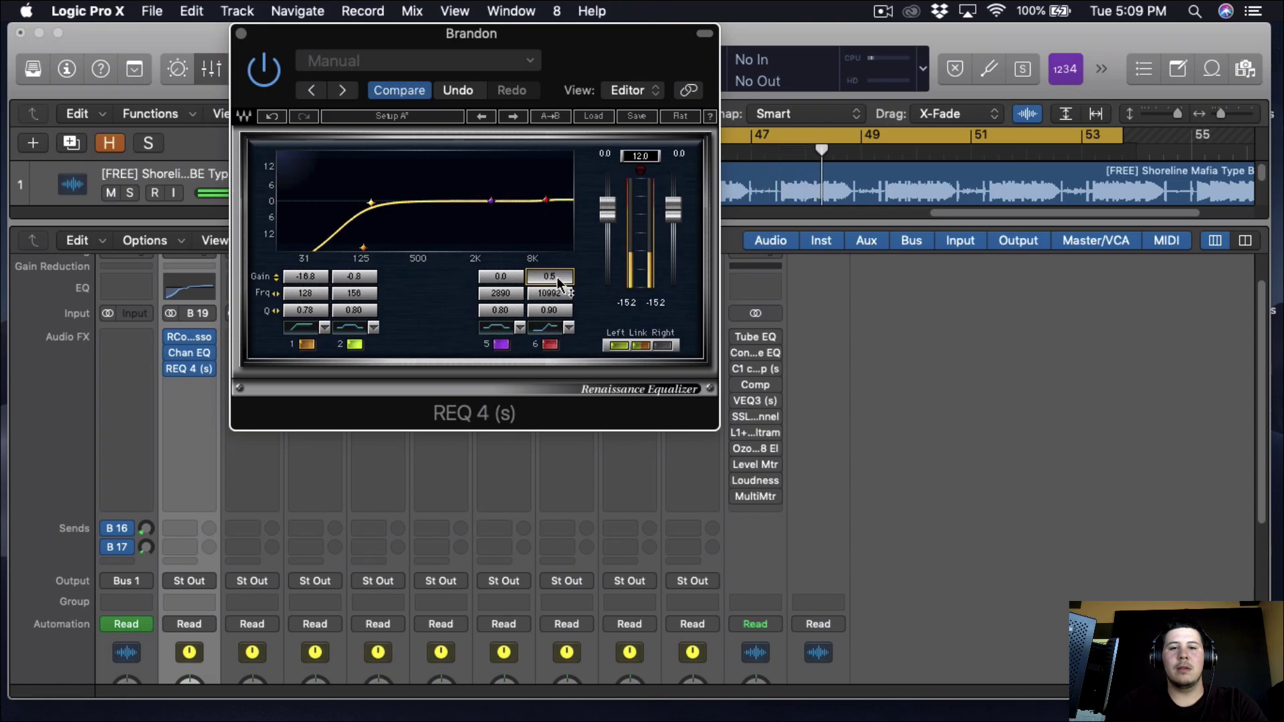
pyautogui.scroll(-10, 561, 294)
pyautogui.scroll(6, 558, 294)
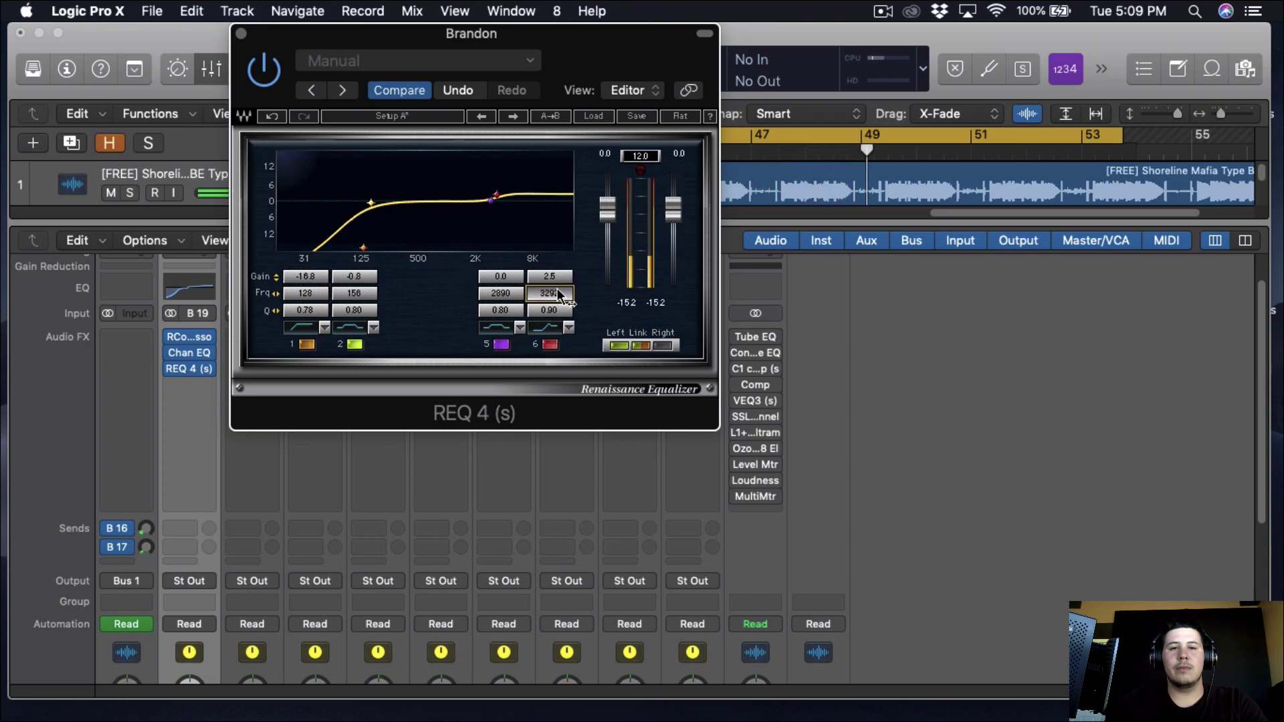
pyautogui.scroll(-2, 562, 279)
pyautogui.scroll(-2, 561, 279)
pyautogui.scroll(3, 559, 294)
pyautogui.scroll(1, 559, 294)
pyautogui.scroll(-3, 556, 279)
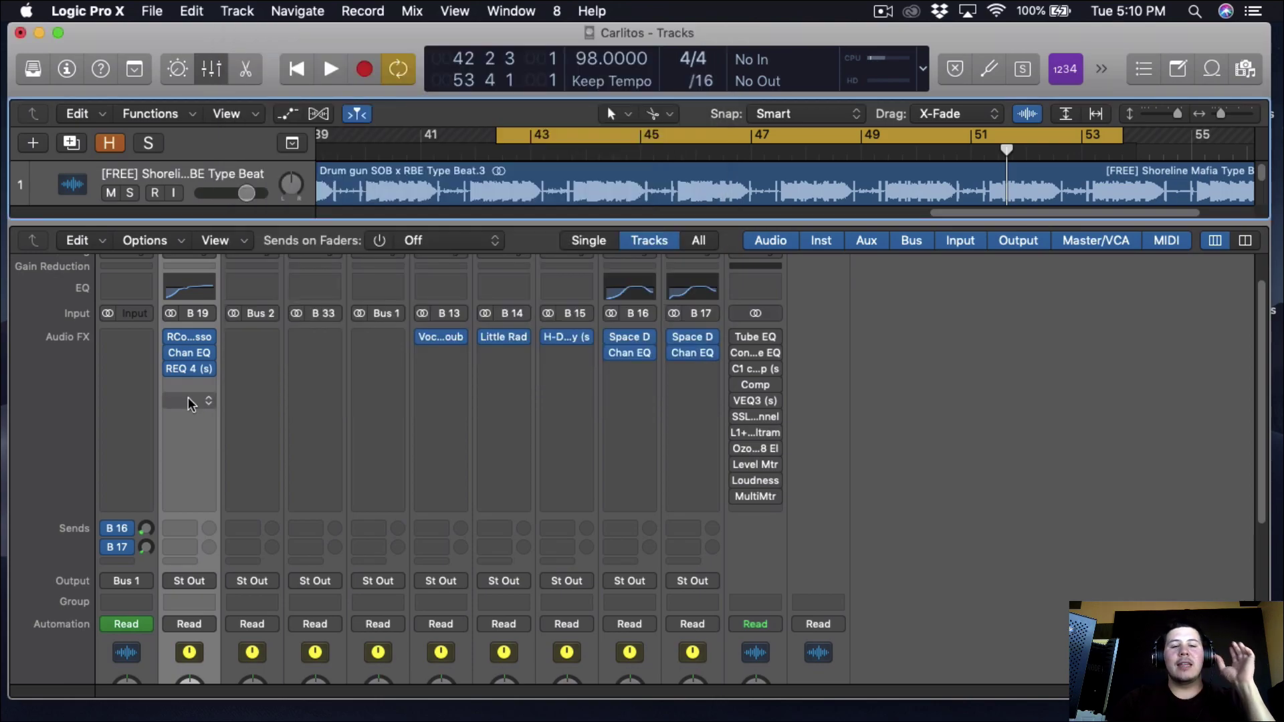
# Insert the stereo Waves SSLChannel (s) after the REQ 4 and move its window clear of the vocal stack's channel strip
pyautogui.click(194, 386)
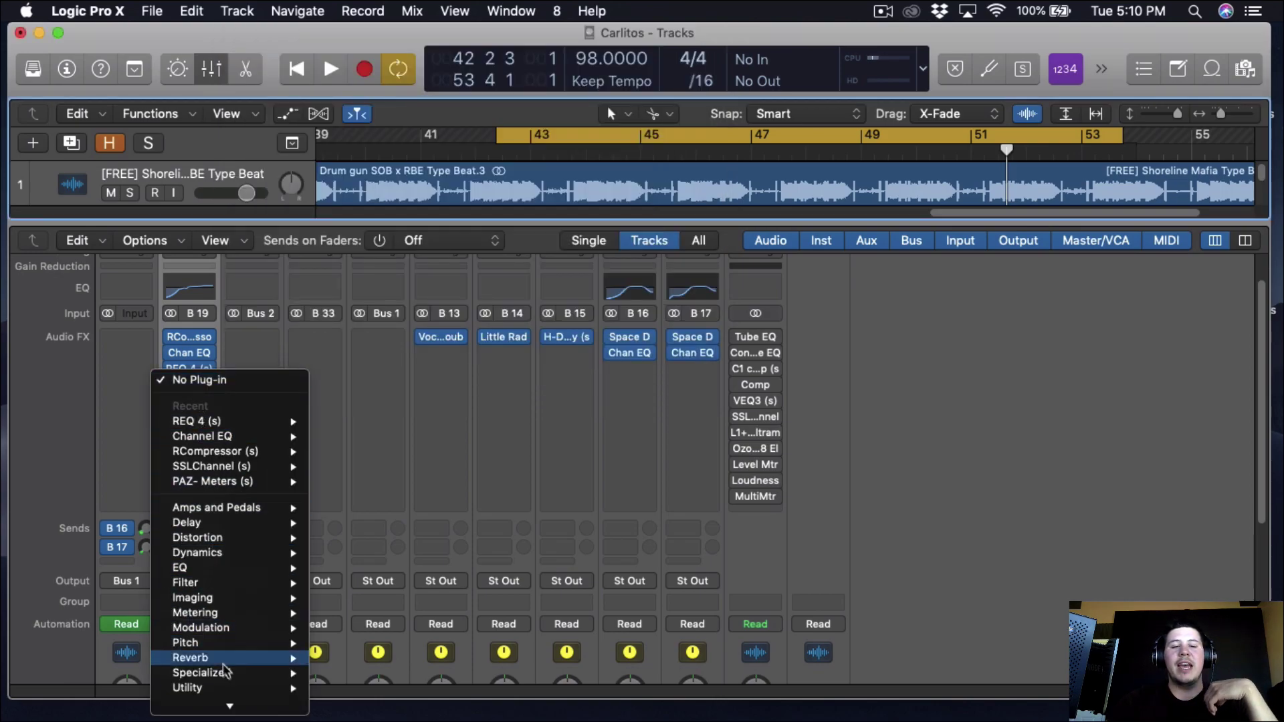
pyautogui.moveTo(244, 710)
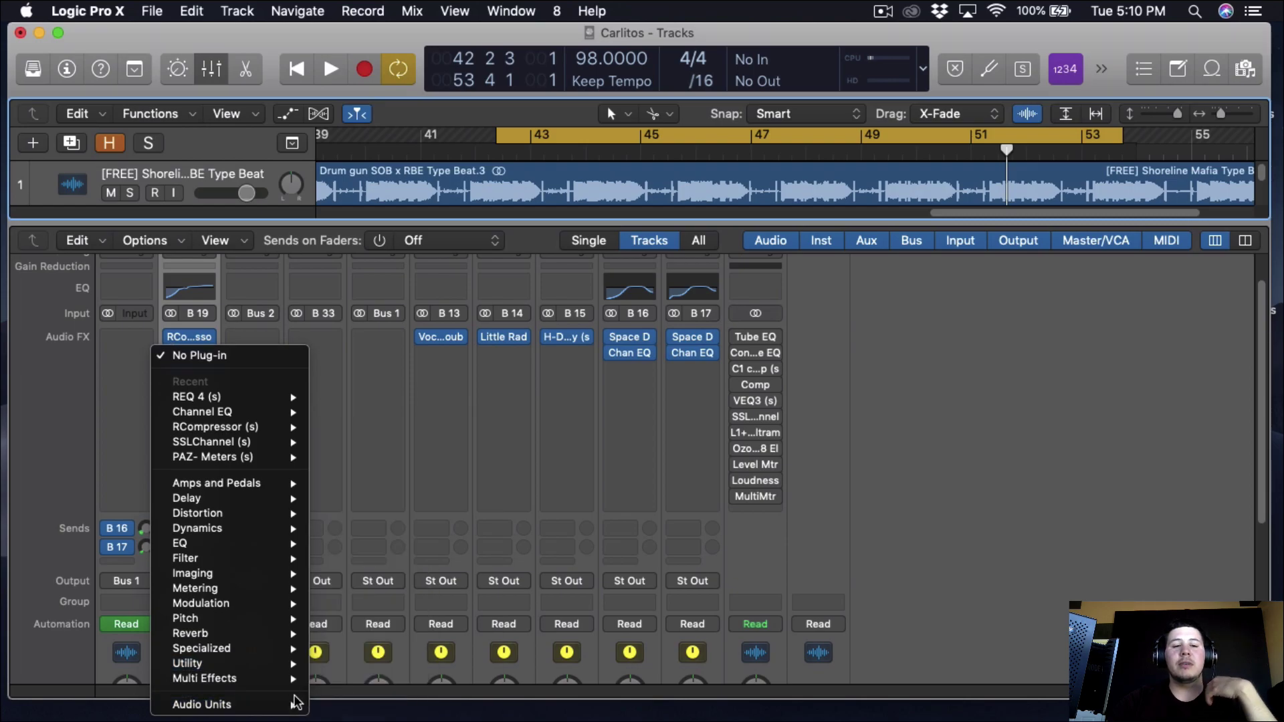
pyautogui.moveTo(361, 690)
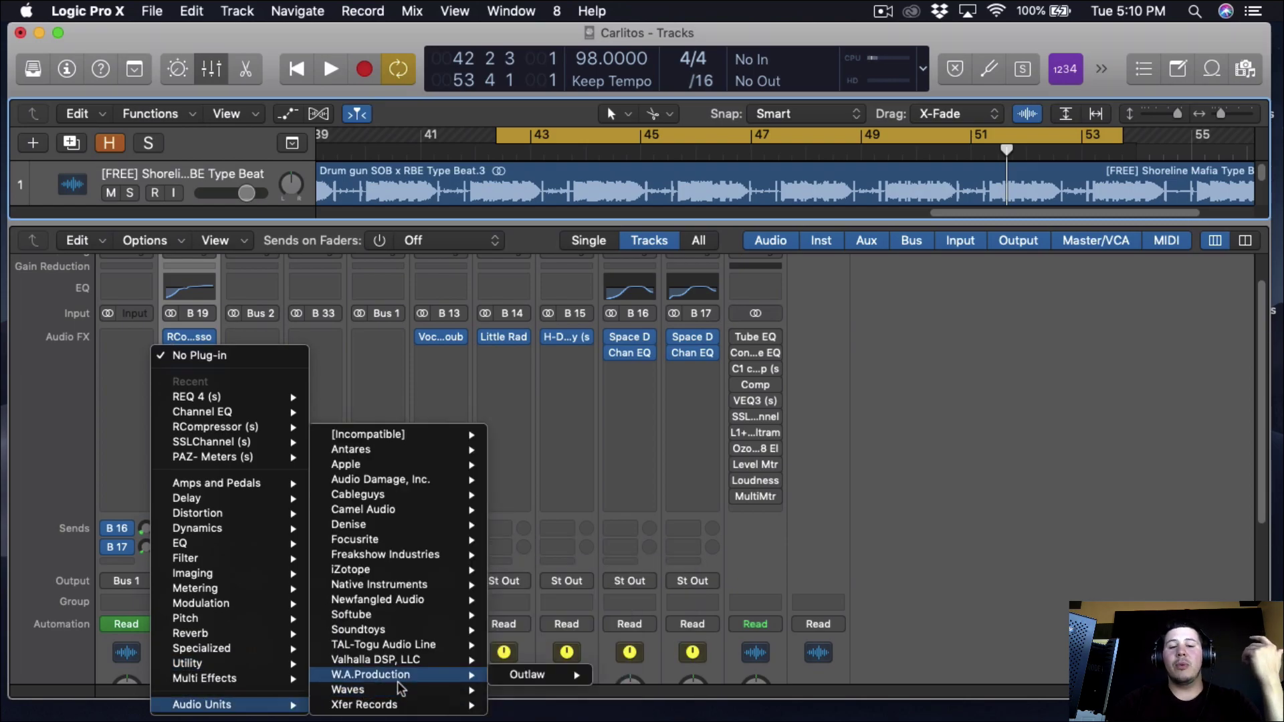
pyautogui.moveTo(567, 650)
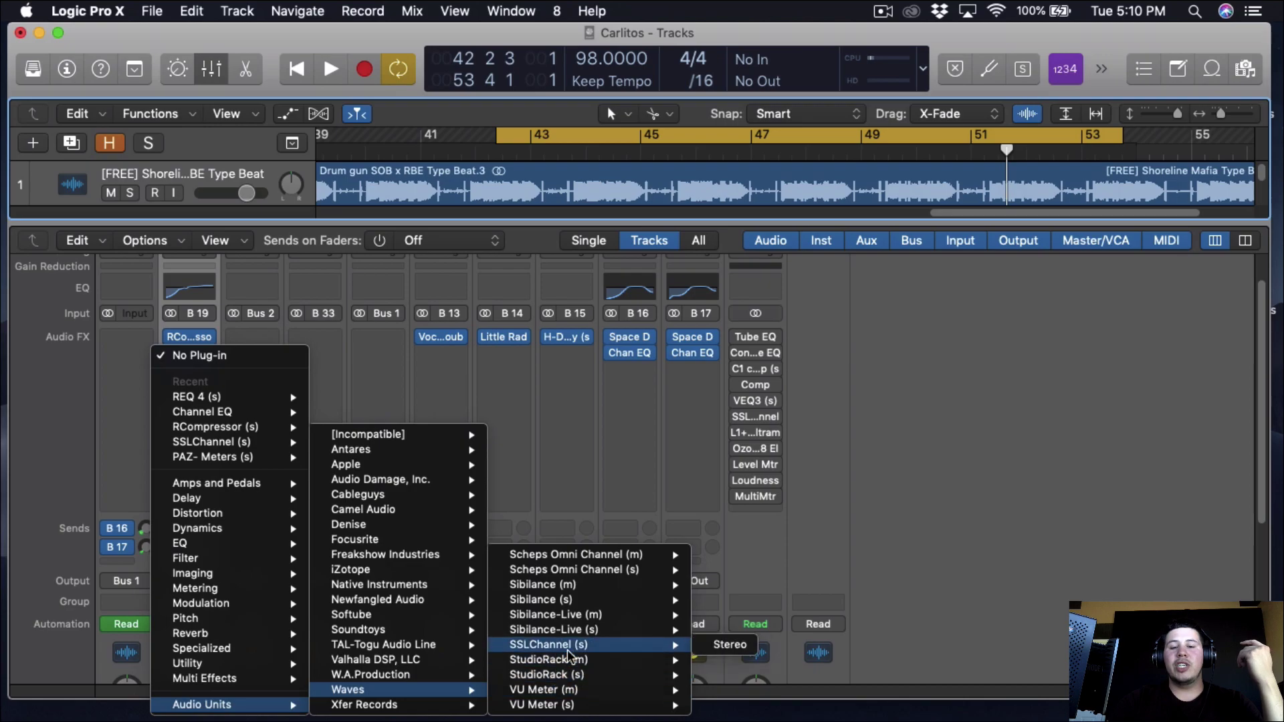
pyautogui.click(730, 644)
pyautogui.moveTo(304, 59); pyautogui.dragTo(649, 6)
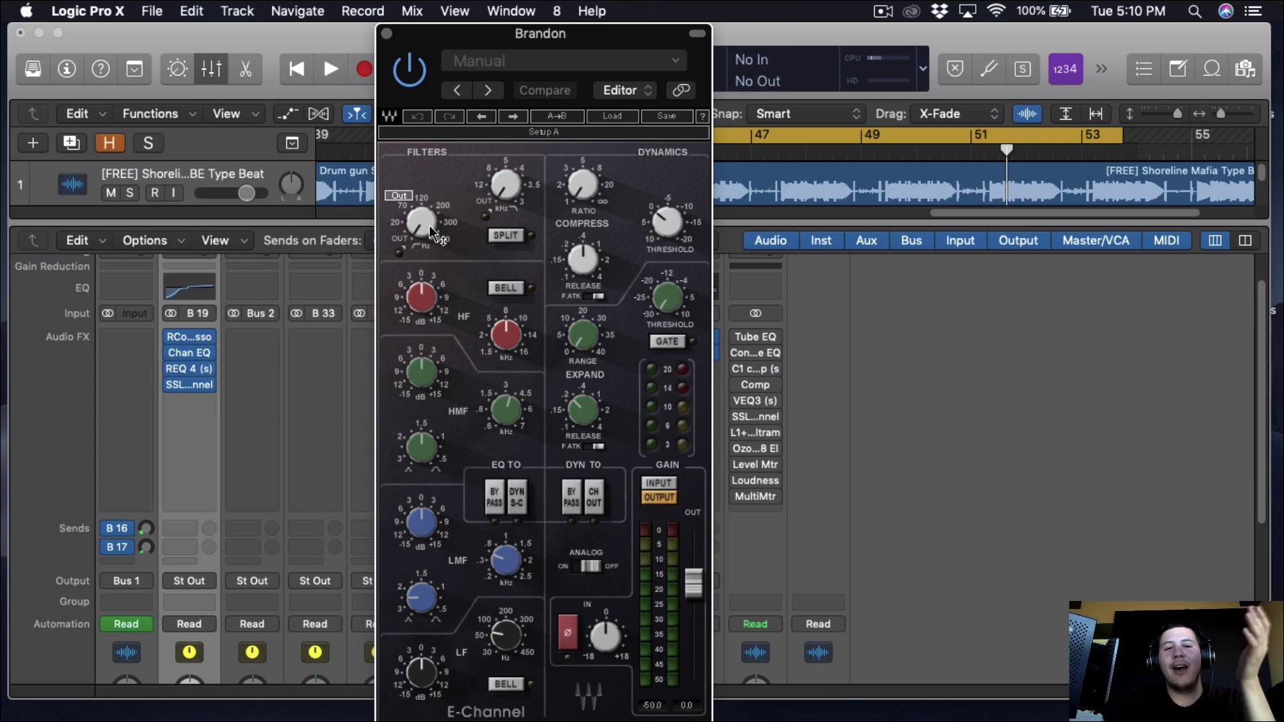
# Set the SSL channel's high-pass filter to about 120 Hz and shorten its compressor release below 0.15 s
pyautogui.scroll(2, 432, 232)
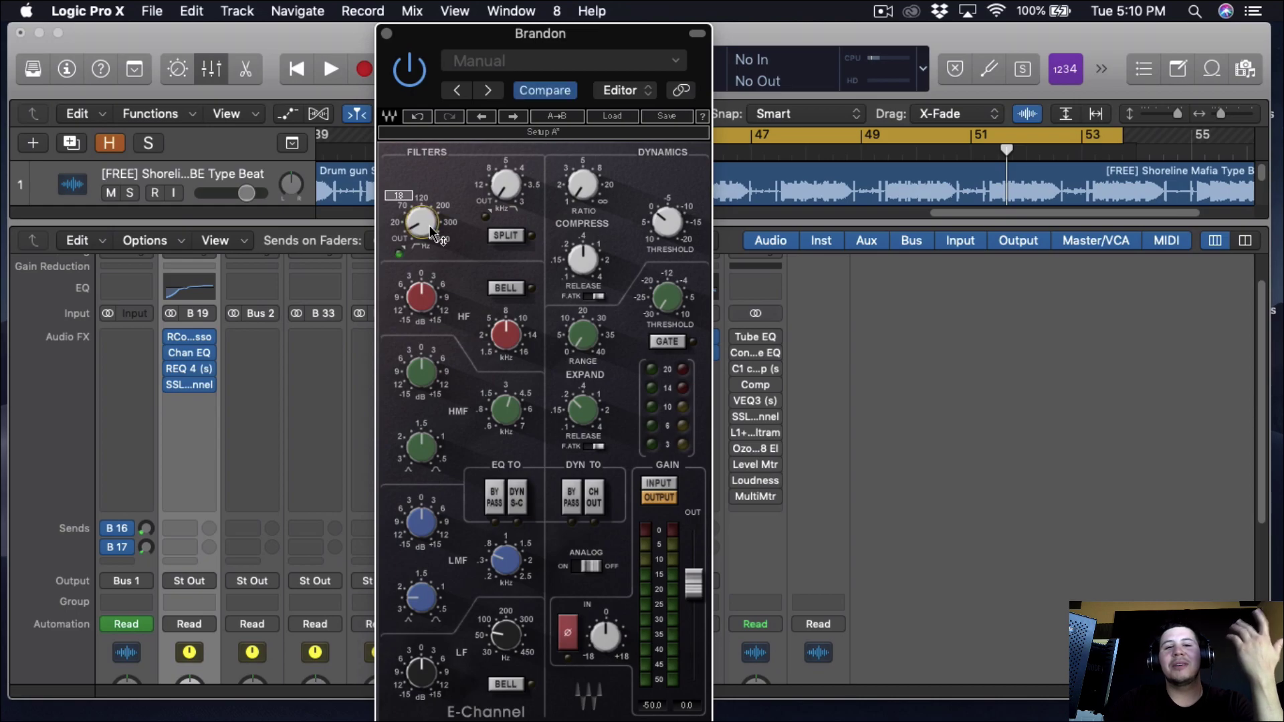
pyautogui.scroll(3, 432, 233)
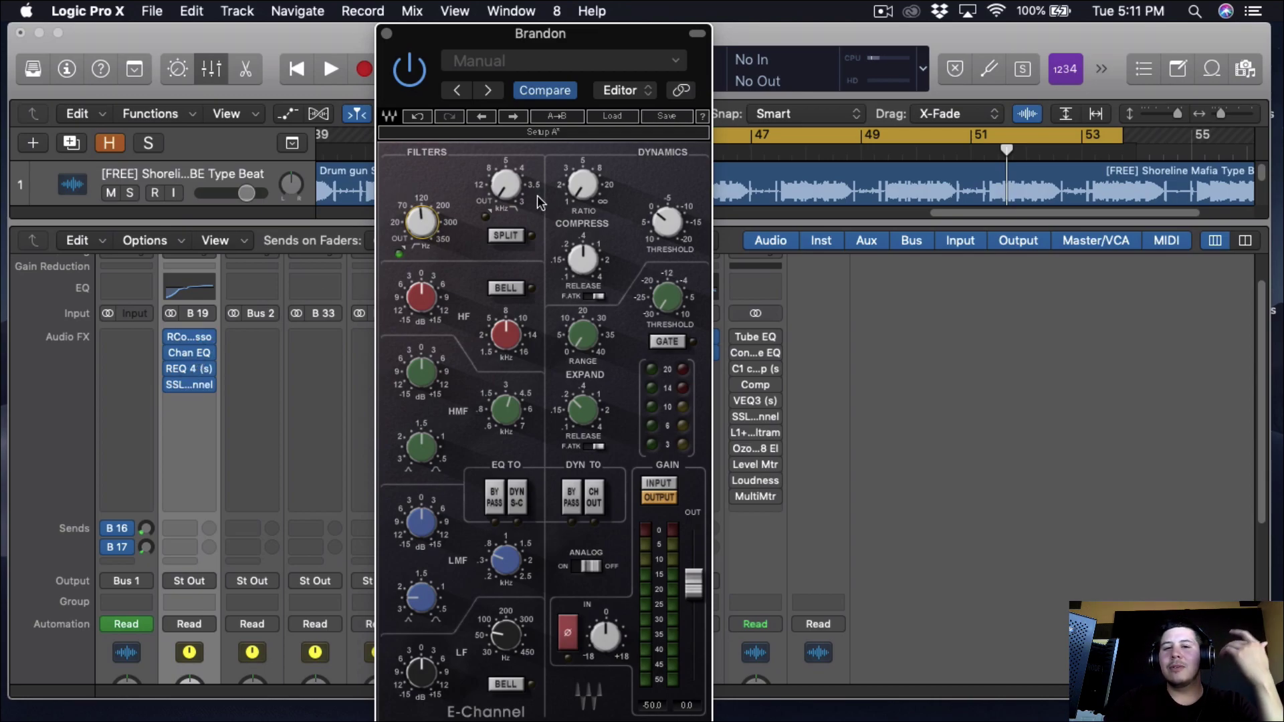
pyautogui.moveTo(582, 185); pyautogui.dragTo(587, 256)
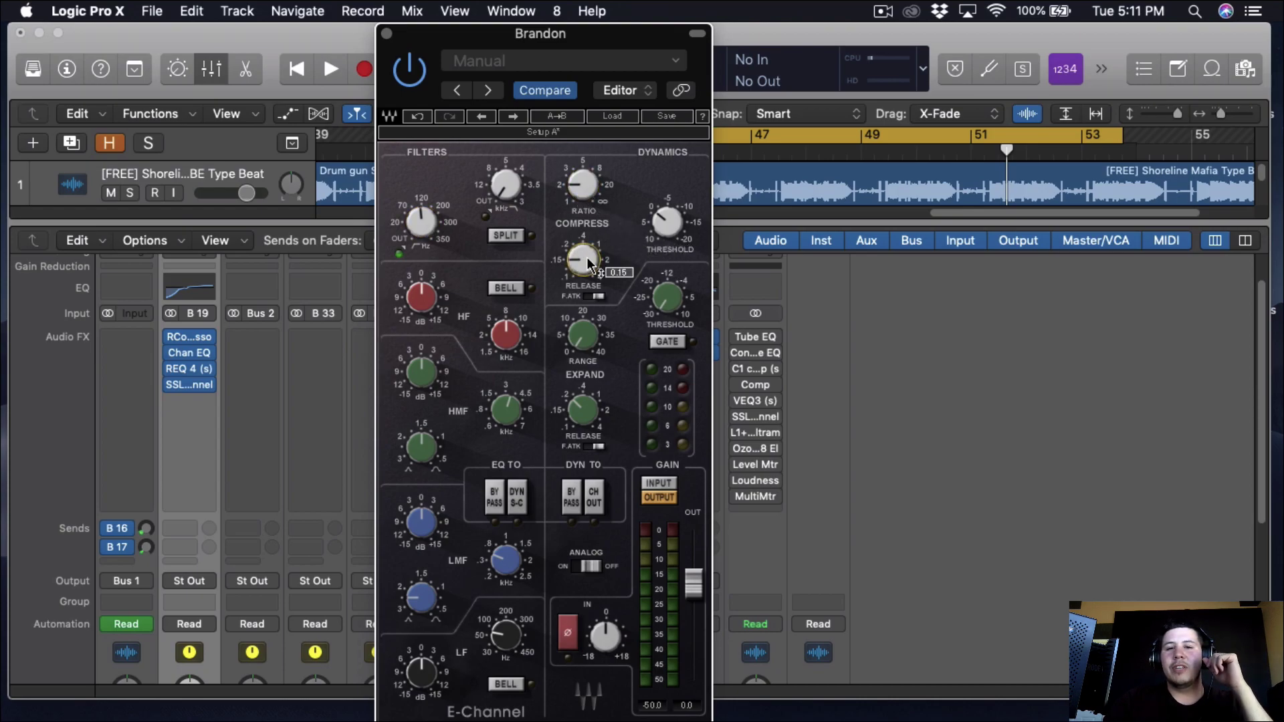
# Toggle the SSL channel's analog switch and lower the compressor threshold to about -15 dB while the song plays
pyautogui.click(598, 569)
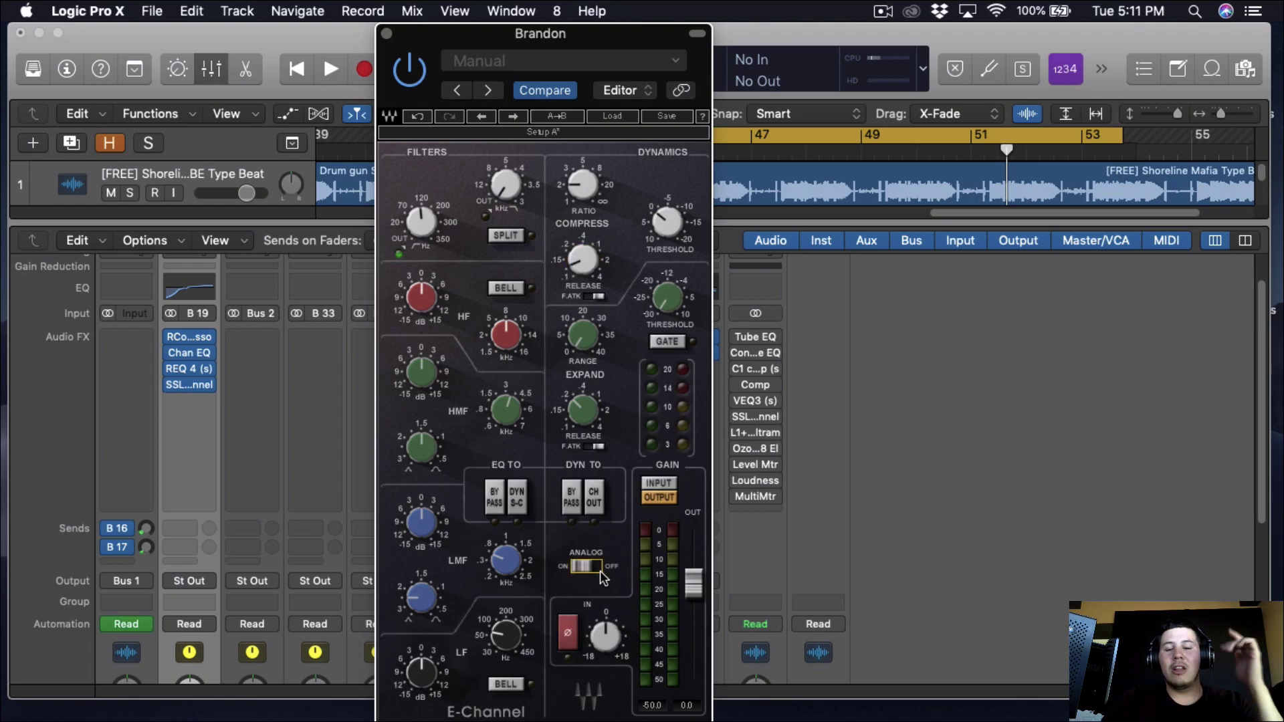
pyautogui.press('space')
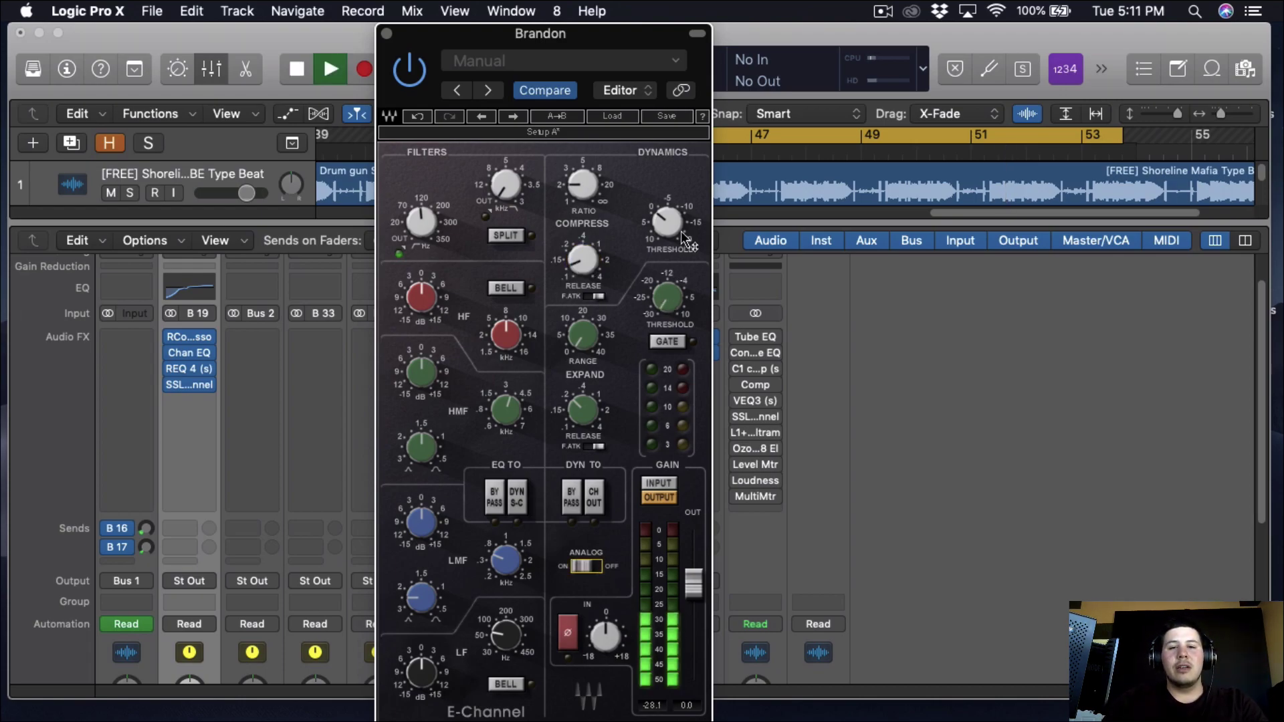
pyautogui.moveTo(681, 228)
pyautogui.mouseDown()
pyautogui.moveTo(686, 244)
pyautogui.moveTo(673, 242)
pyautogui.mouseUp()
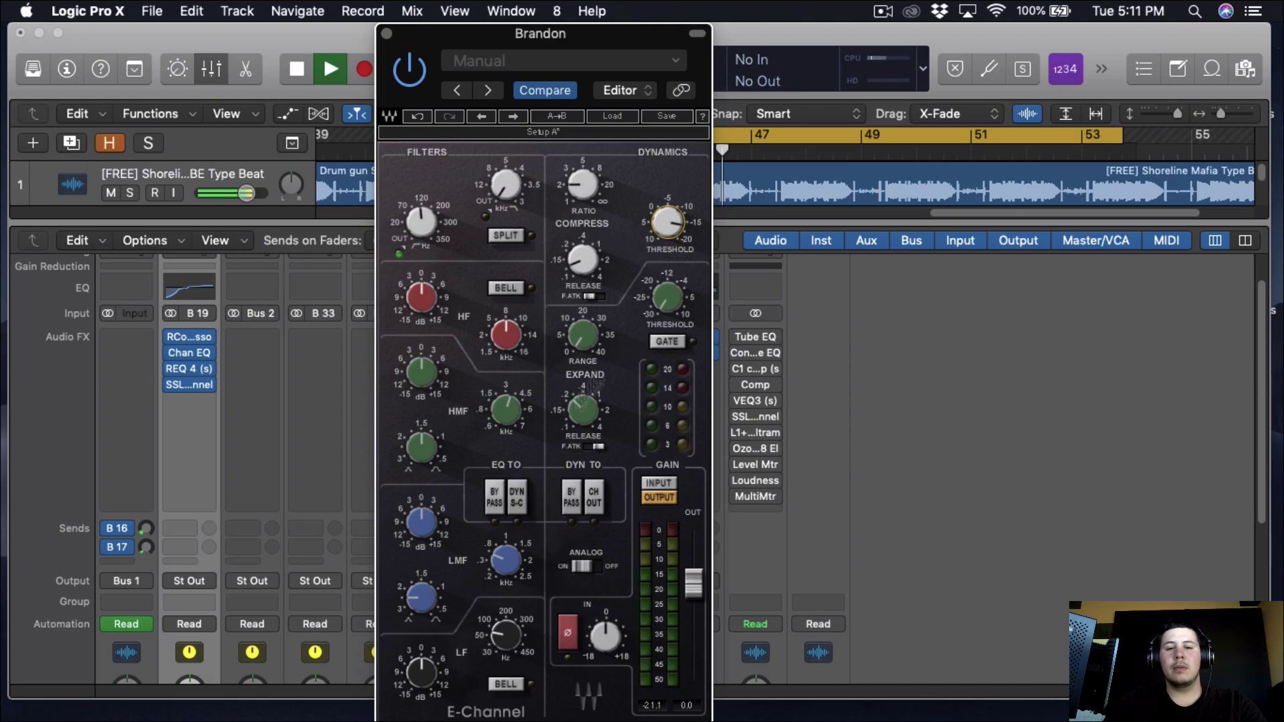
# Set the SSL channel's HF band to about 15.4 kHz with roughly 2 dB of boost, closing the plug-in when done
pyautogui.click(498, 336)
pyautogui.moveTo(499, 336); pyautogui.dragTo(498, 331)
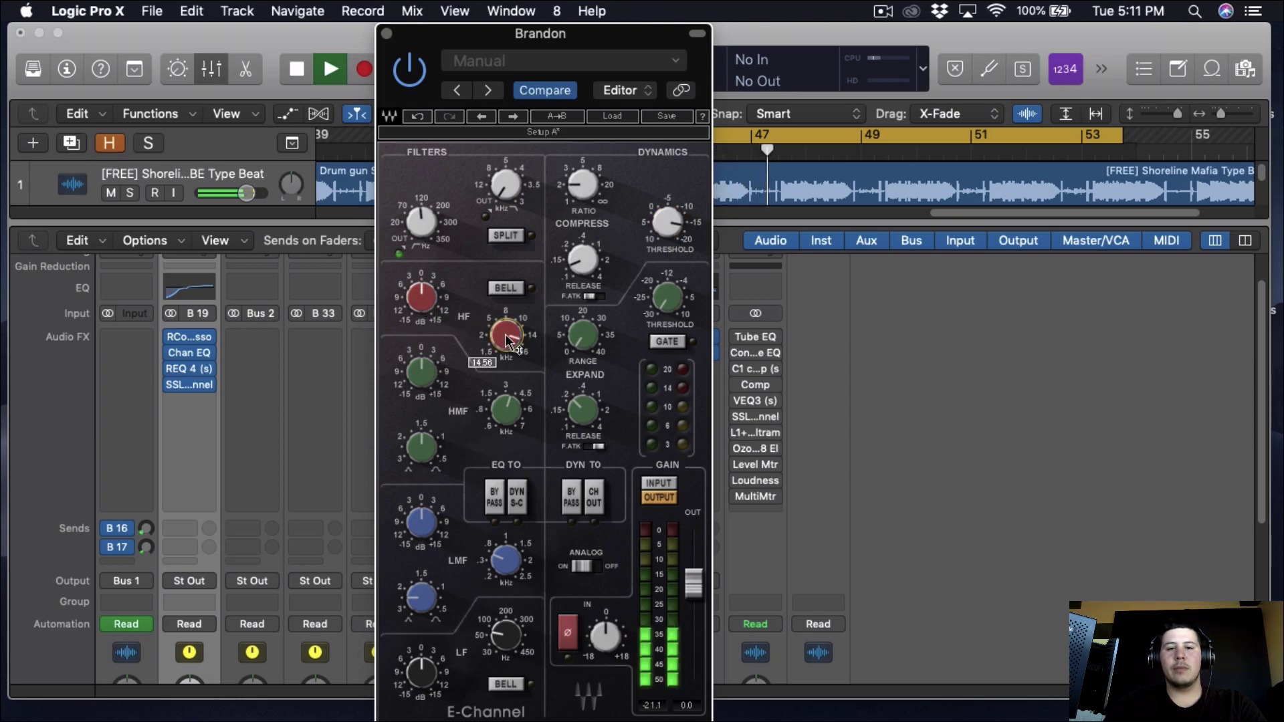
pyautogui.click(419, 301)
pyautogui.click(503, 336)
pyautogui.moveTo(503, 338); pyautogui.dragTo(502, 336)
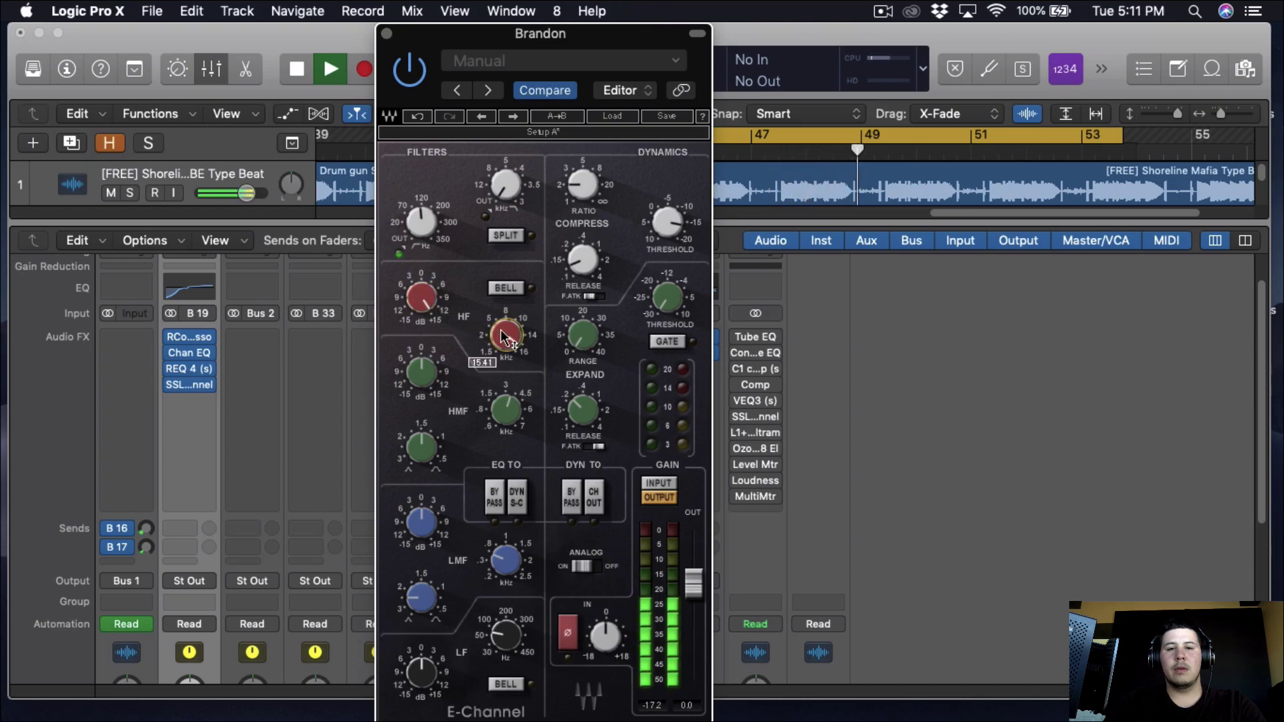
pyautogui.click(421, 306)
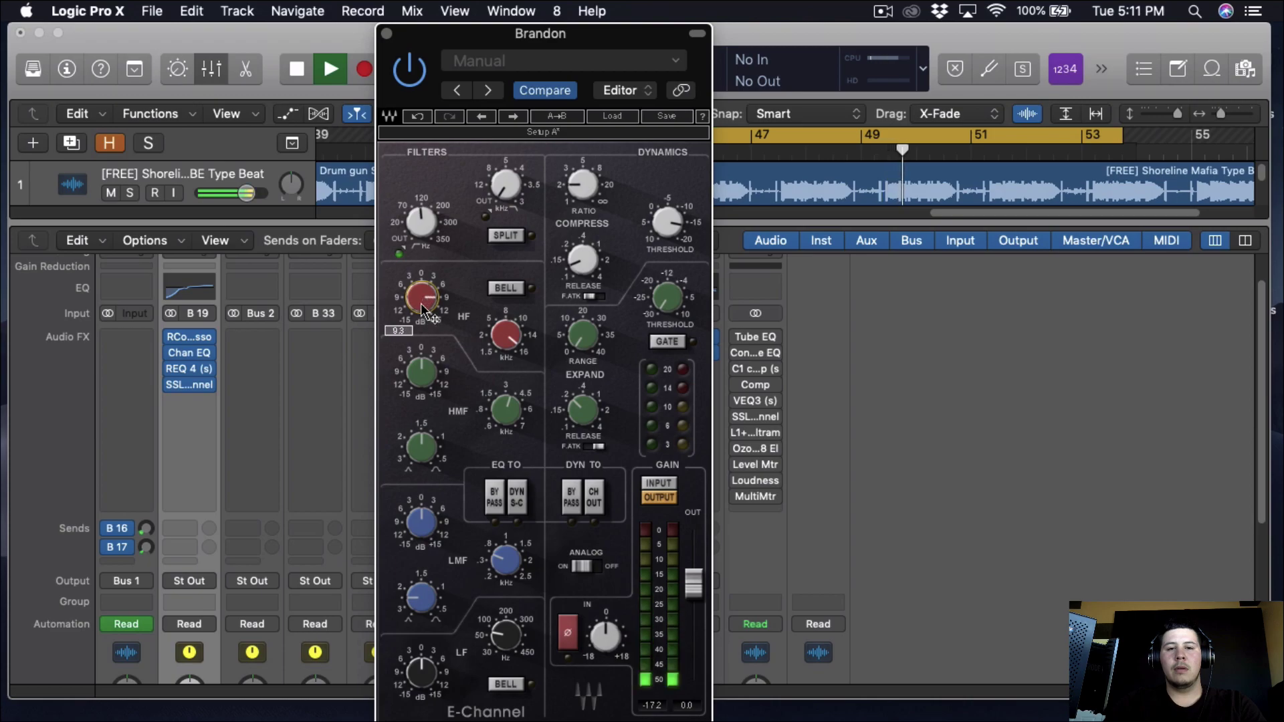
pyautogui.moveTo(422, 306); pyautogui.dragTo(421, 309)
pyautogui.press('space')
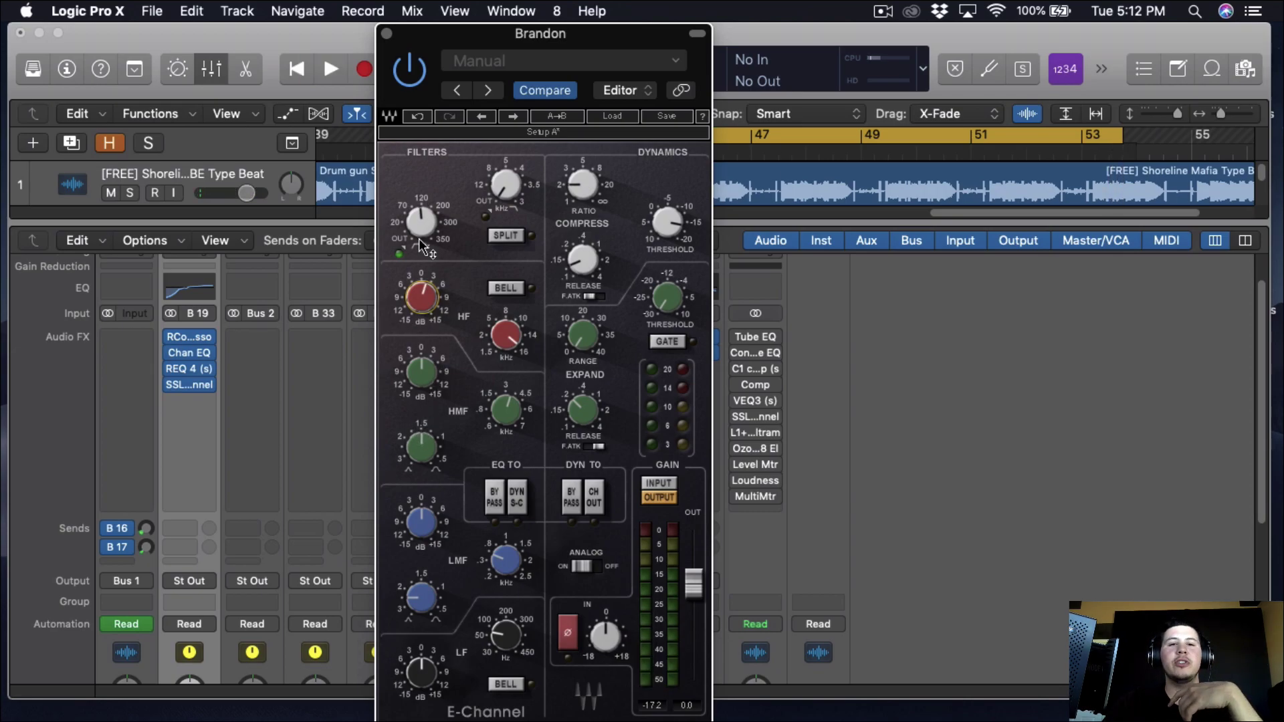
pyautogui.moveTo(426, 239); pyautogui.dragTo(426, 239)
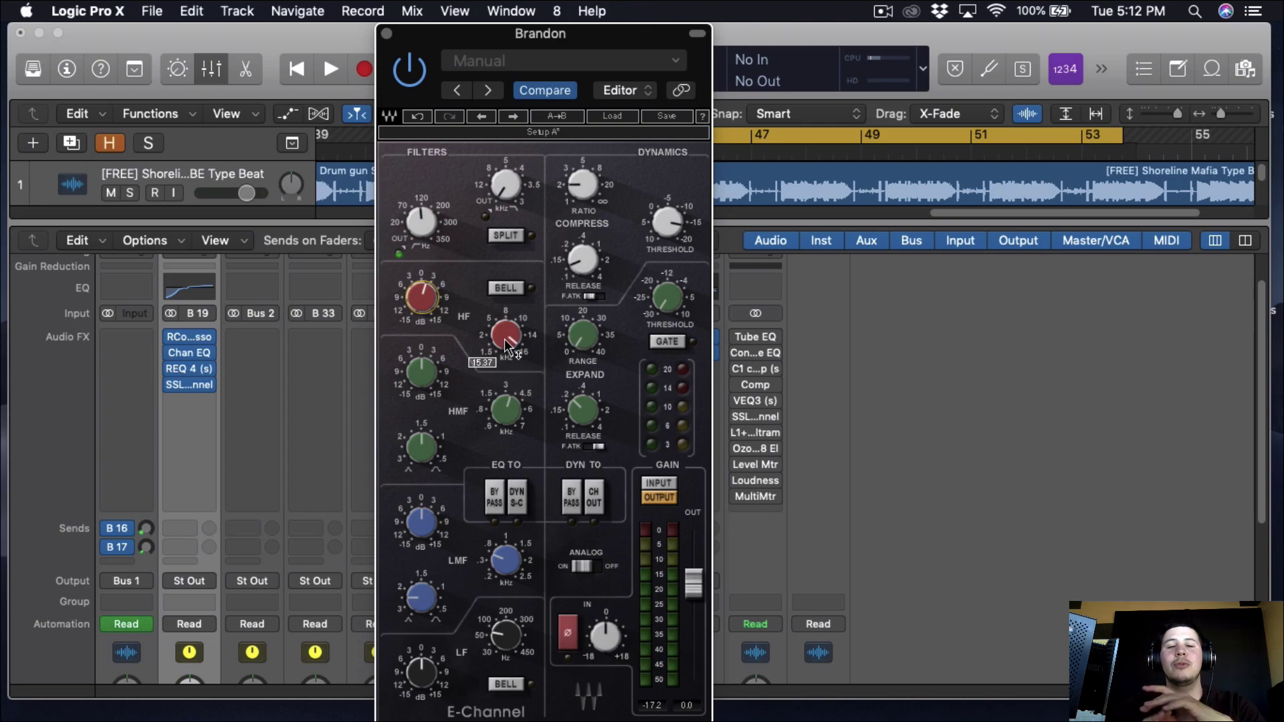
pyautogui.click(389, 32)
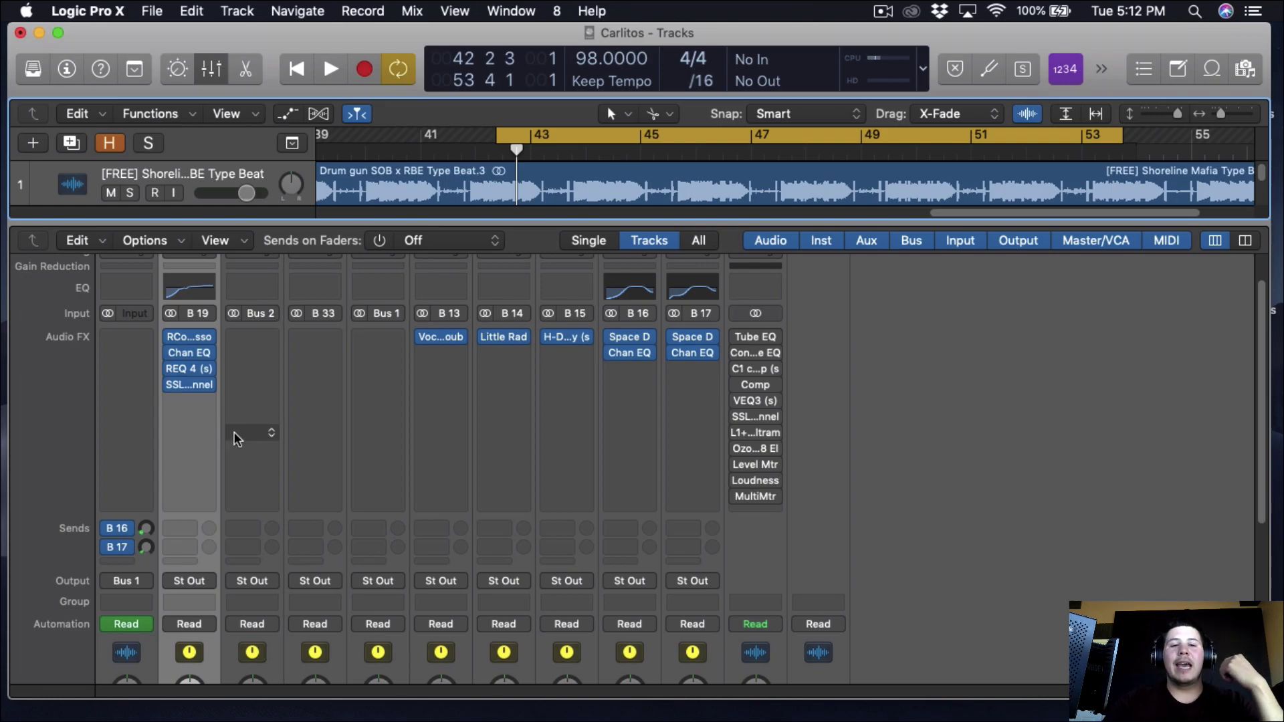
# Open the Little Radiator on the SAT aux and move its window clear of the vocal stack's strip
pyautogui.click(510, 337)
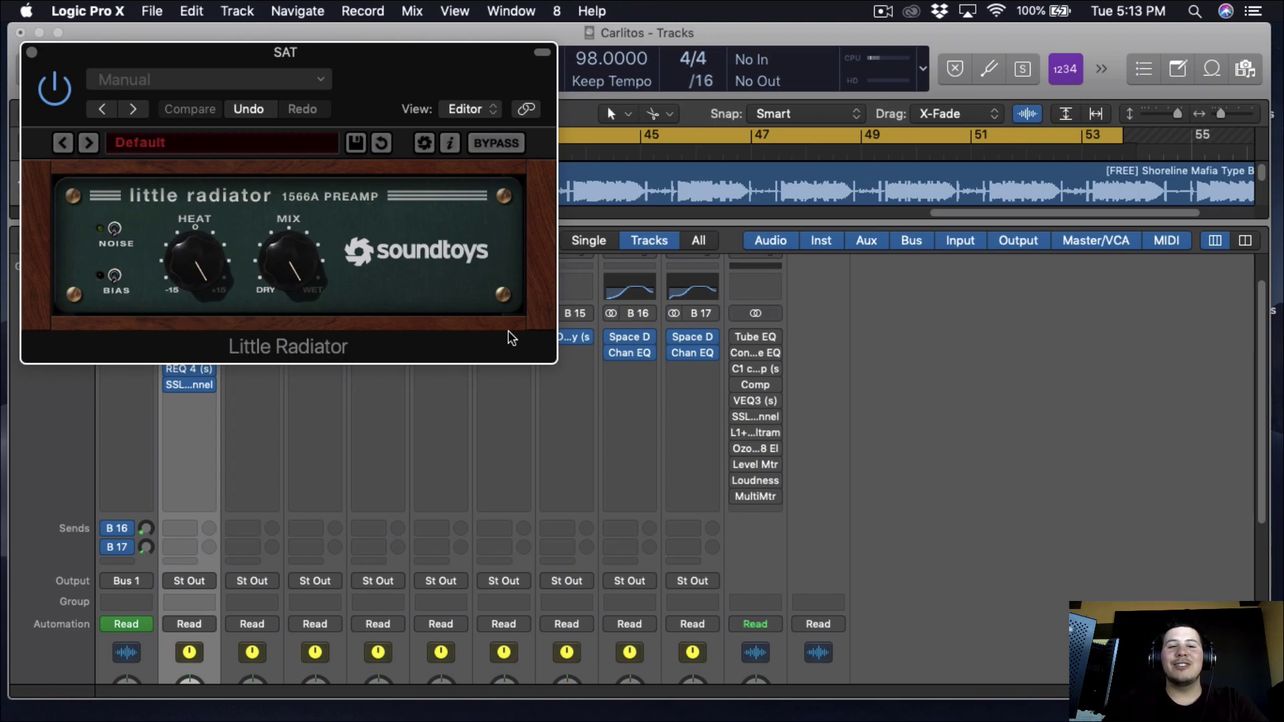
pyautogui.moveTo(468, 50); pyautogui.dragTo(1077, 33)
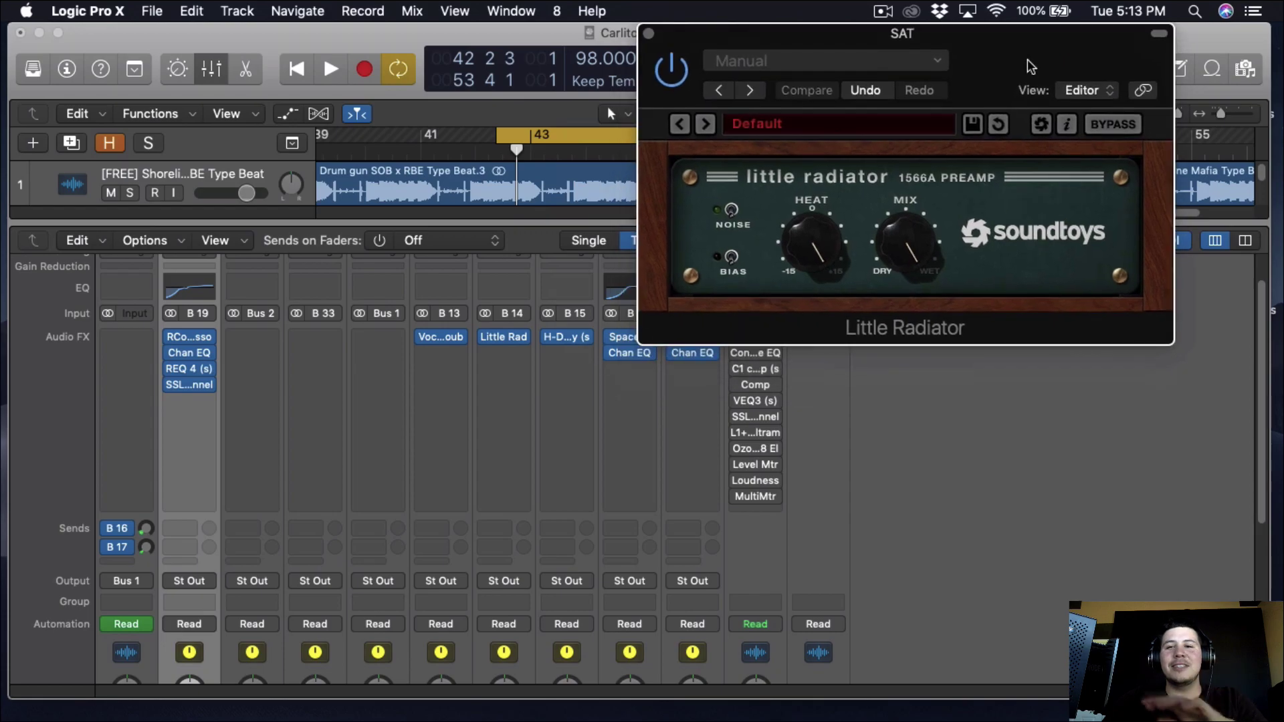
pyautogui.click(187, 537)
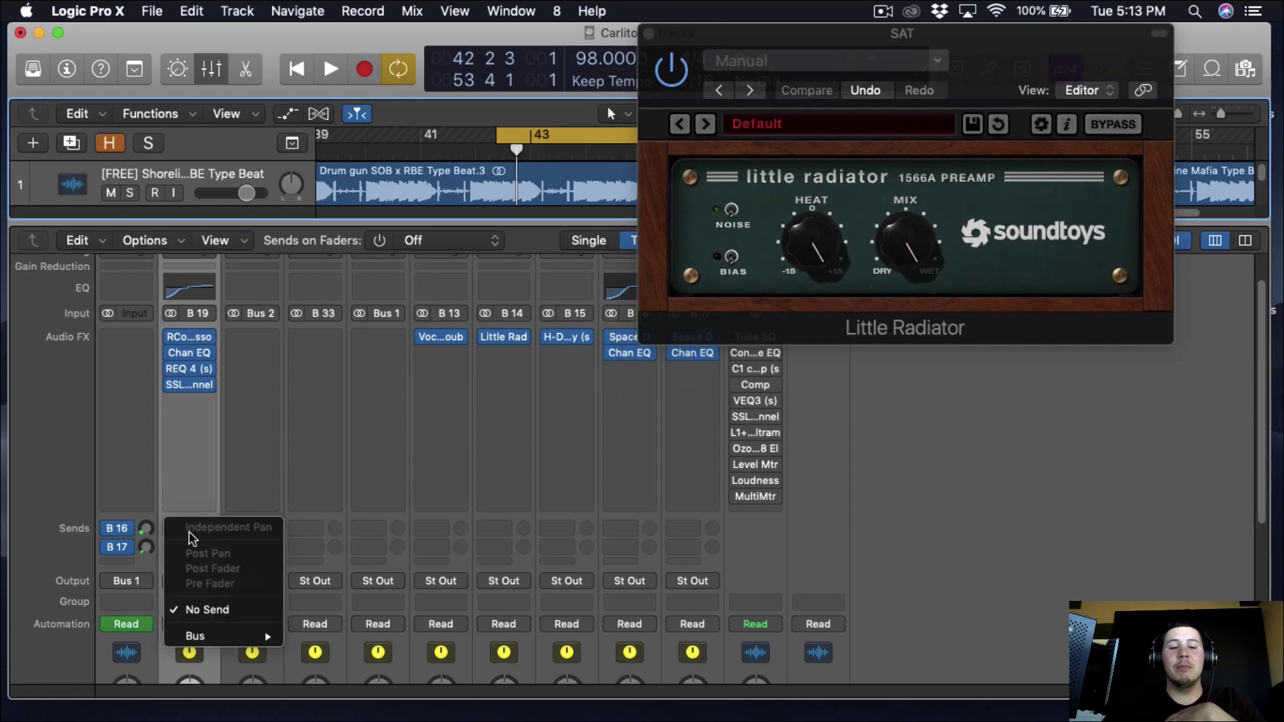
pyautogui.moveTo(195, 635)
pyautogui.click(909, 487)
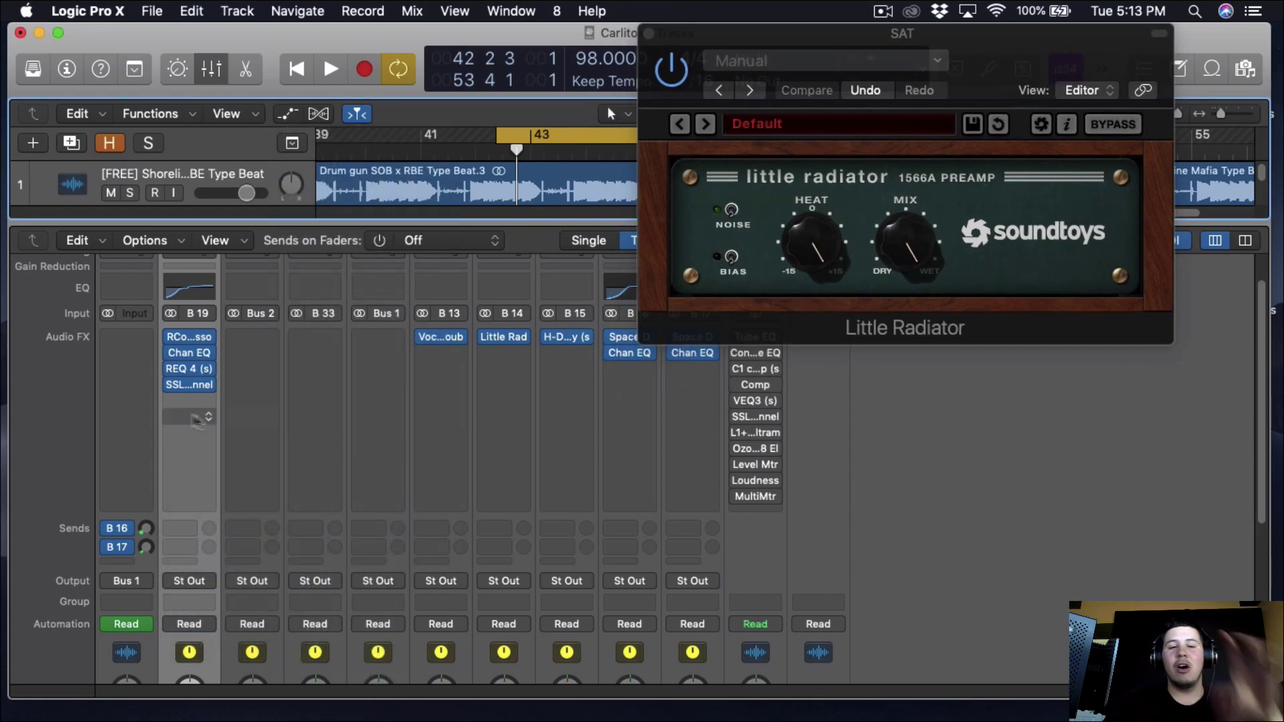
pyautogui.click(828, 242)
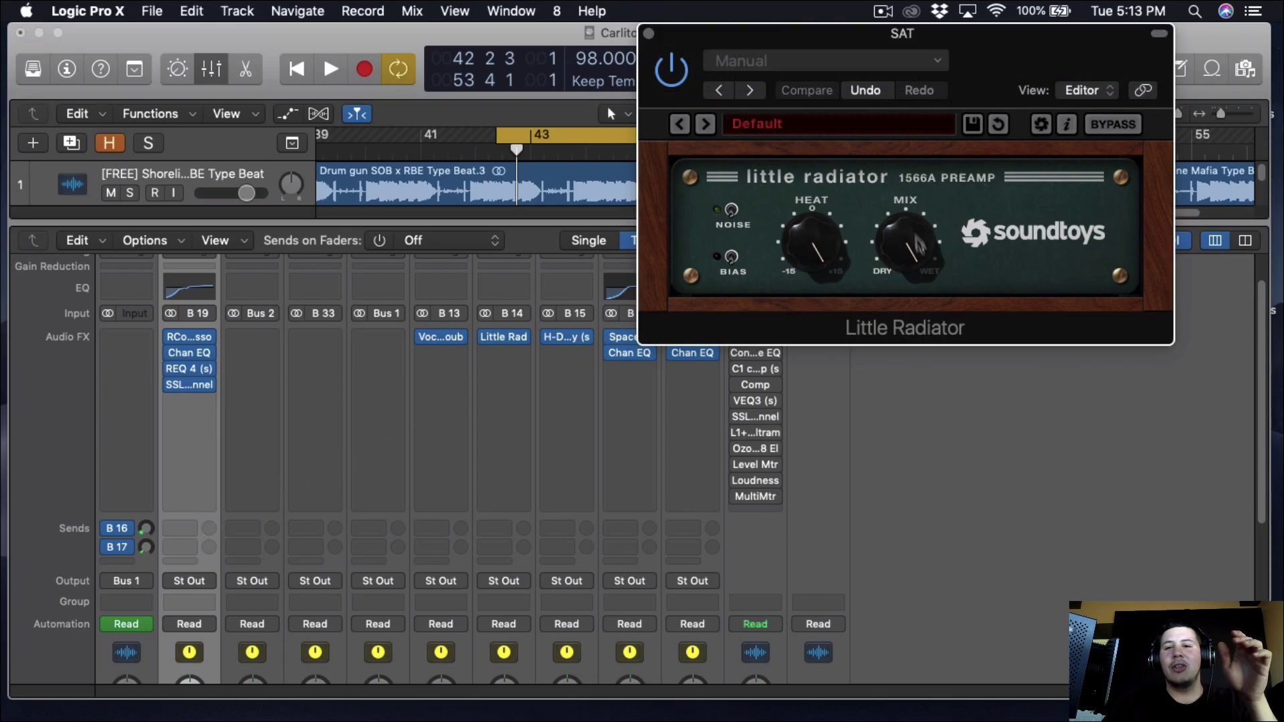
# Add a send from the vocal stack to Bus 14 (SAT) and set its level to -24.0 dB during playback
pyautogui.click(190, 528)
pyautogui.moveTo(201, 636)
pyautogui.click(414, 332)
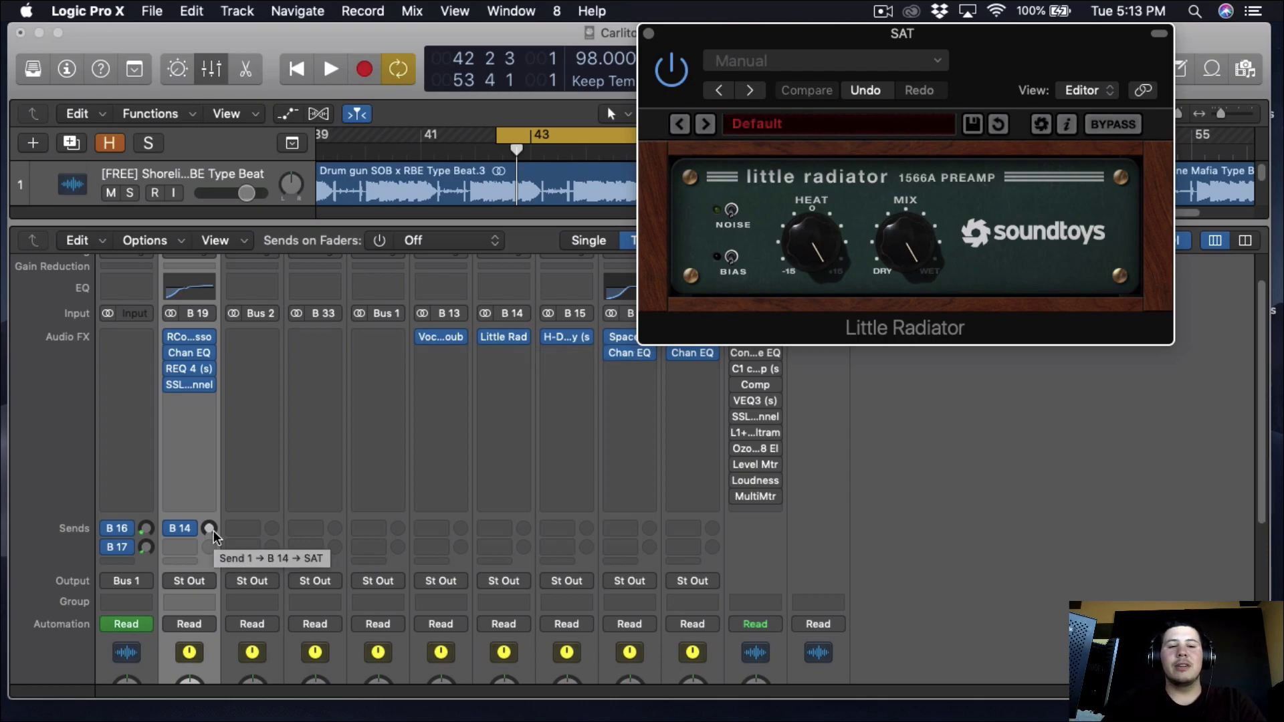
pyautogui.press('space')
pyautogui.moveTo(209, 529); pyautogui.dragTo(215, 490)
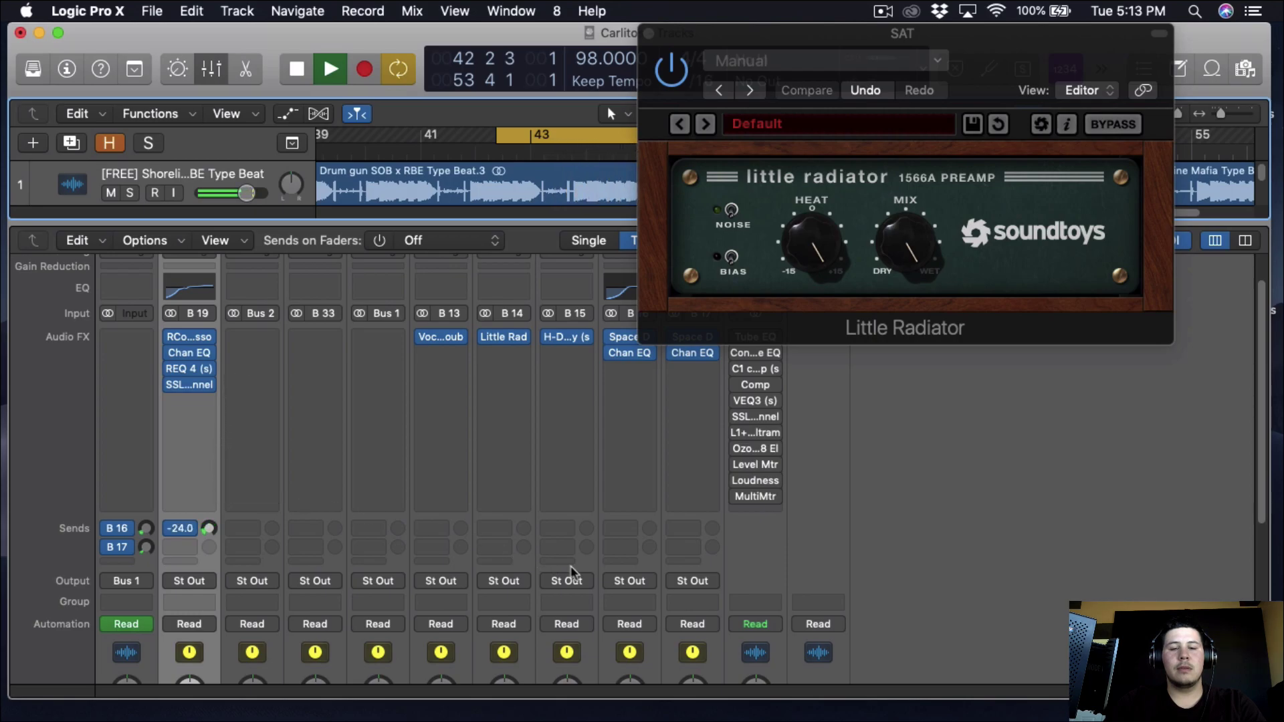
# Stop playback and review the RCompressor settings on the vocal stack, closing the plug-in when done
pyautogui.scroll(-5, 612, 493)
pyautogui.scroll(2, 612, 494)
pyautogui.scroll(5, 614, 494)
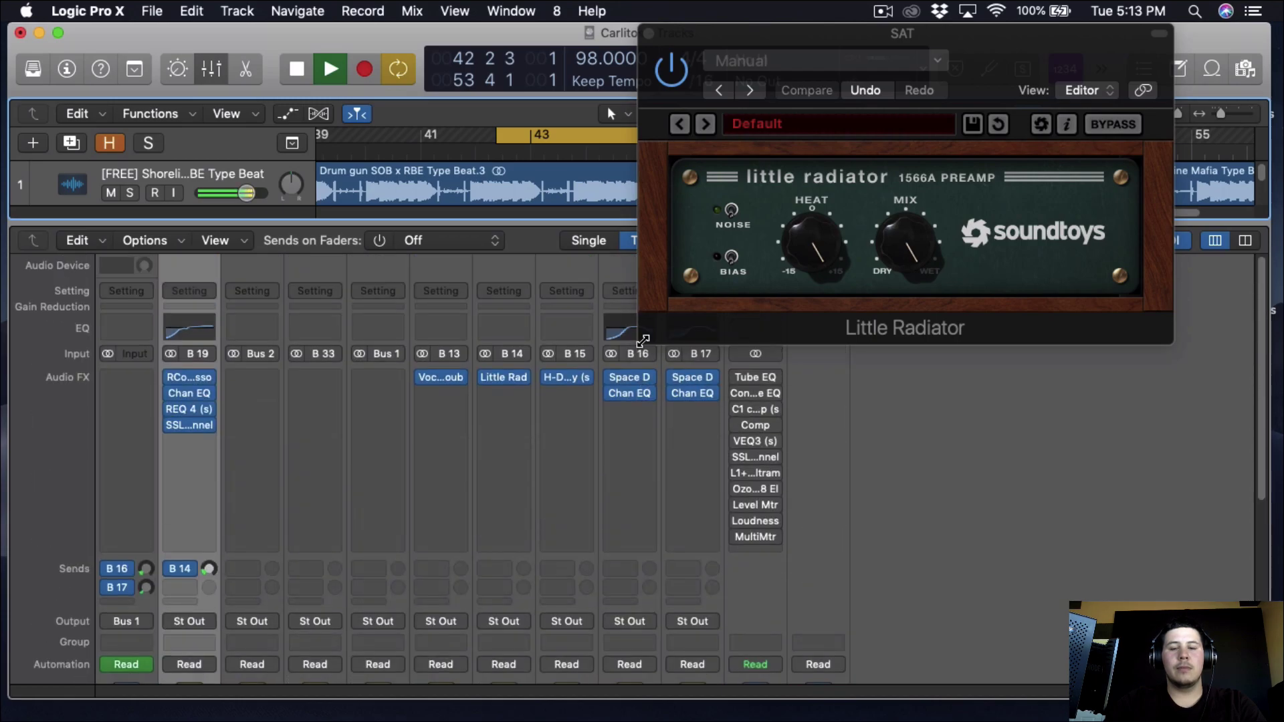
pyautogui.scroll(-1, 331, 567)
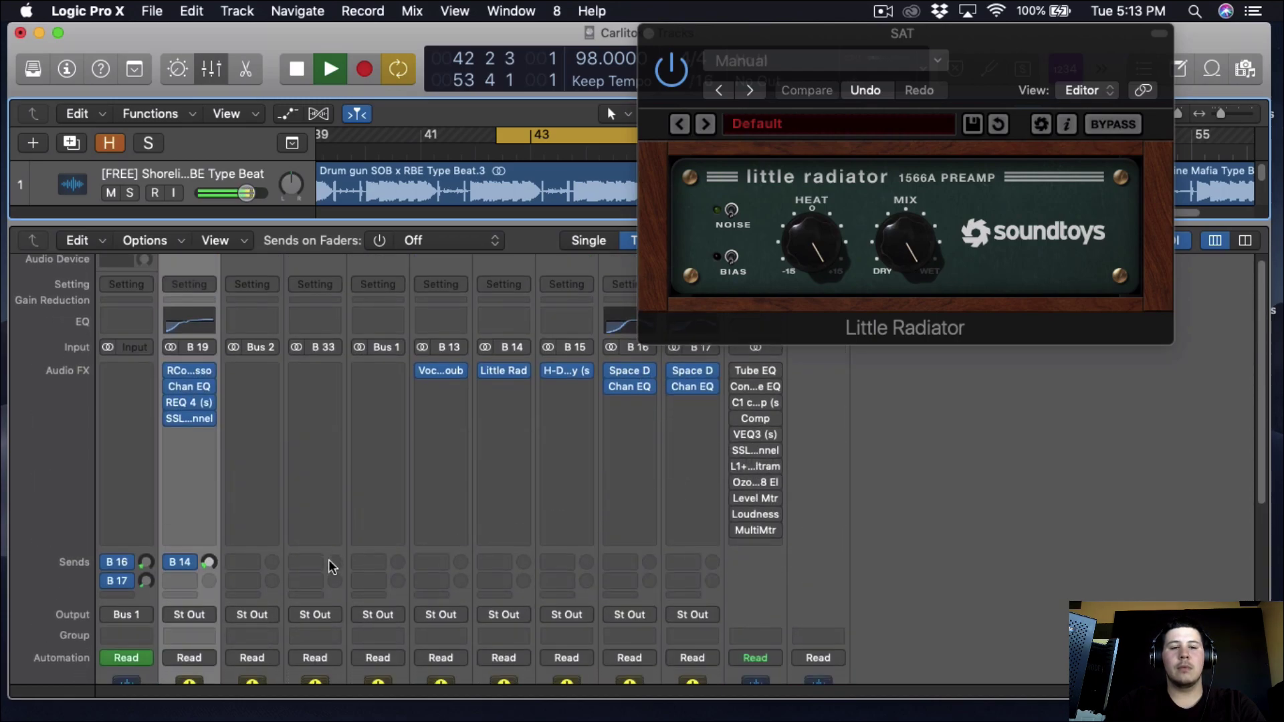
pyautogui.press('space')
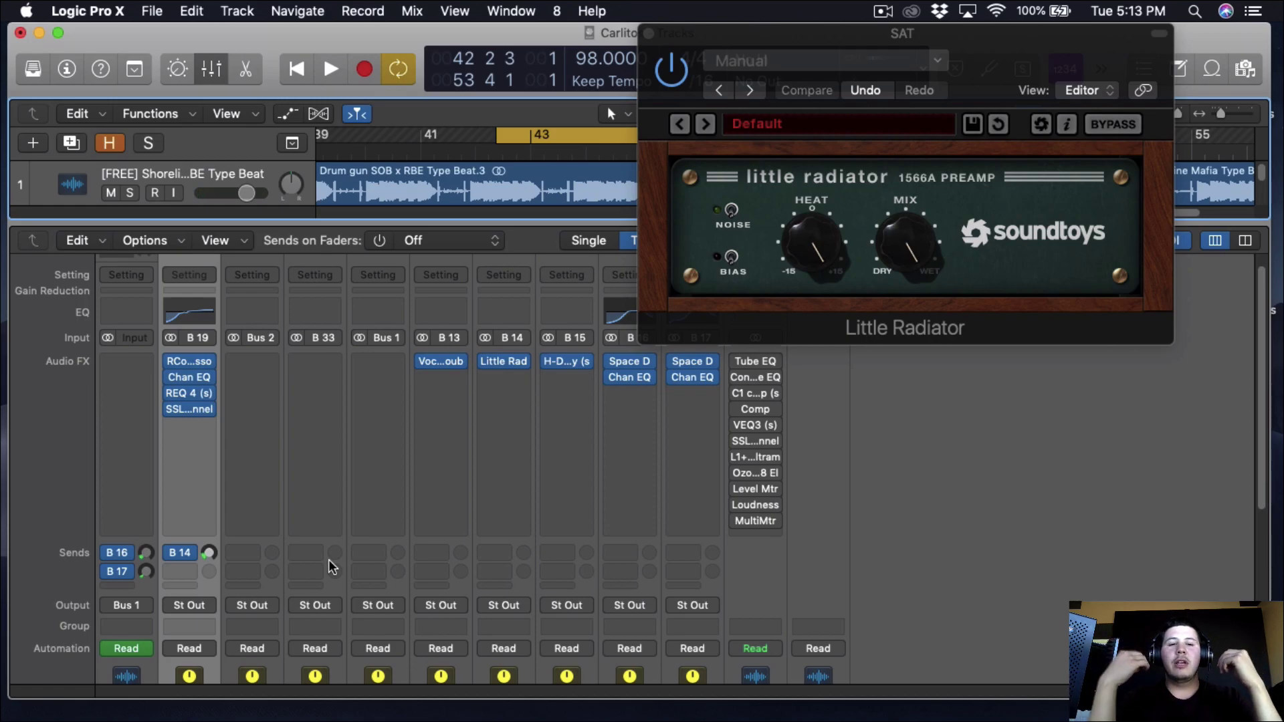
pyautogui.click(189, 361)
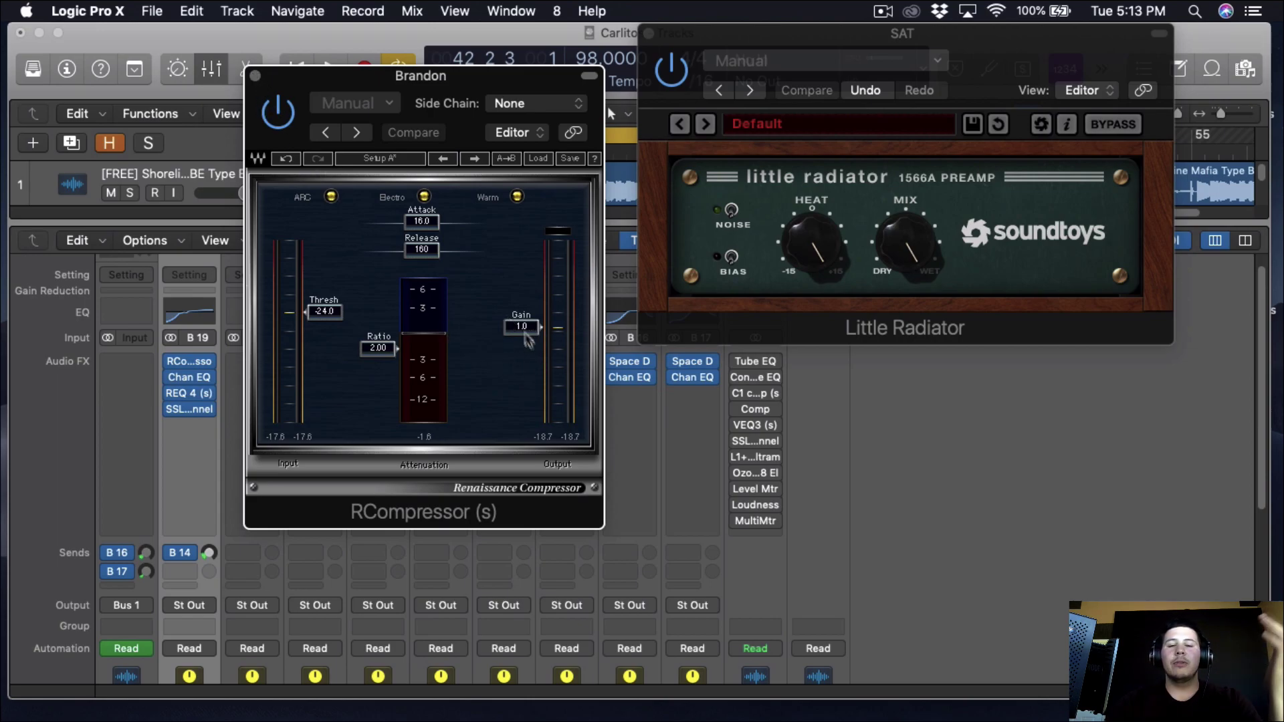
pyautogui.moveTo(193, 556)
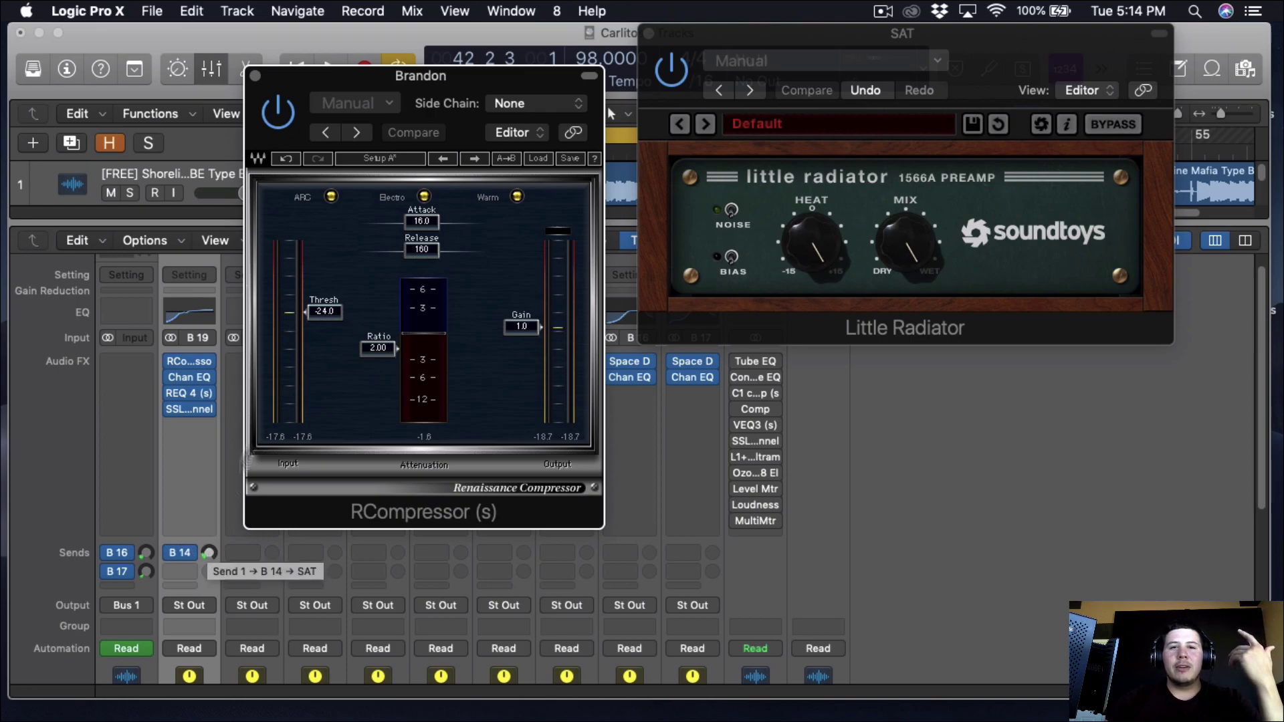
pyautogui.click(255, 76)
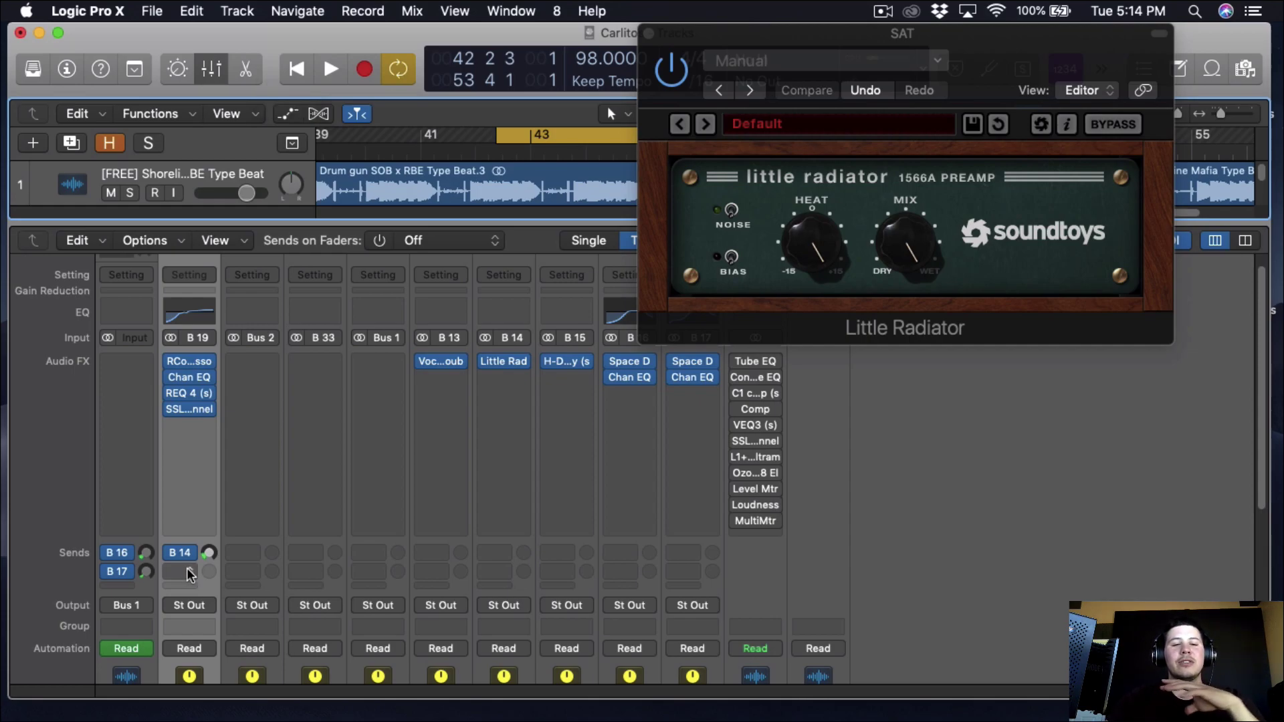
# Check the Vocal Doubler on the DUB aux, and send the vocal stack to Bus 13 at -17.0 dB during playback
pyautogui.click(444, 364)
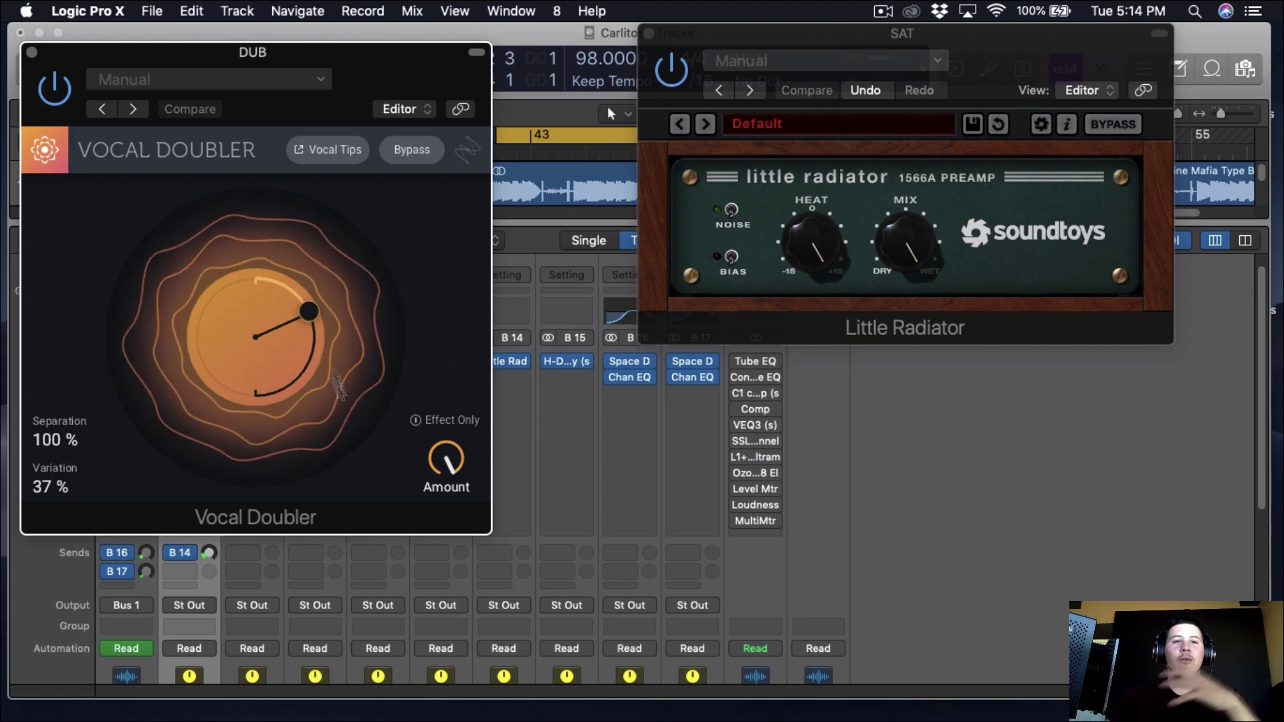
pyautogui.click(32, 52)
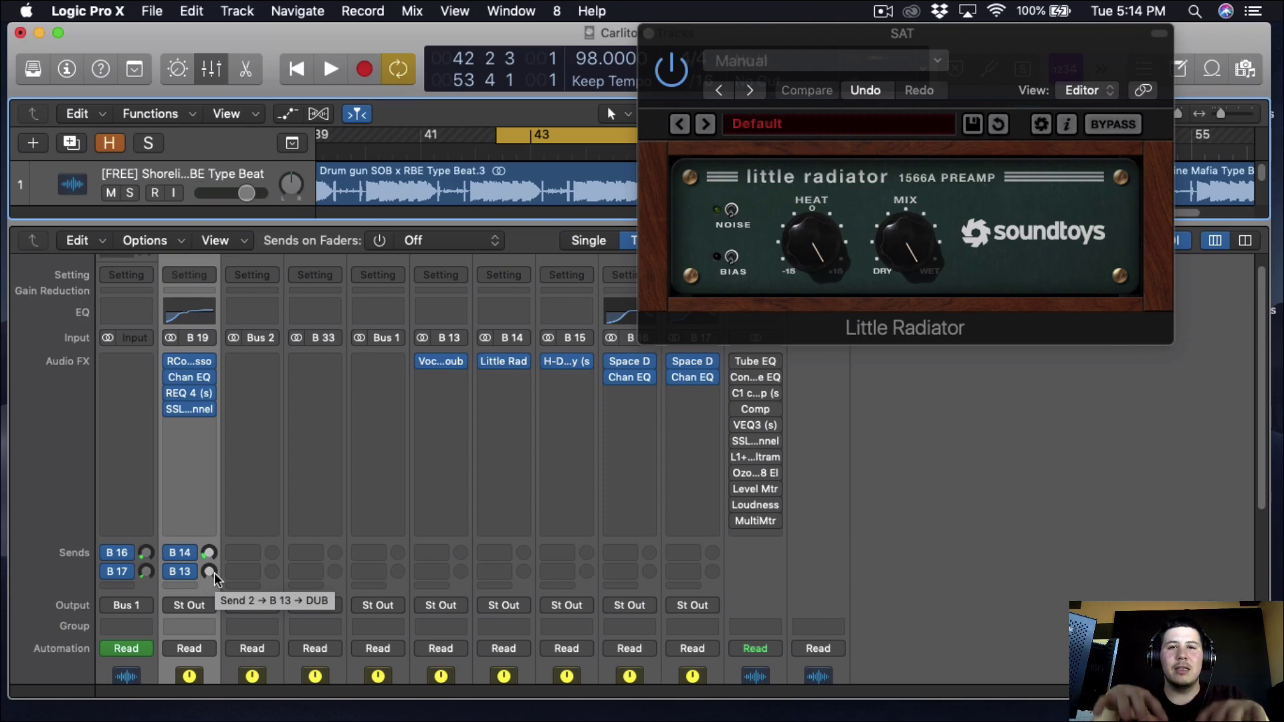
pyautogui.press('space')
pyautogui.moveTo(214, 572); pyautogui.dragTo(235, 518)
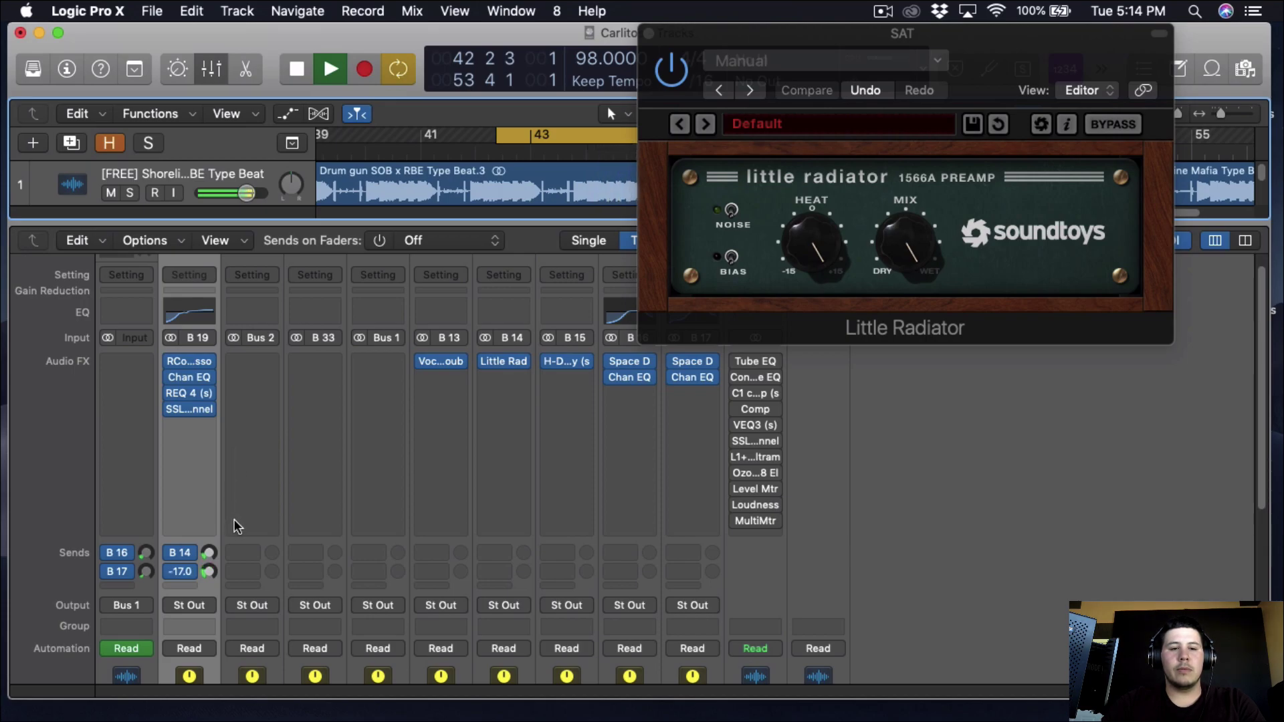
# Close the Little Radiator window and stop playback
pyautogui.click(651, 37)
pyautogui.click(648, 35)
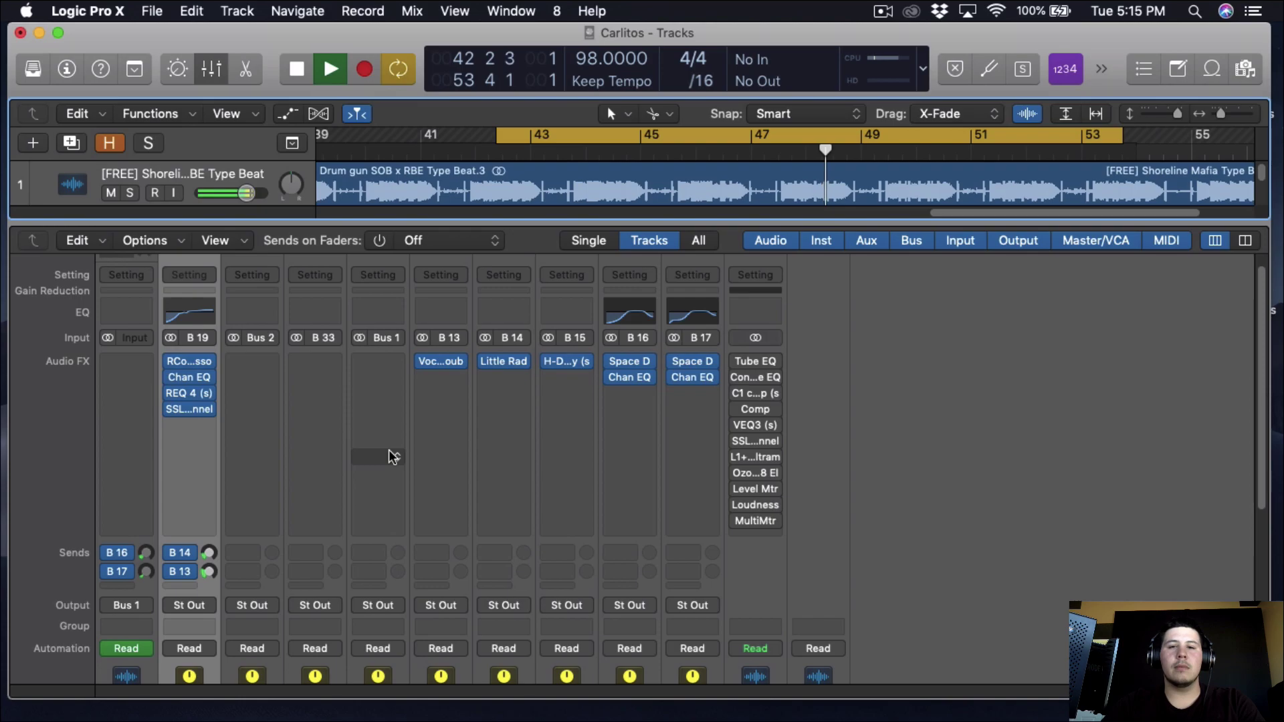
pyautogui.press('space')
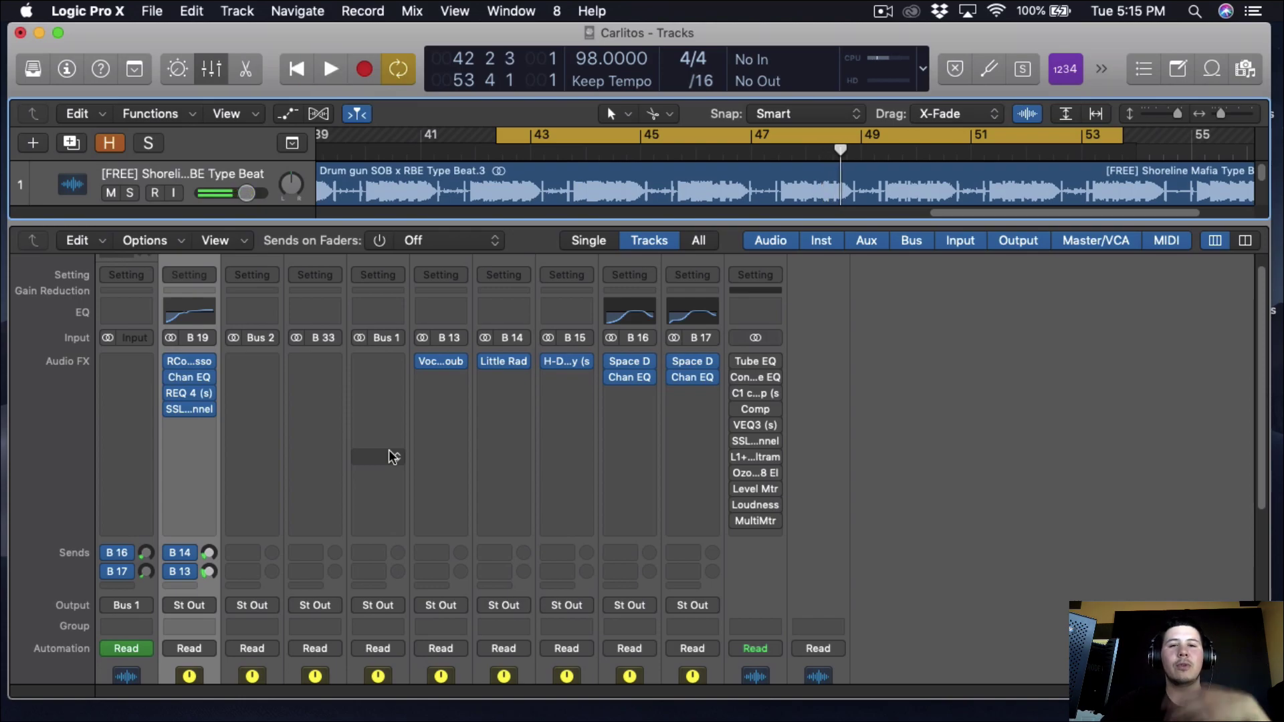
# Solo the vocal stack and compare its sound with all plug-ins and sends bypassed and re-enabled, stopping playback when done
pyautogui.keyDown('alt'); pyautogui.click(172, 361); pyautogui.keyUp('alt')
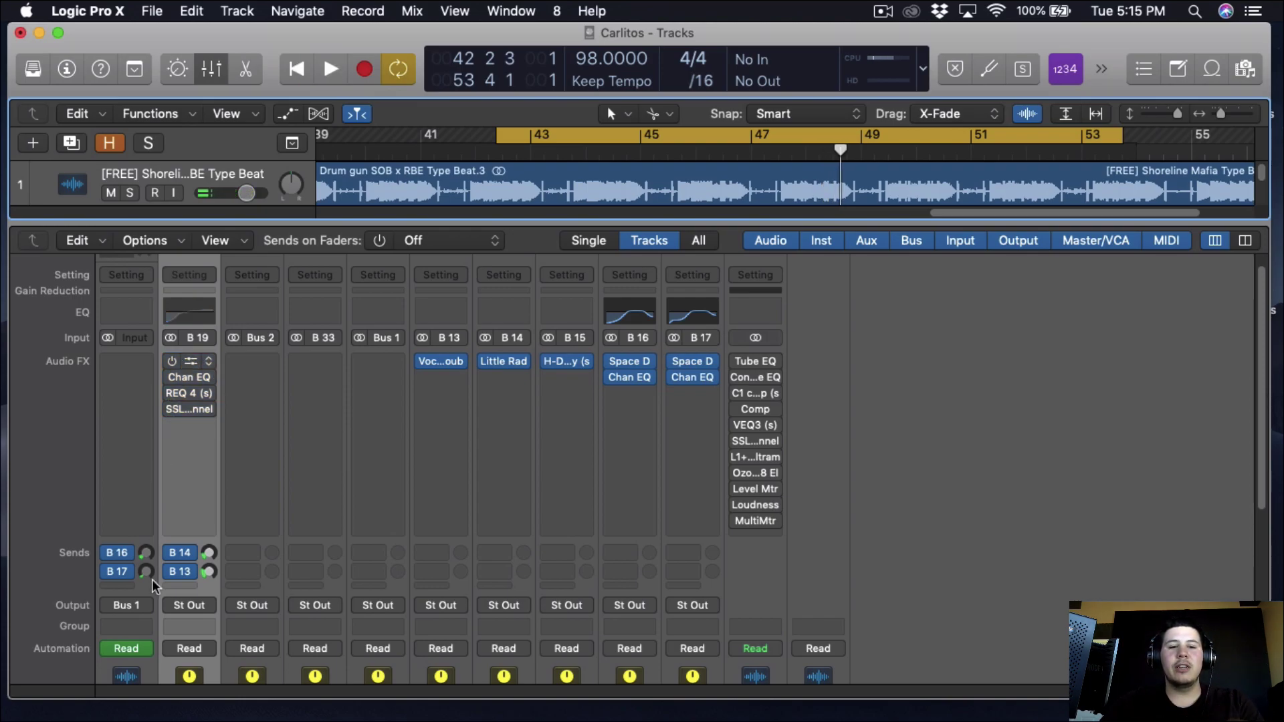
pyautogui.press('space')
pyautogui.scroll(-5, 248, 519)
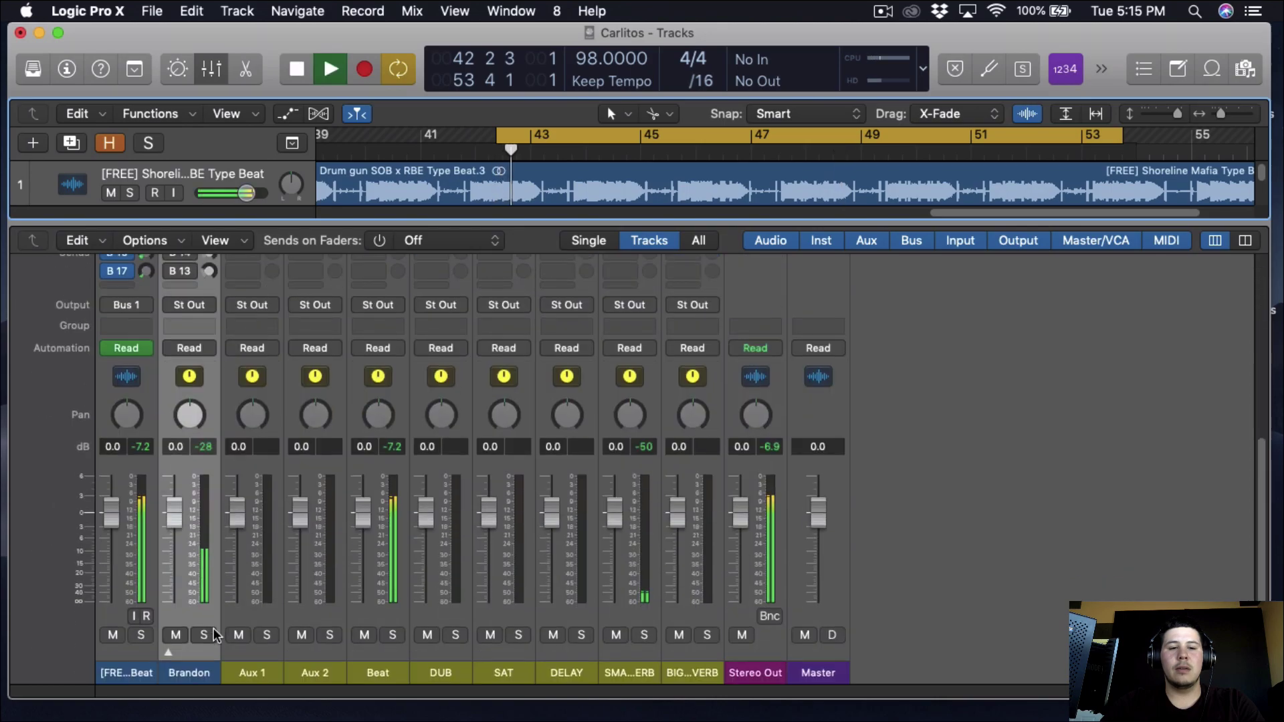
pyautogui.click(204, 634)
pyautogui.scroll(5, 218, 572)
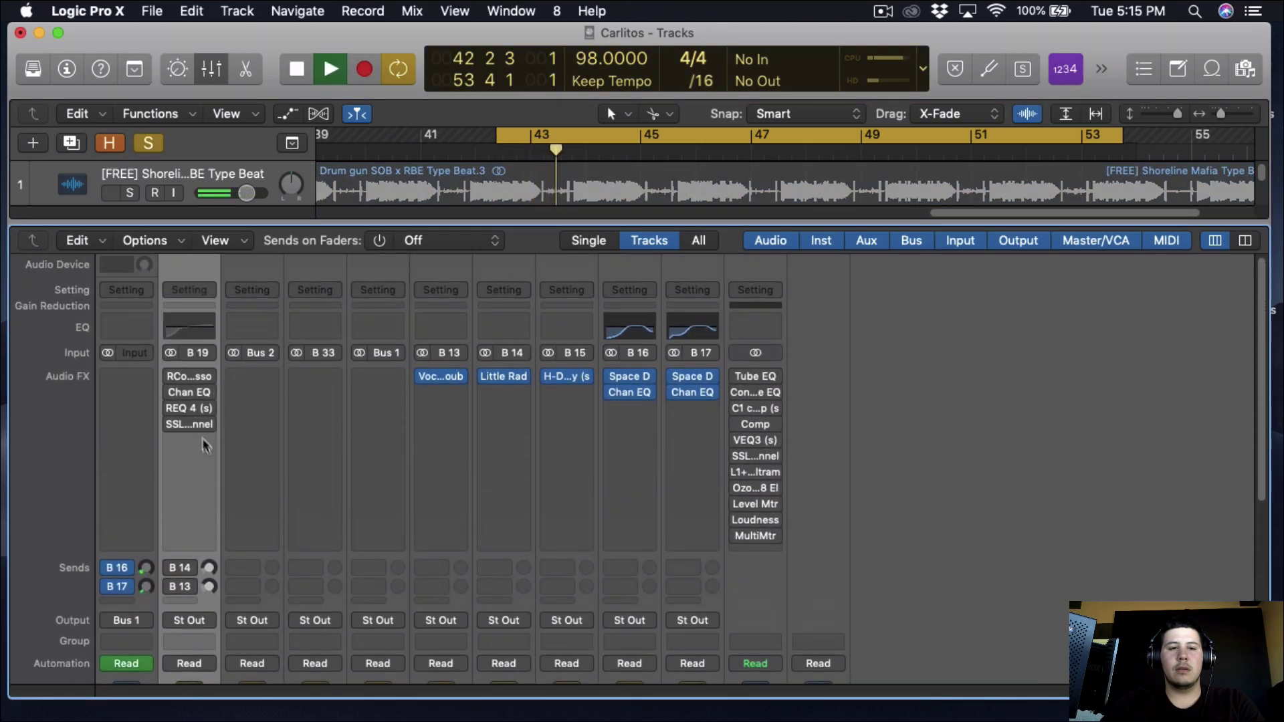
pyautogui.scroll(-1, 207, 449)
pyautogui.moveTo(172, 347)
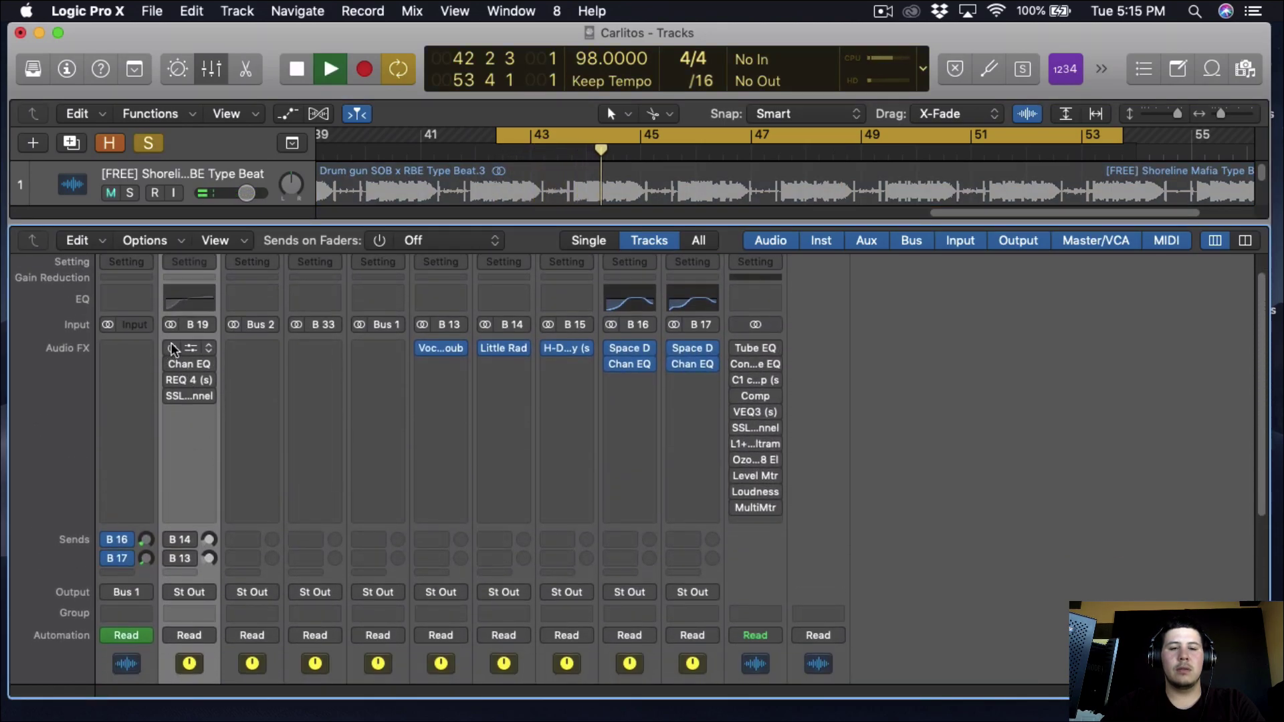
pyautogui.moveTo(172, 347); pyautogui.dragTo(171, 396)
pyautogui.moveTo(172, 543); pyautogui.dragTo(174, 560)
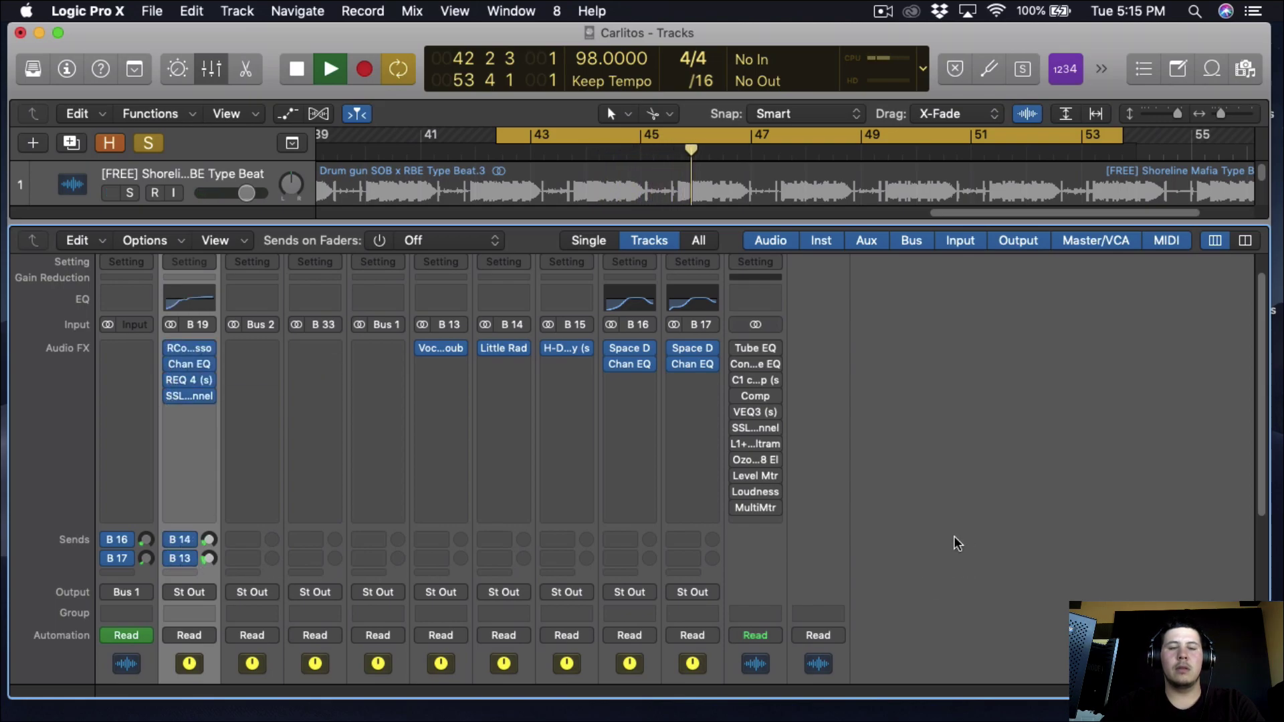
pyautogui.press('space')
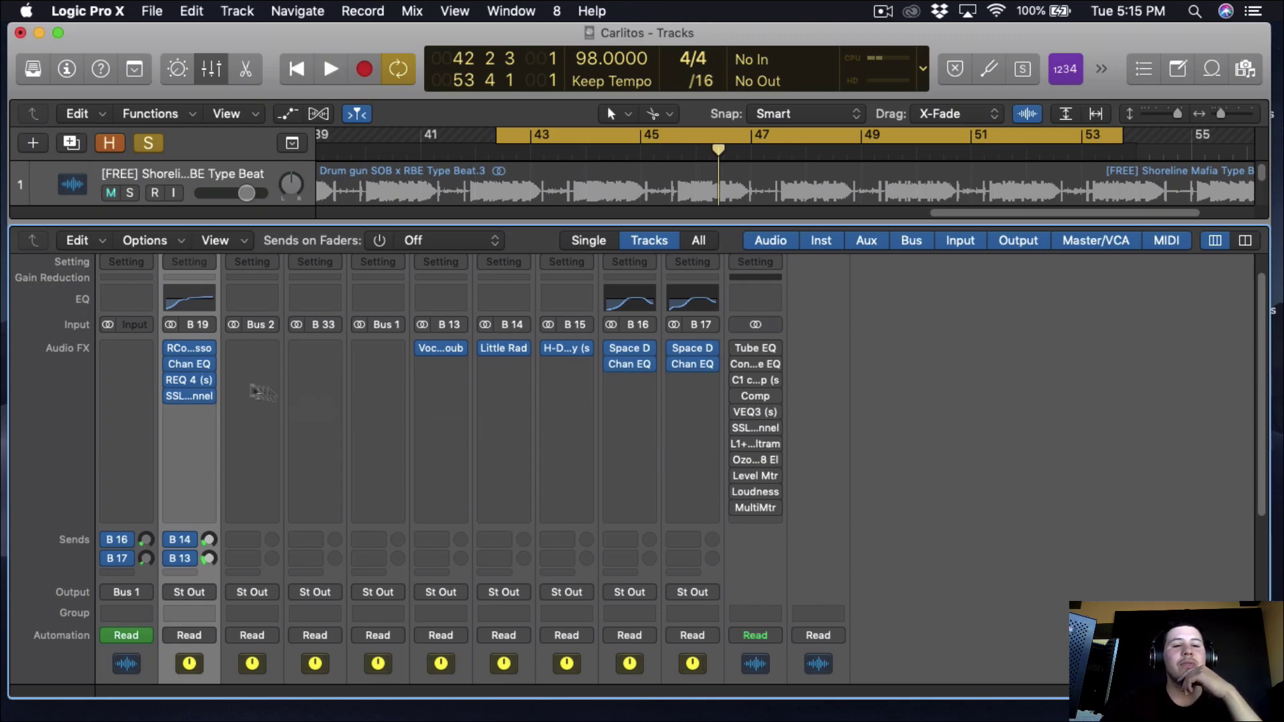
# Insert a Dual Mono Compressor below the SSL channel on the vocal stack and turn its Auto Gain off
pyautogui.click(189, 410)
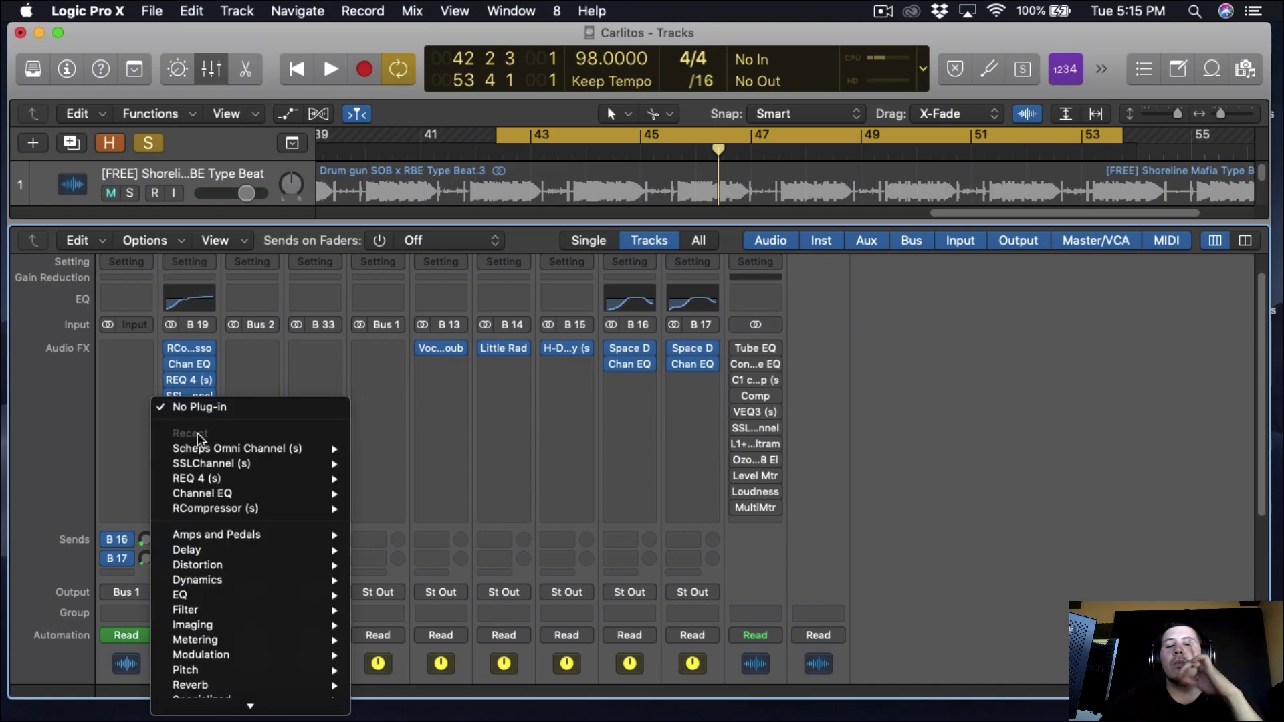
pyautogui.moveTo(267, 580)
pyautogui.moveTo(428, 594)
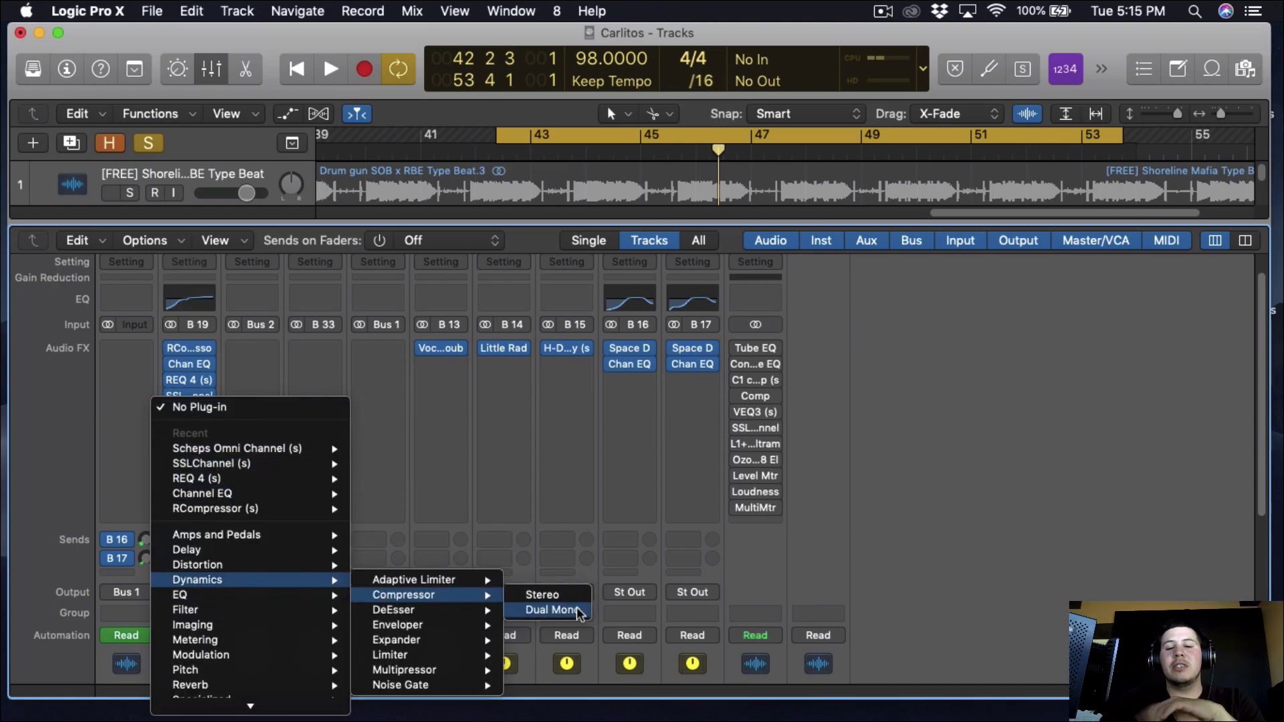
pyautogui.click(579, 610)
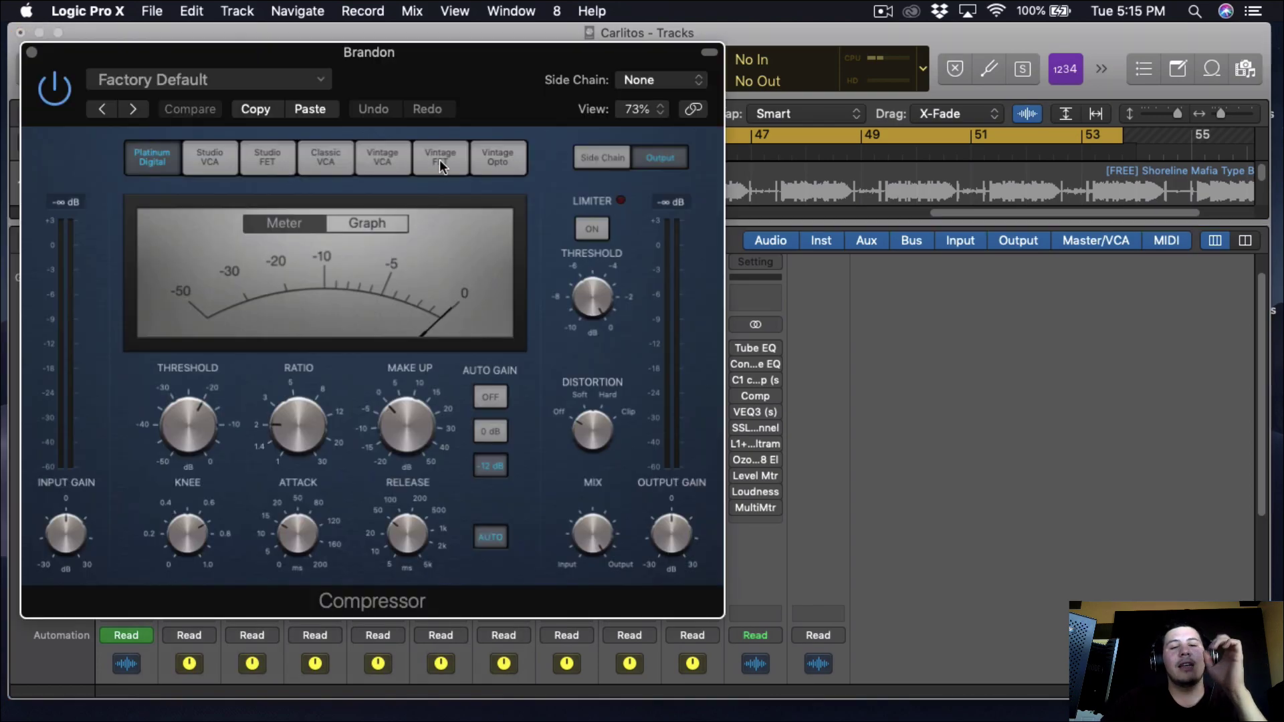
pyautogui.moveTo(512, 63); pyautogui.dragTo(535, 59)
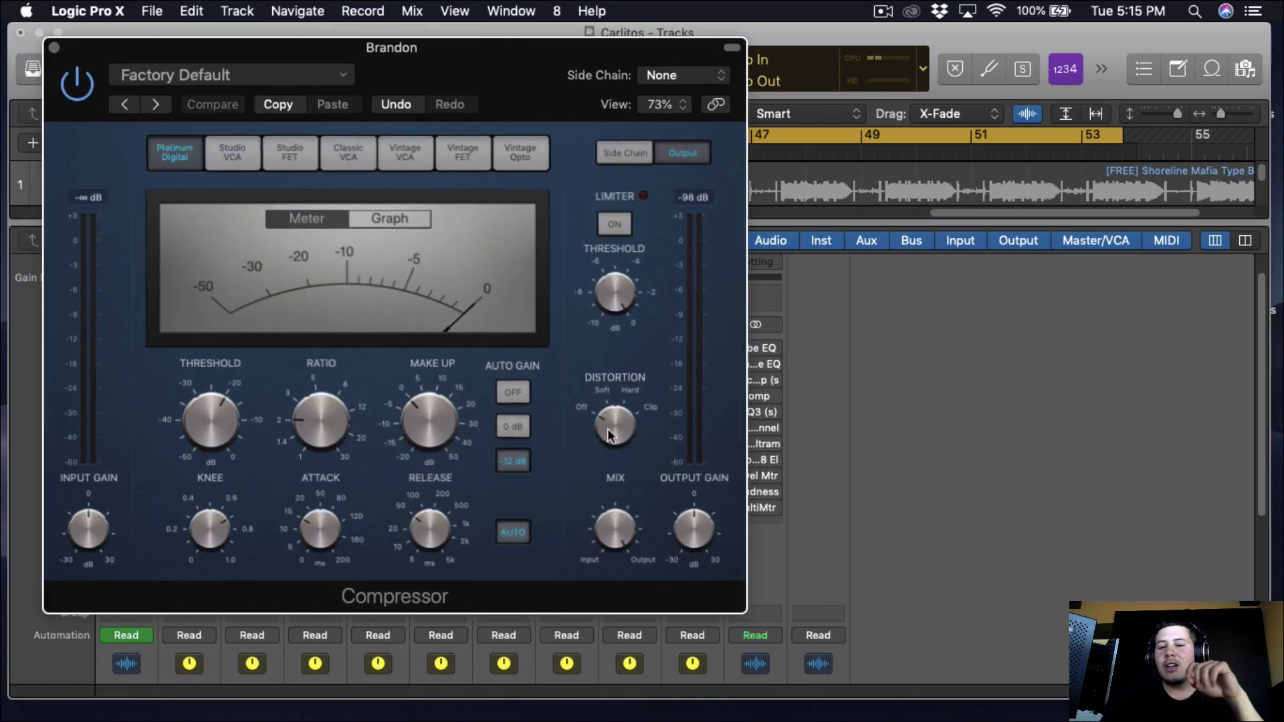
pyautogui.click(513, 393)
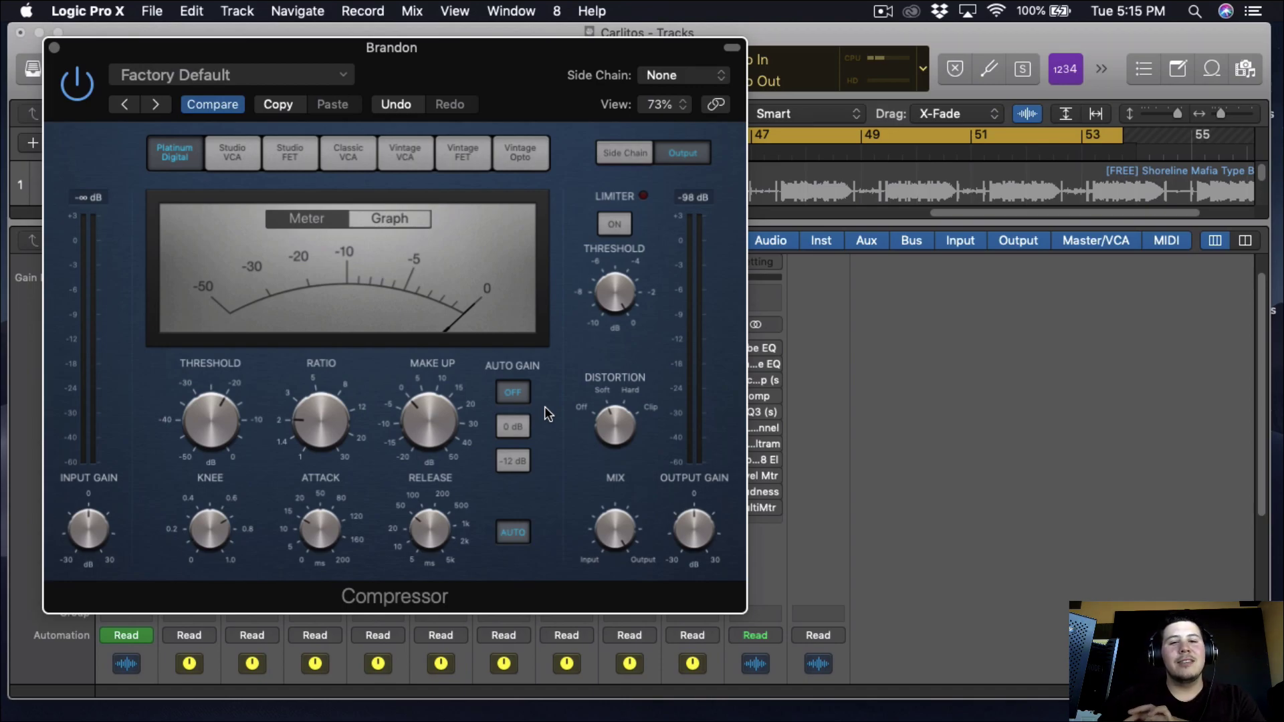
# Go through the compressor's circuit models, including Studio FET and Vintage Opto, and settle on Vintage FET
pyautogui.click(232, 153)
pyautogui.click(290, 153)
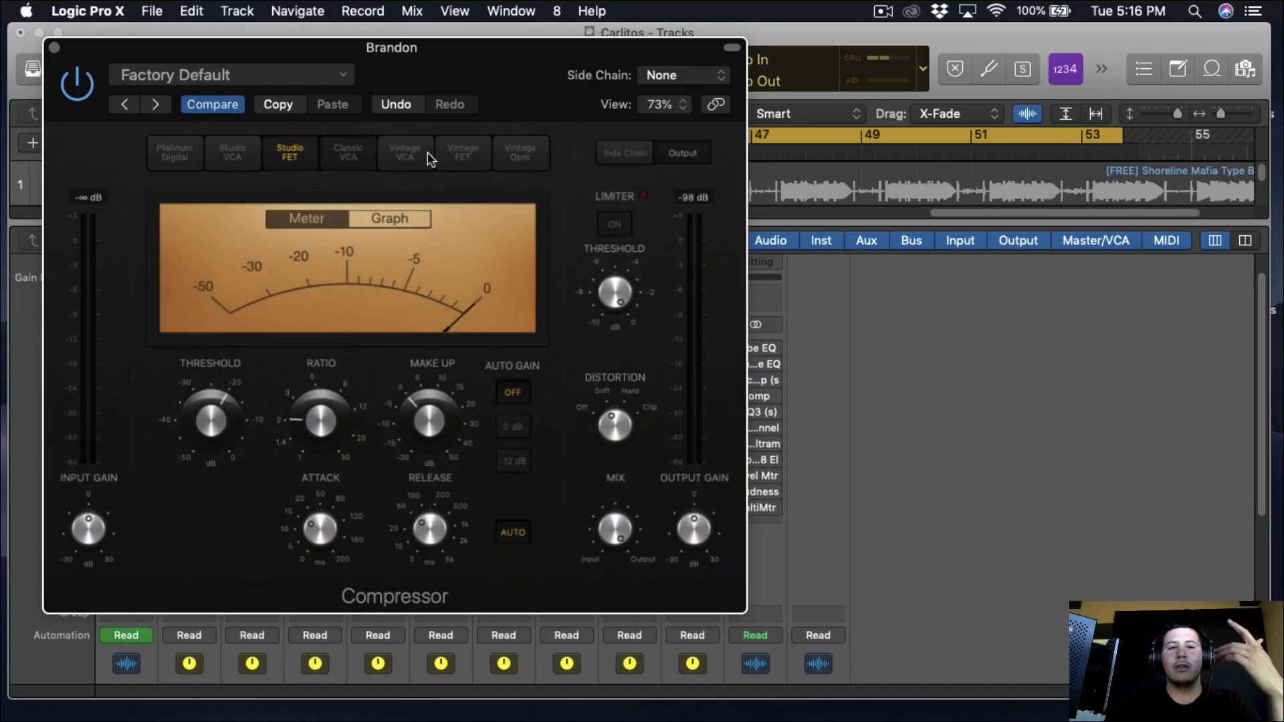
pyautogui.click(428, 158)
pyautogui.click(535, 158)
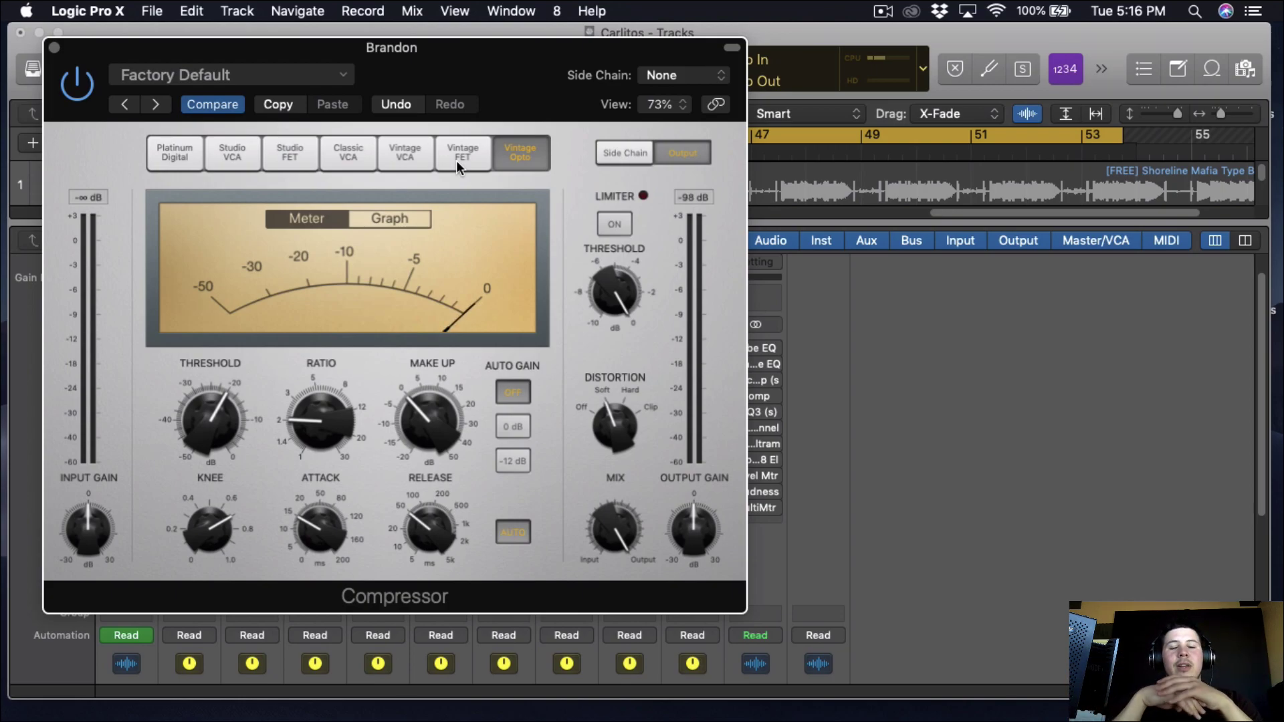
pyautogui.click(271, 153)
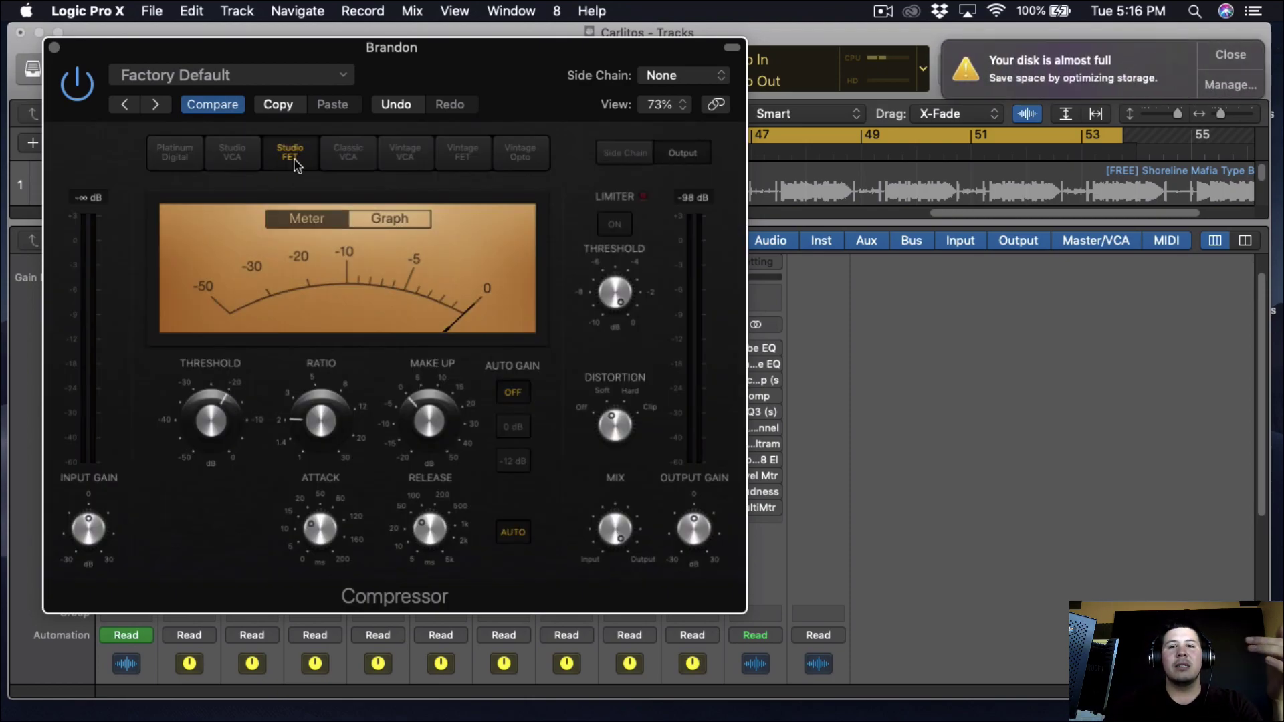
pyautogui.click(473, 164)
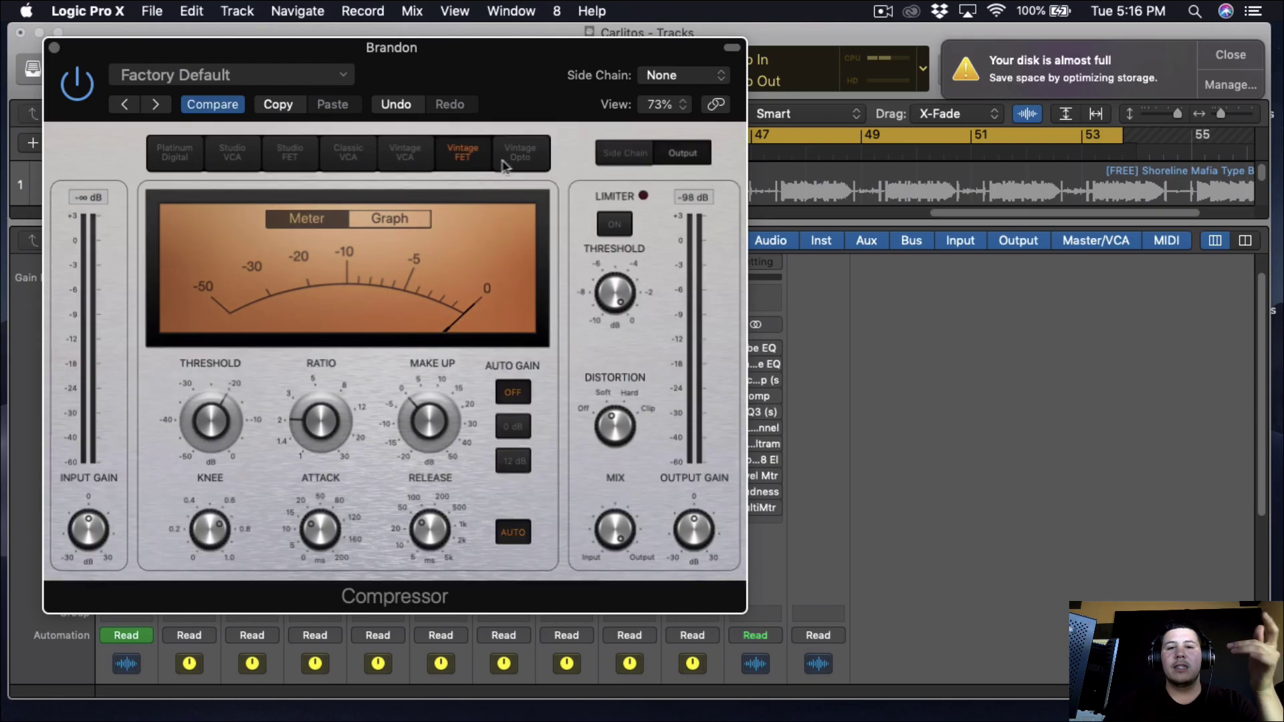
pyautogui.click(511, 155)
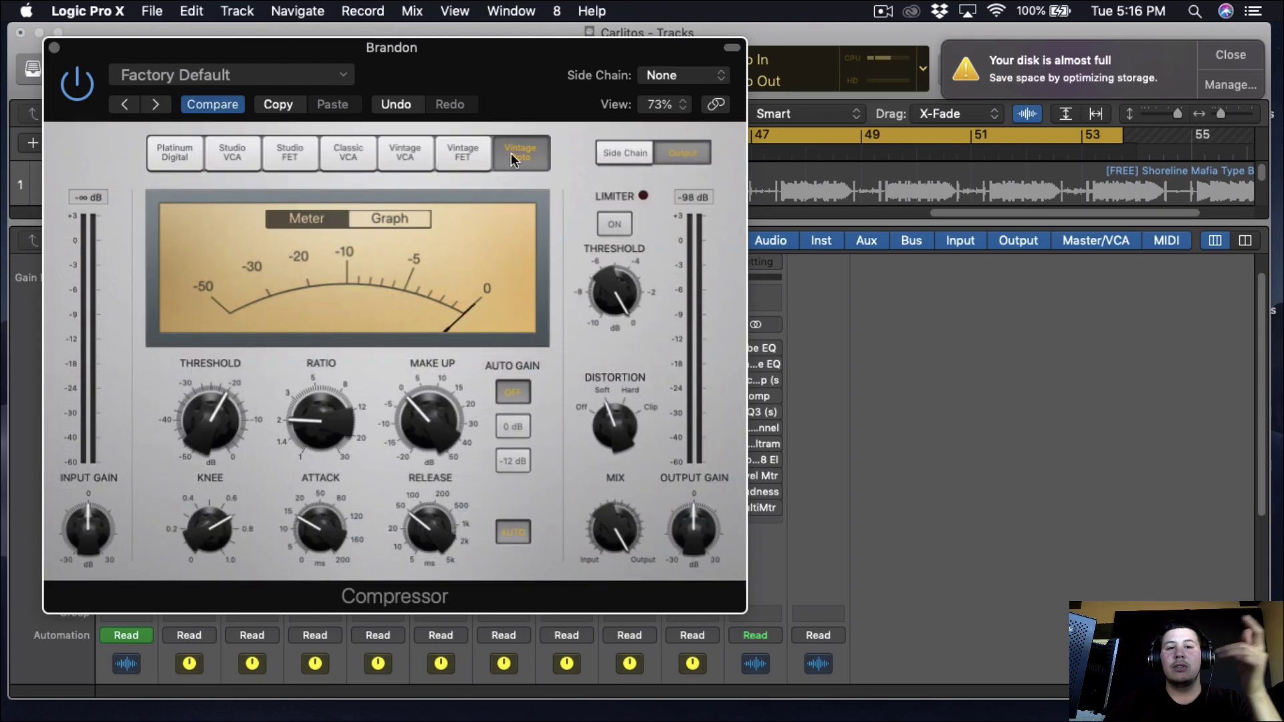
pyautogui.click(467, 163)
# Move the compressor window clear of the vocal stack's strip and lower its threshold to -33.5 dB during playback
pyautogui.moveTo(486, 54); pyautogui.dragTo(728, 40)
pyautogui.press('space')
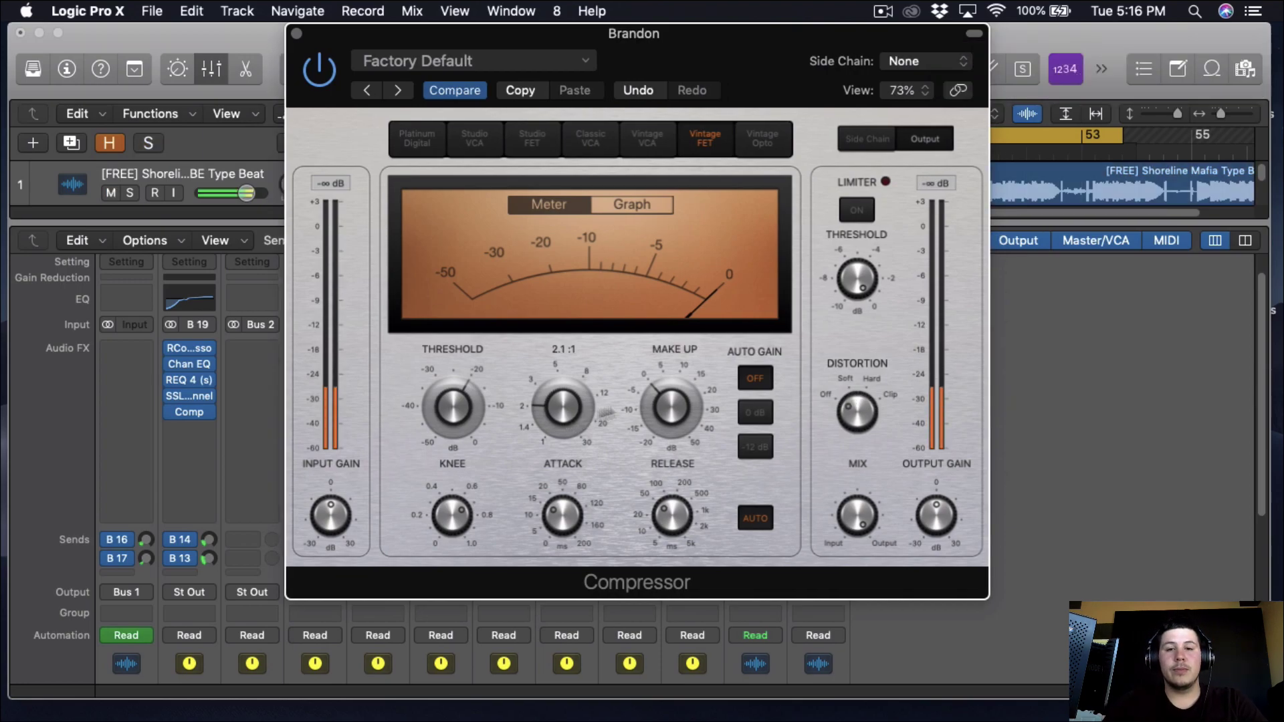
pyautogui.click(756, 518)
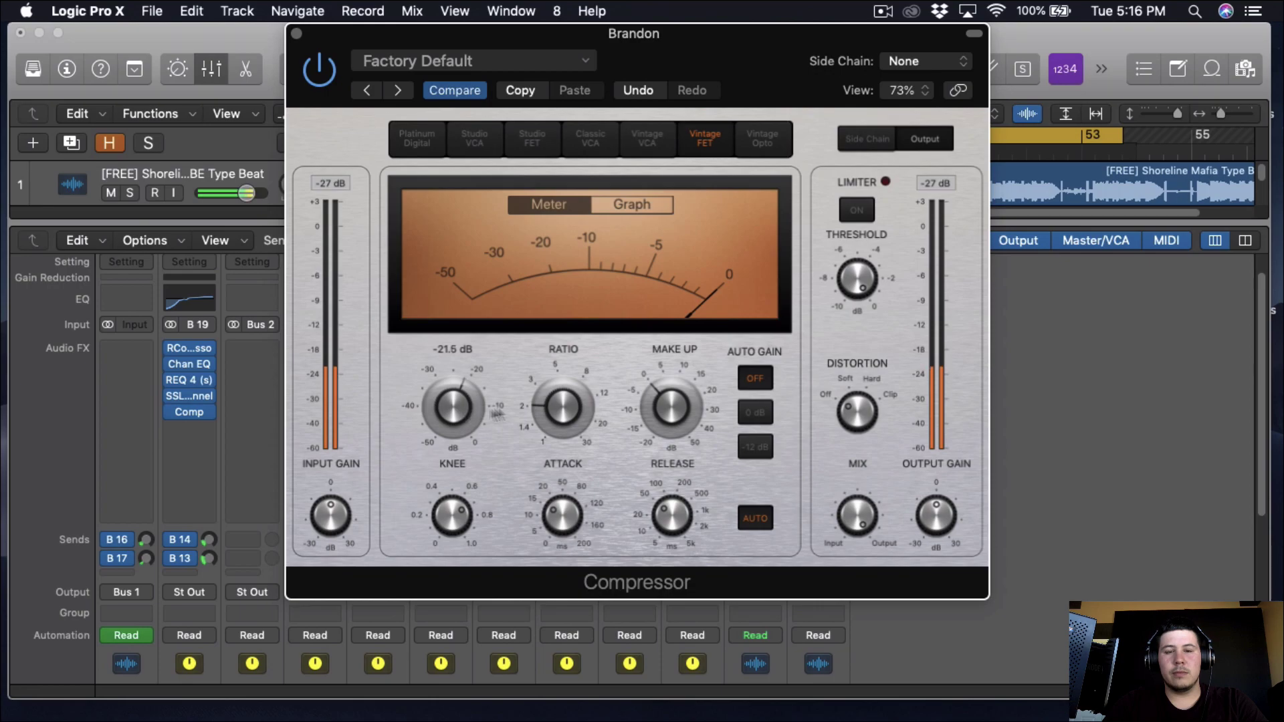
pyautogui.moveTo(464, 410)
pyautogui.mouseDown()
pyautogui.moveTo(464, 428)
pyautogui.moveTo(460, 416)
pyautogui.mouseUp()
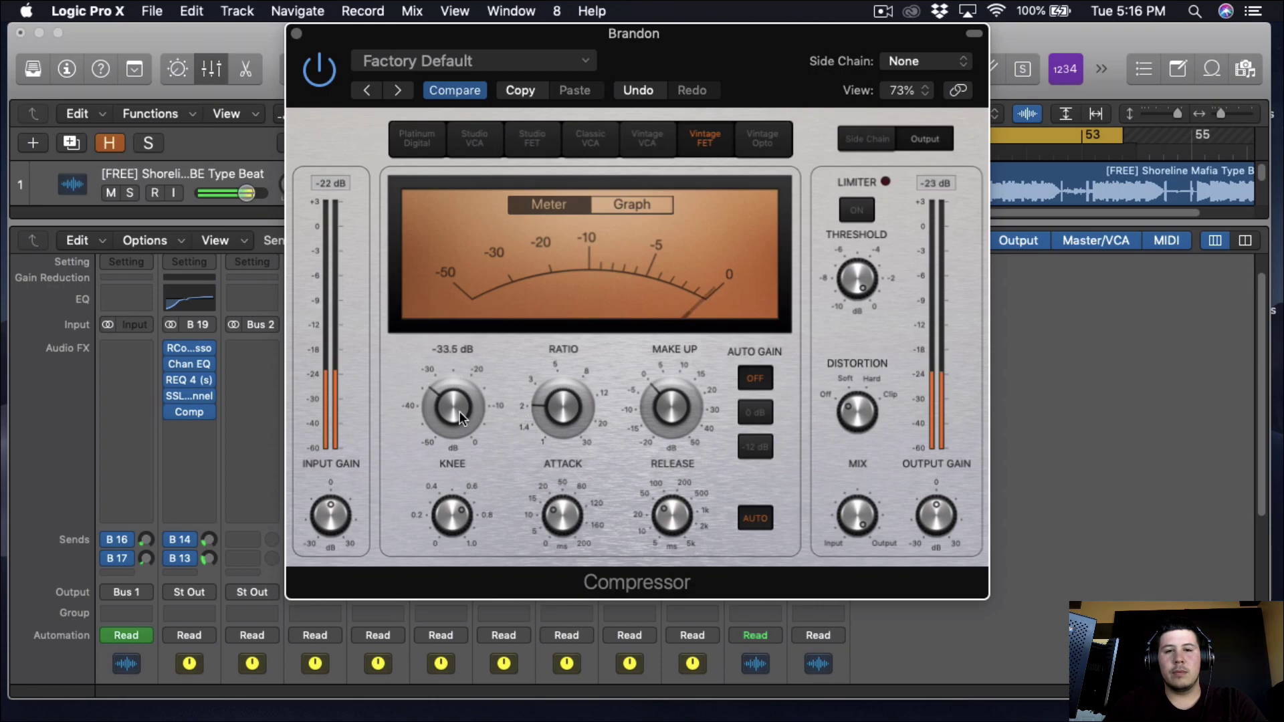
# Set the compressor's distortion to Soft and raise the threshold to just below -26 dB
pyautogui.moveTo(847, 415); pyautogui.dragTo(851, 403)
pyautogui.scroll(3, 439, 412)
pyautogui.scroll(14, 439, 411)
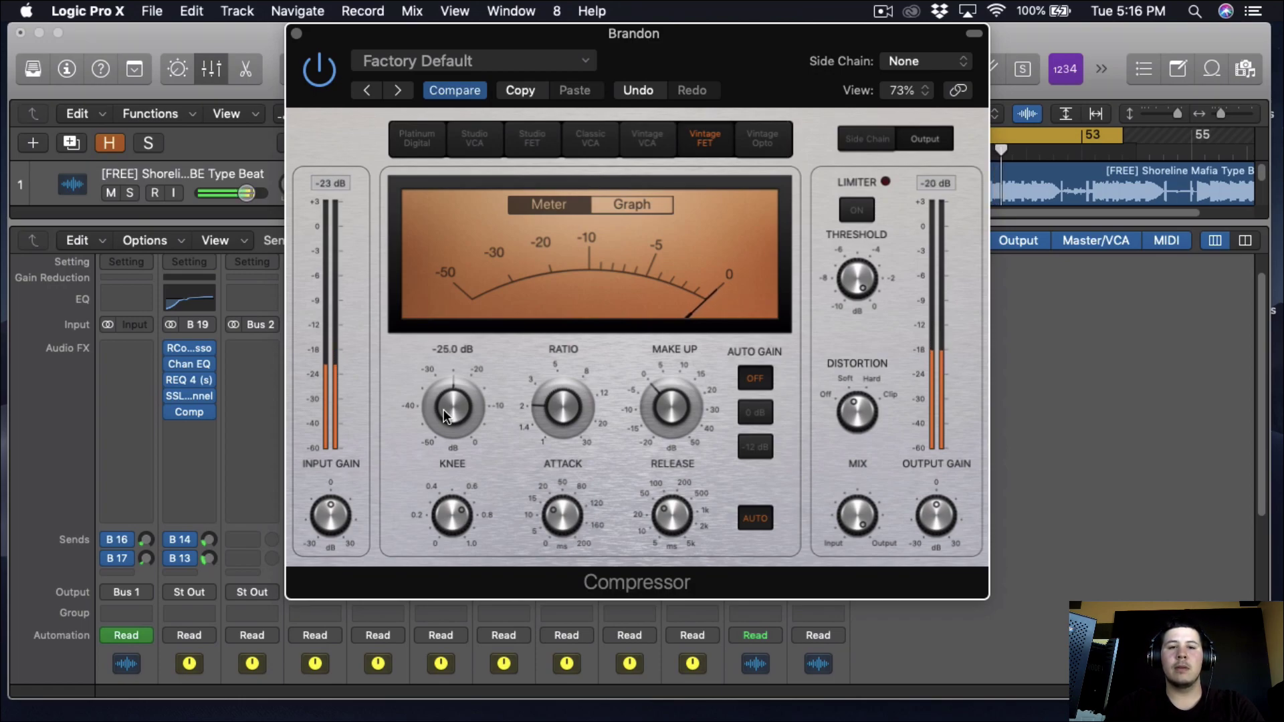
pyautogui.scroll(-2, 443, 411)
pyautogui.scroll(-1, 444, 414)
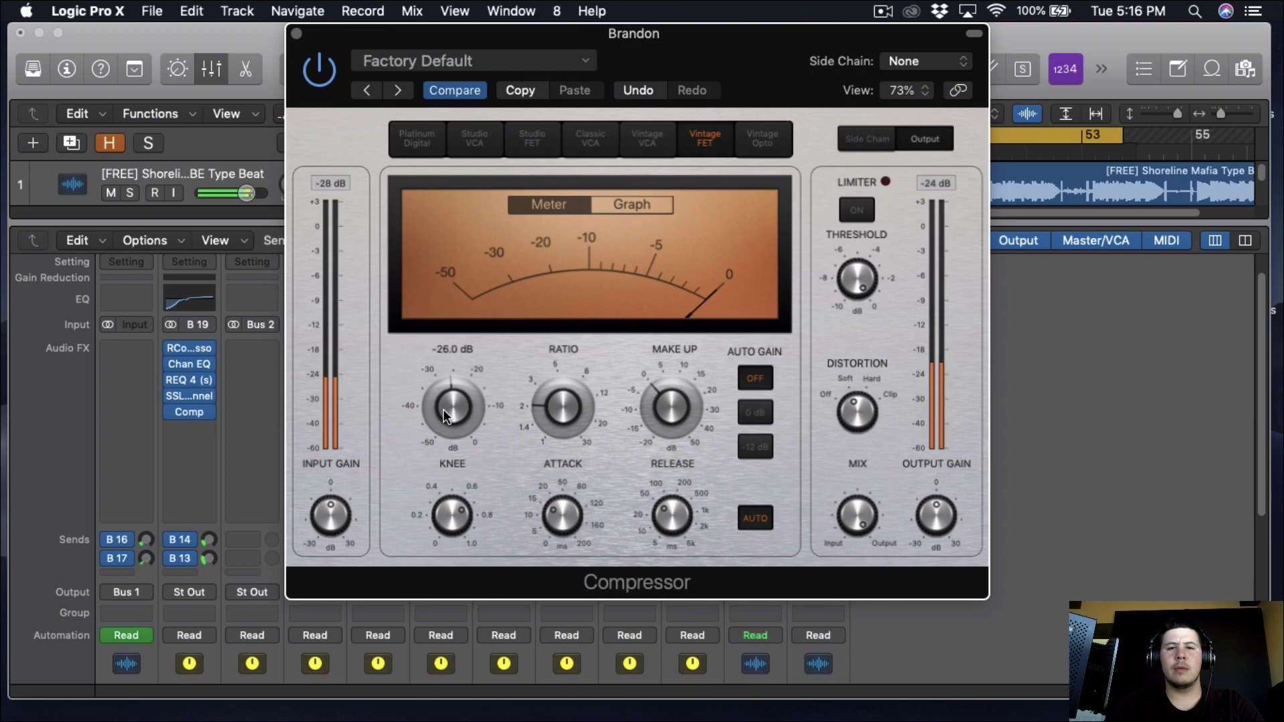
pyautogui.scroll(-1, 444, 409)
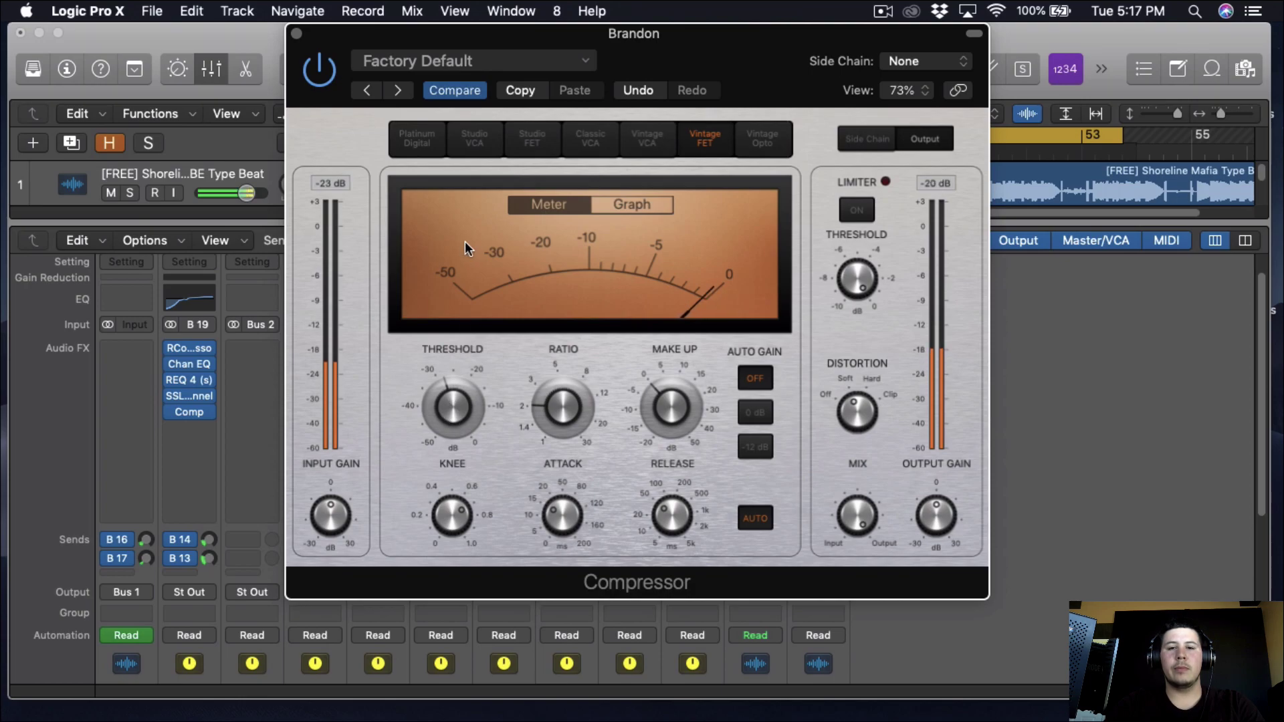
# Restart playback and turn the compressor's distortion back to Off
pyautogui.moveTo(459, 381)
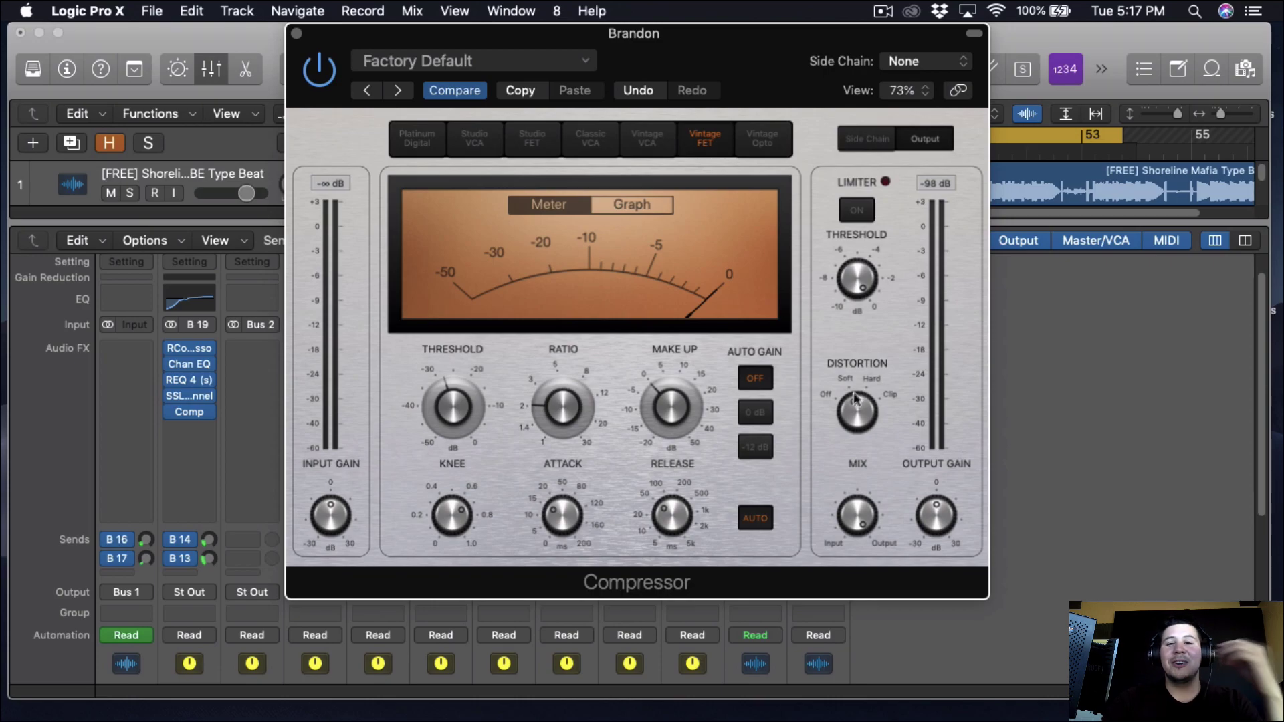
pyautogui.press('space')
pyautogui.moveTo(854, 398); pyautogui.dragTo(847, 416)
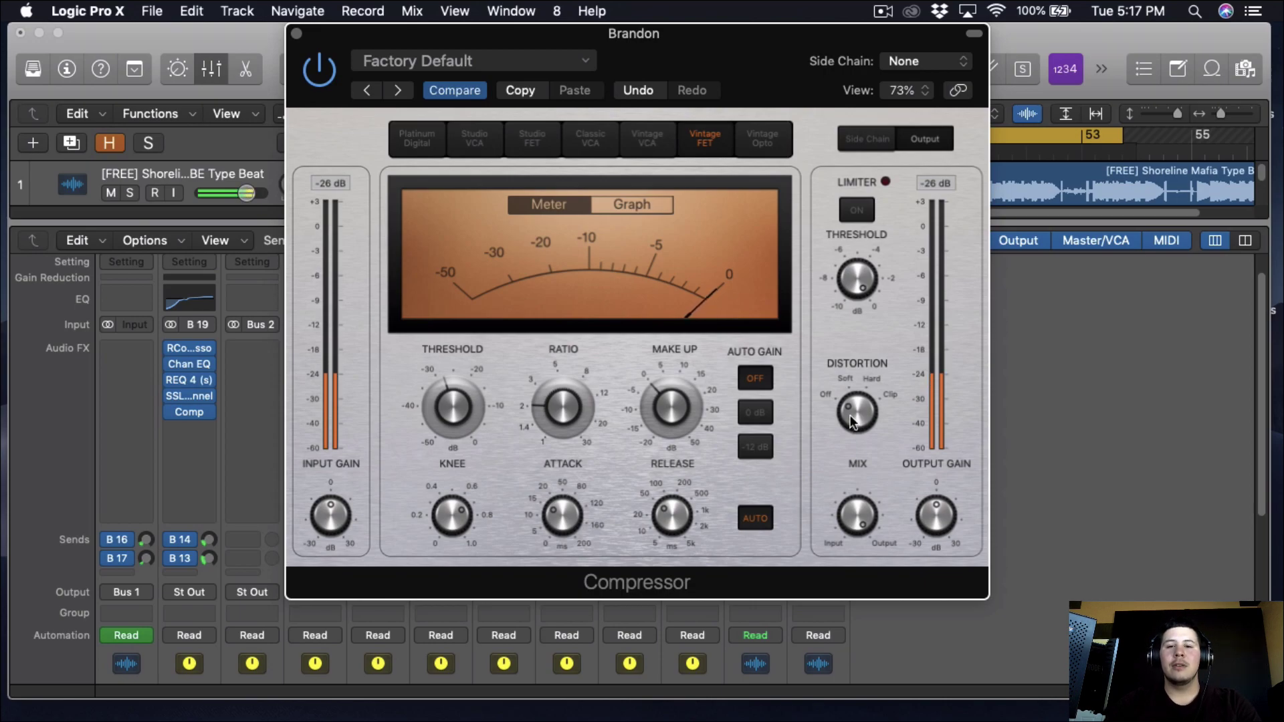
# Adjust the compressor's distortion once more and close its window
pyautogui.moveTo(852, 412); pyautogui.dragTo(855, 398)
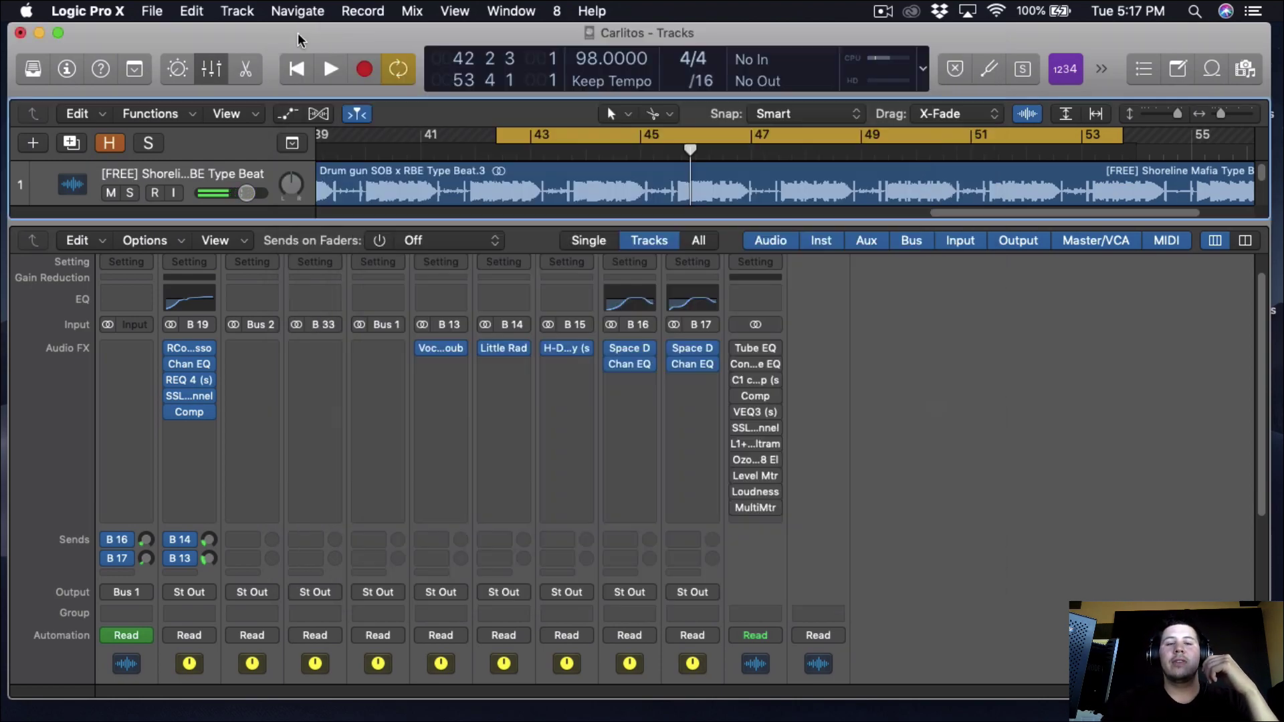
pyautogui.click(297, 34)
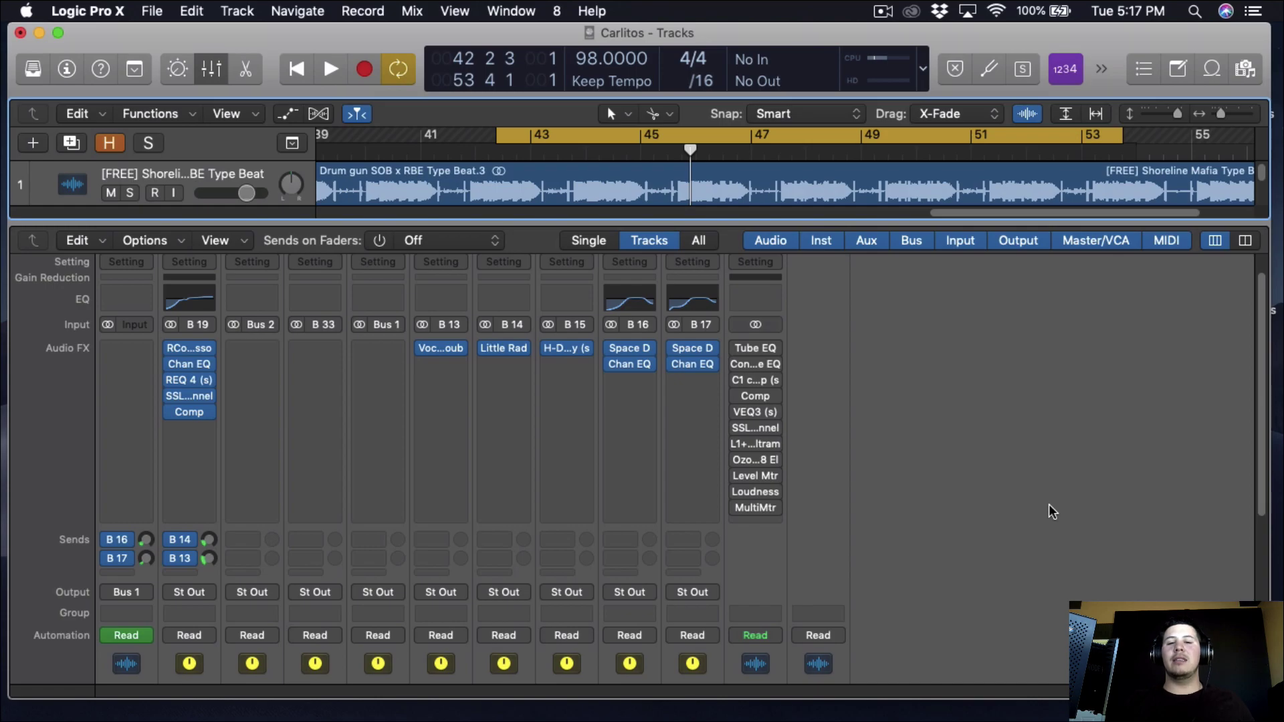
# Insert a stereo Pitch Correction below the compressor on the vocal stack
pyautogui.click(187, 434)
pyautogui.moveTo(206, 685)
pyautogui.moveTo(378, 685)
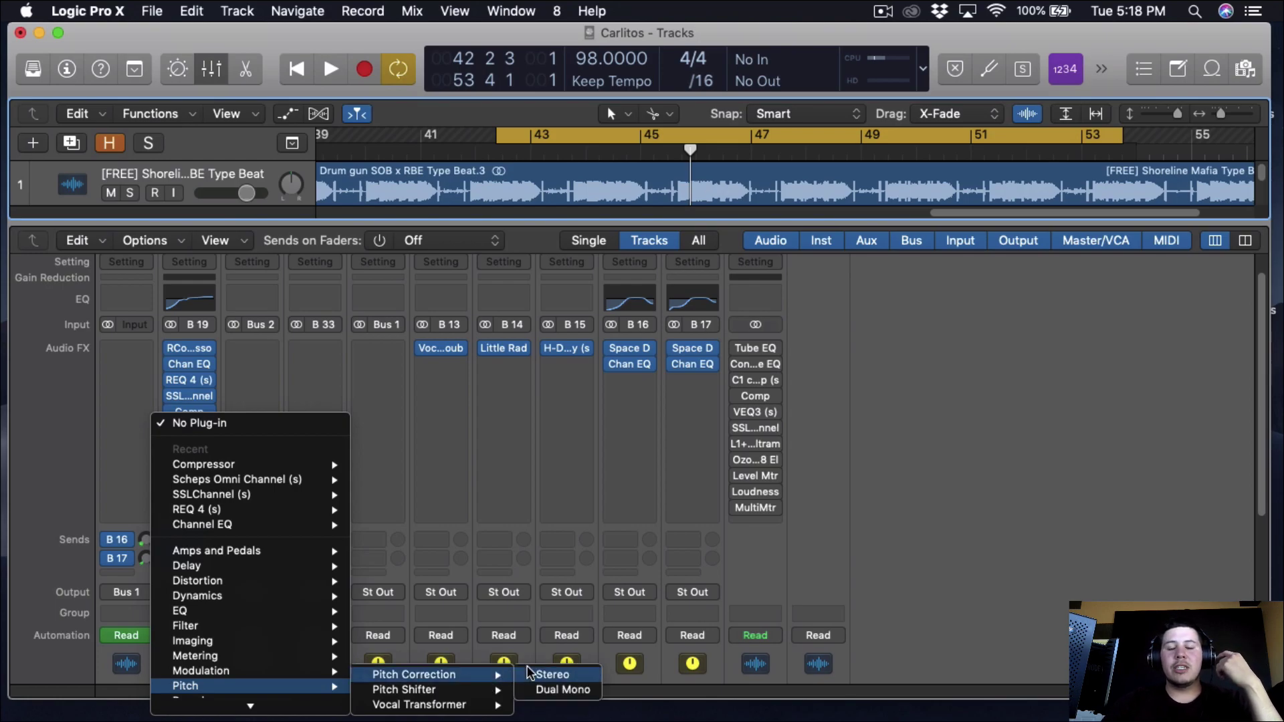
pyautogui.click(552, 674)
# Set Pitch Correction to the natural min scale with D# as the root
pyautogui.click(535, 326)
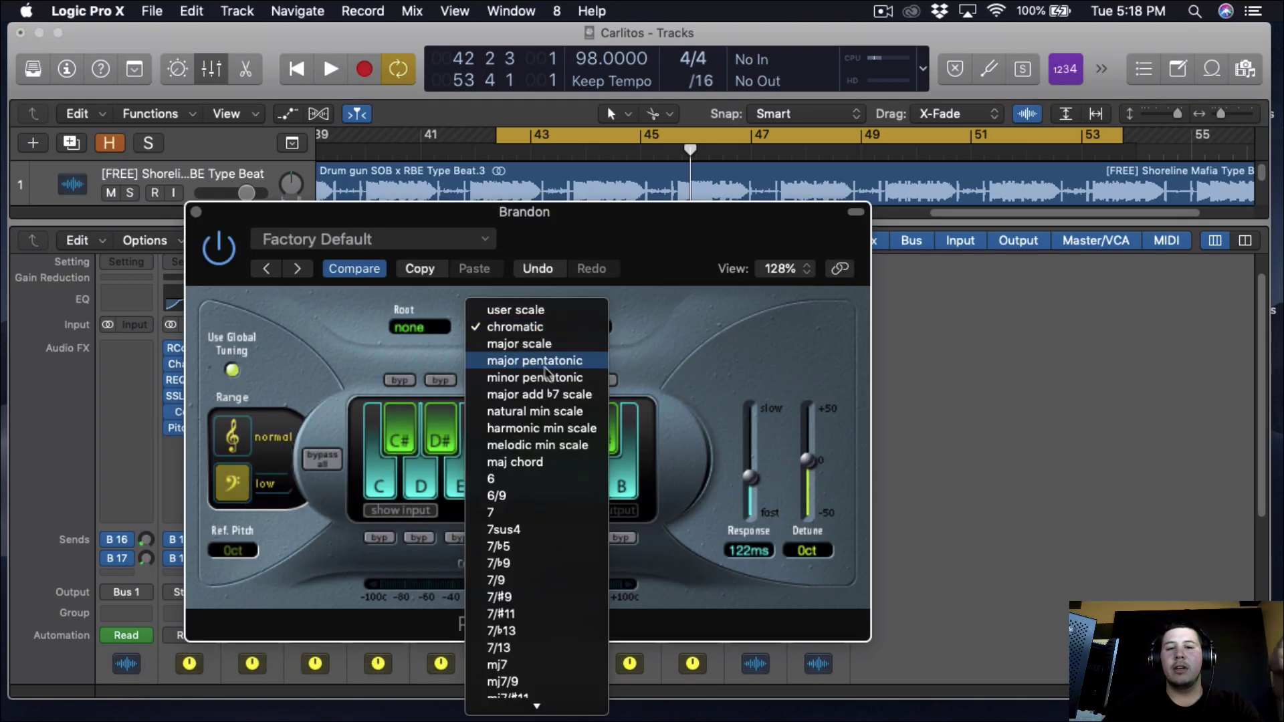
pyautogui.click(535, 411)
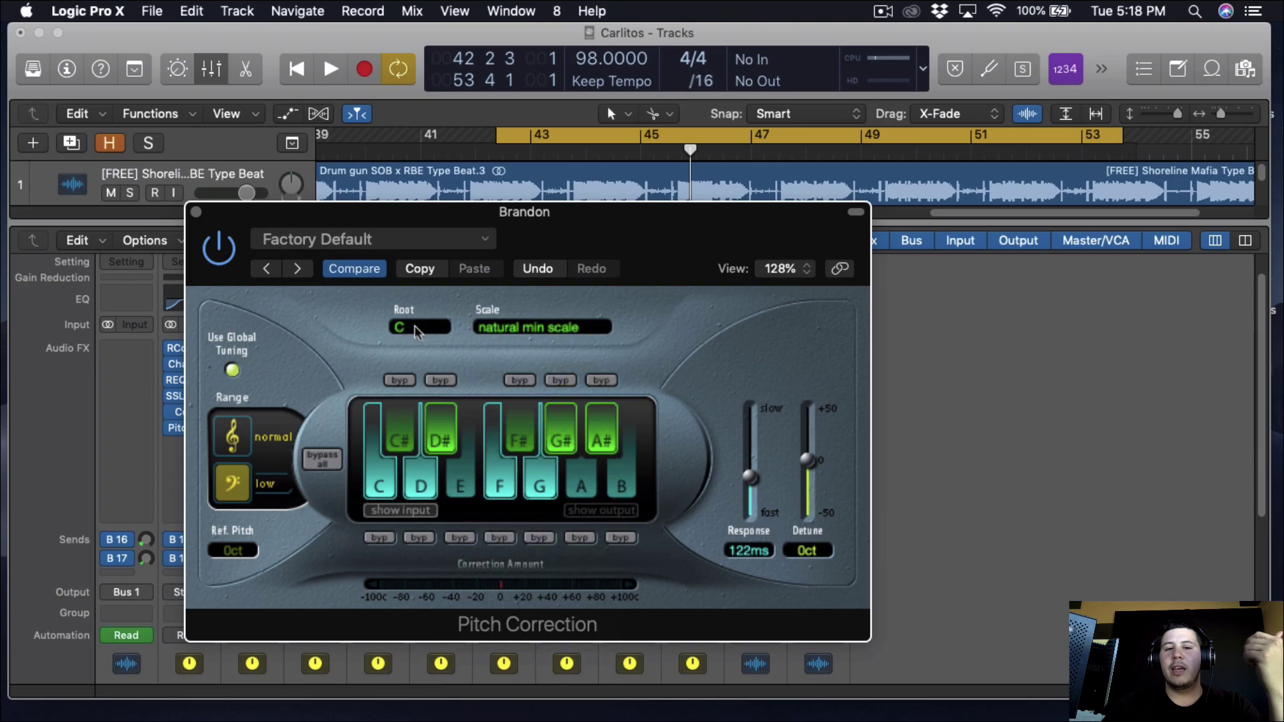
pyautogui.click(414, 329)
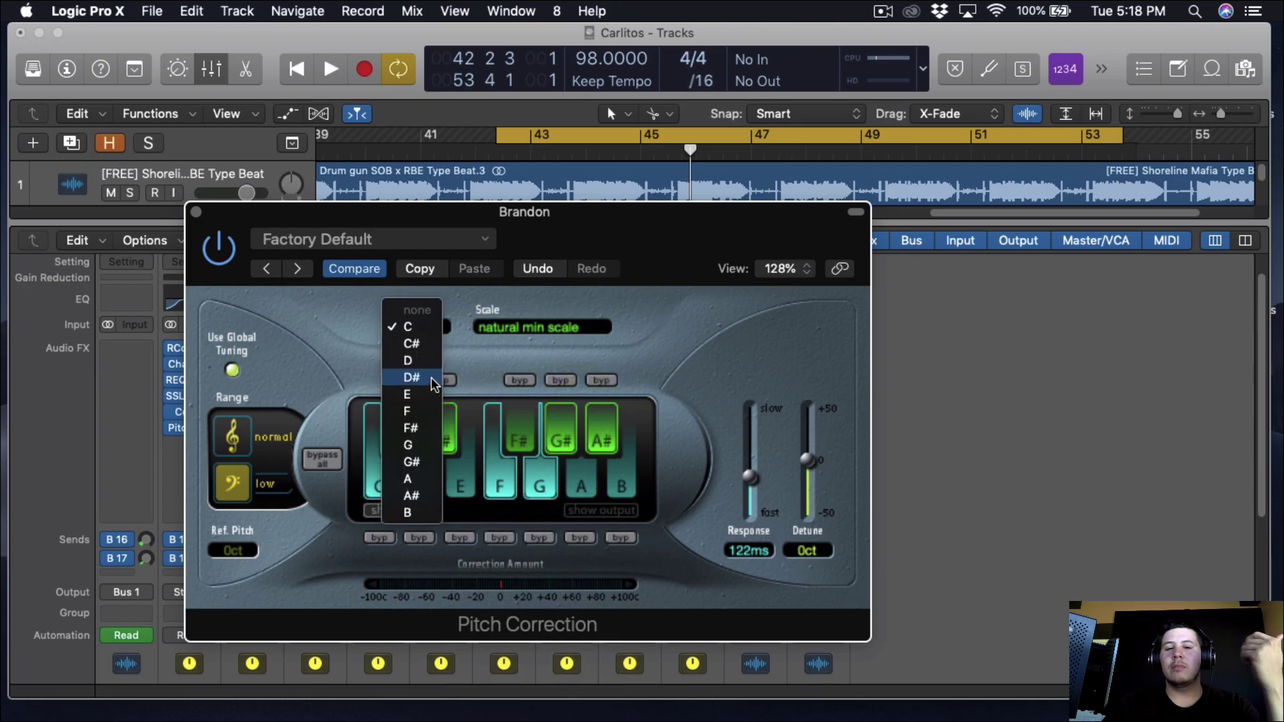
pyautogui.click(431, 377)
# Adjust the pitch correction response to about 102 ms during playback and close the plug-in window
pyautogui.moveTo(750, 476); pyautogui.dragTo(756, 490)
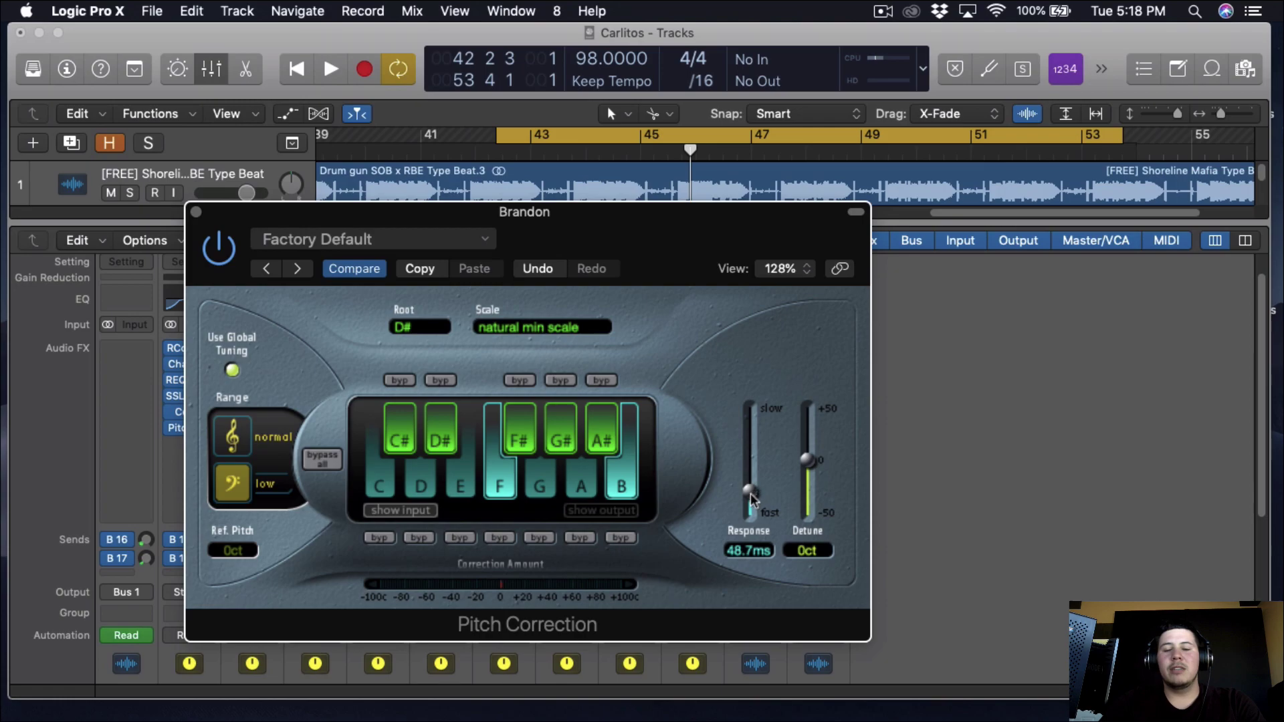
pyautogui.press('space')
pyautogui.moveTo(752, 498); pyautogui.dragTo(748, 496)
pyautogui.scroll(10, 748, 495)
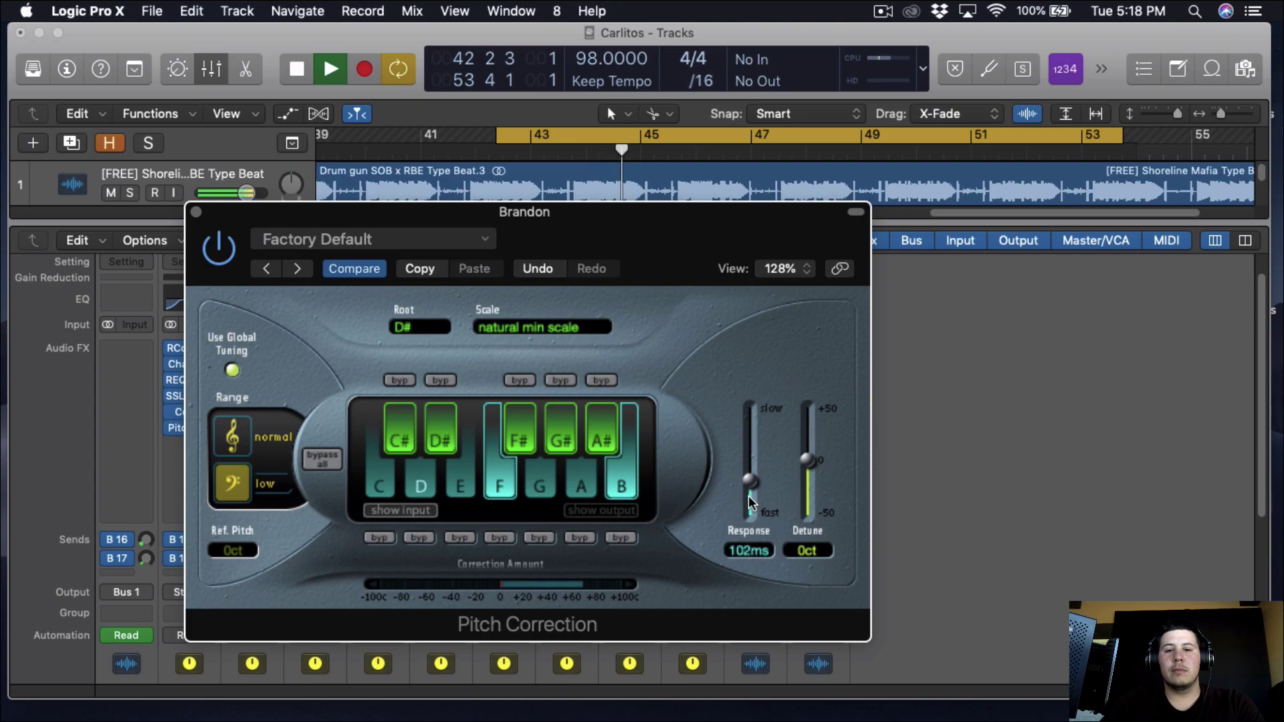
pyautogui.press('super+w')
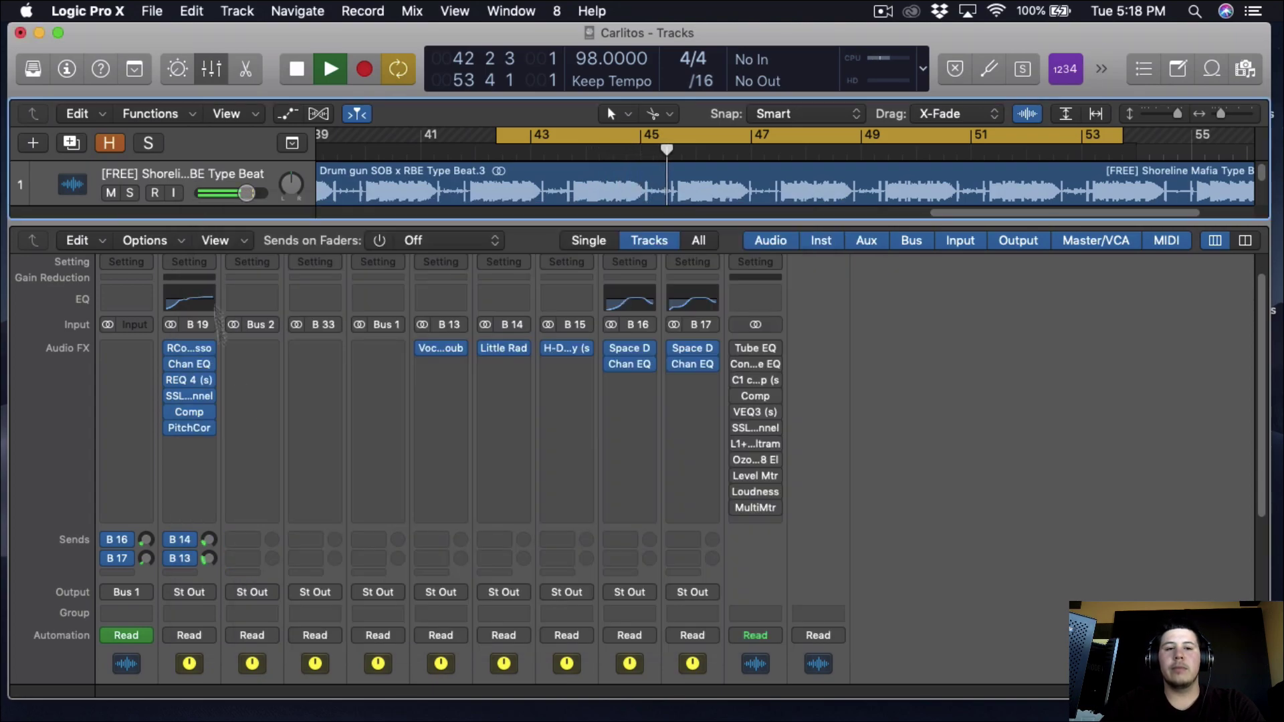
# Insert W.A.Production's Outlaw in stereo below Pitch Correction on the vocal stack
pyautogui.click(189, 444)
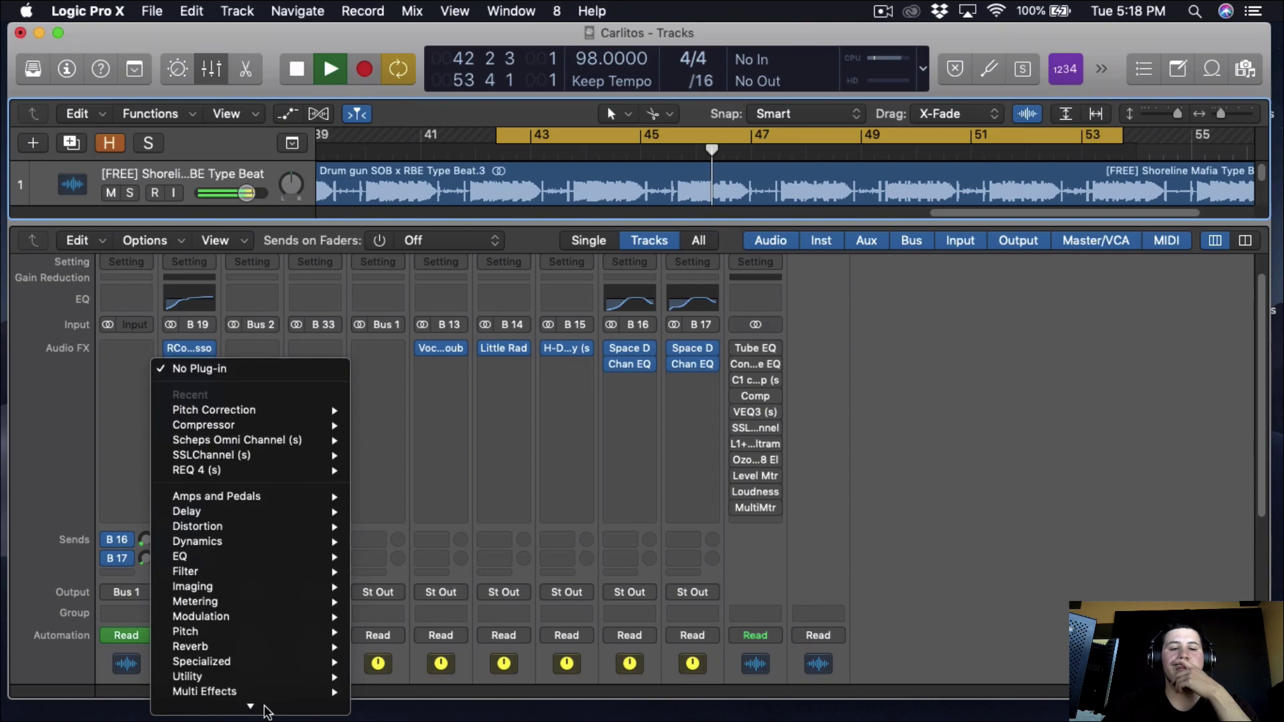
pyautogui.moveTo(334, 704)
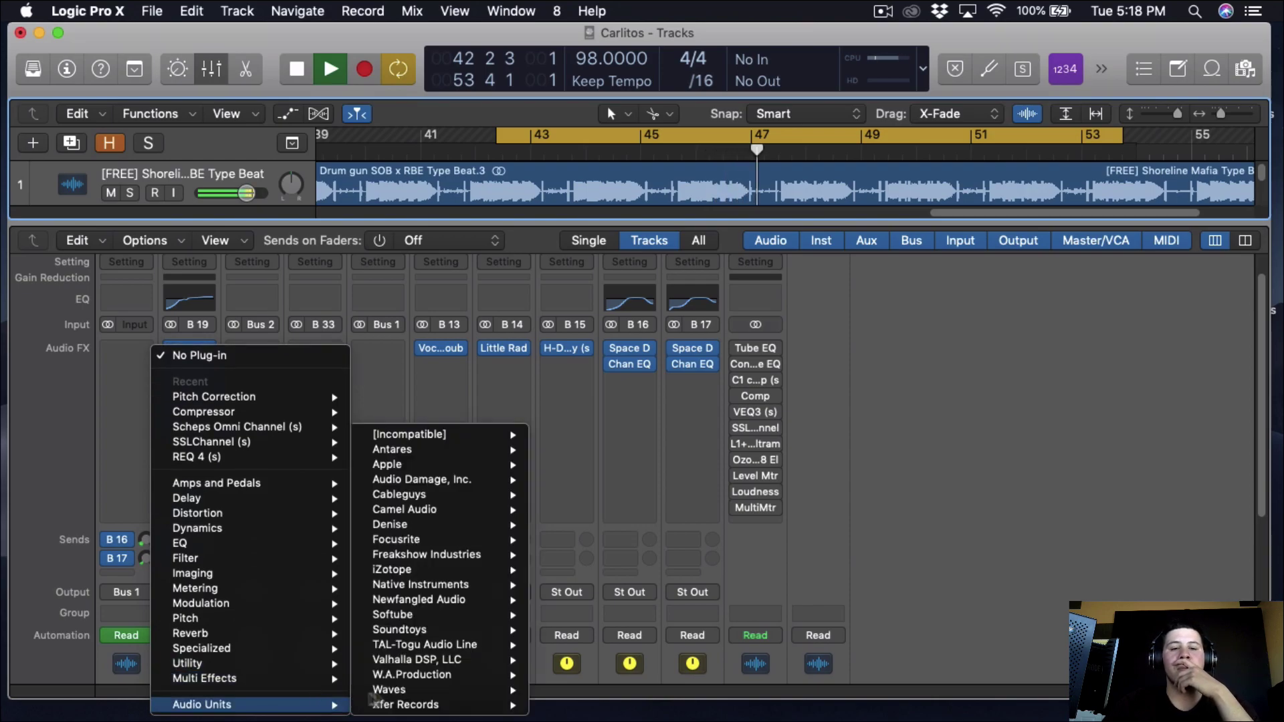
pyautogui.moveTo(422, 674)
pyautogui.moveTo(569, 674)
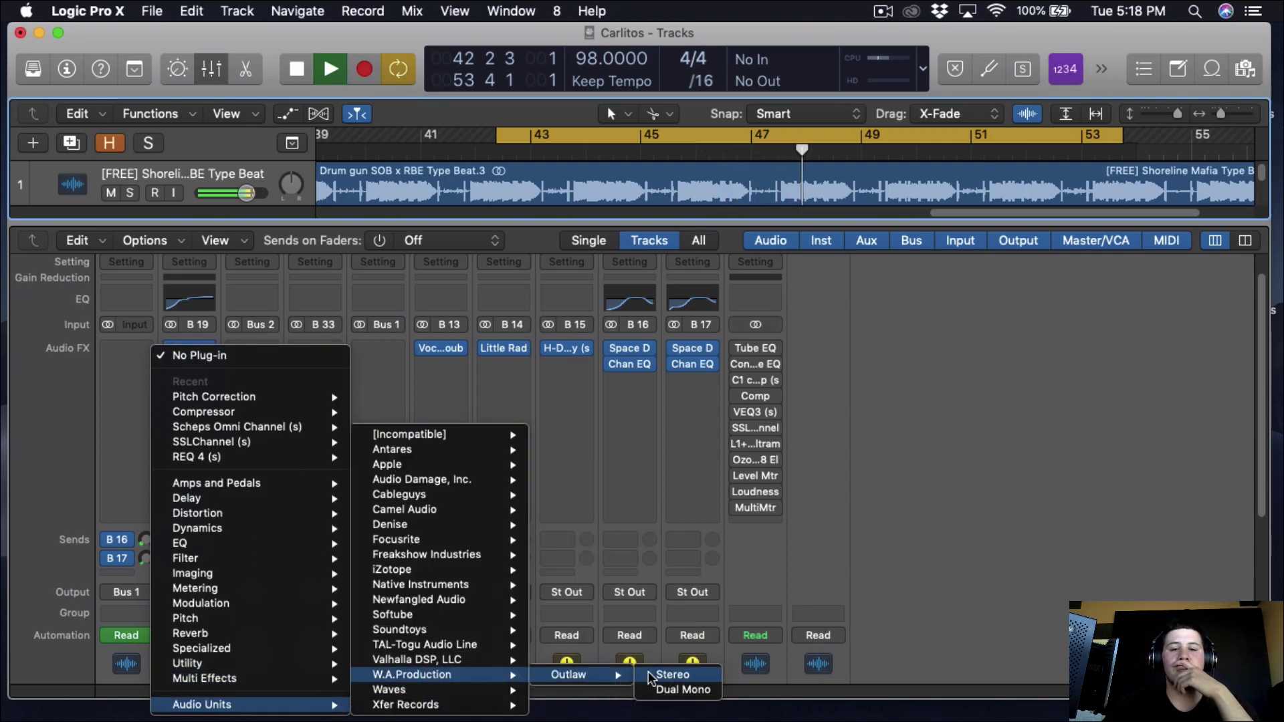
pyautogui.click(662, 674)
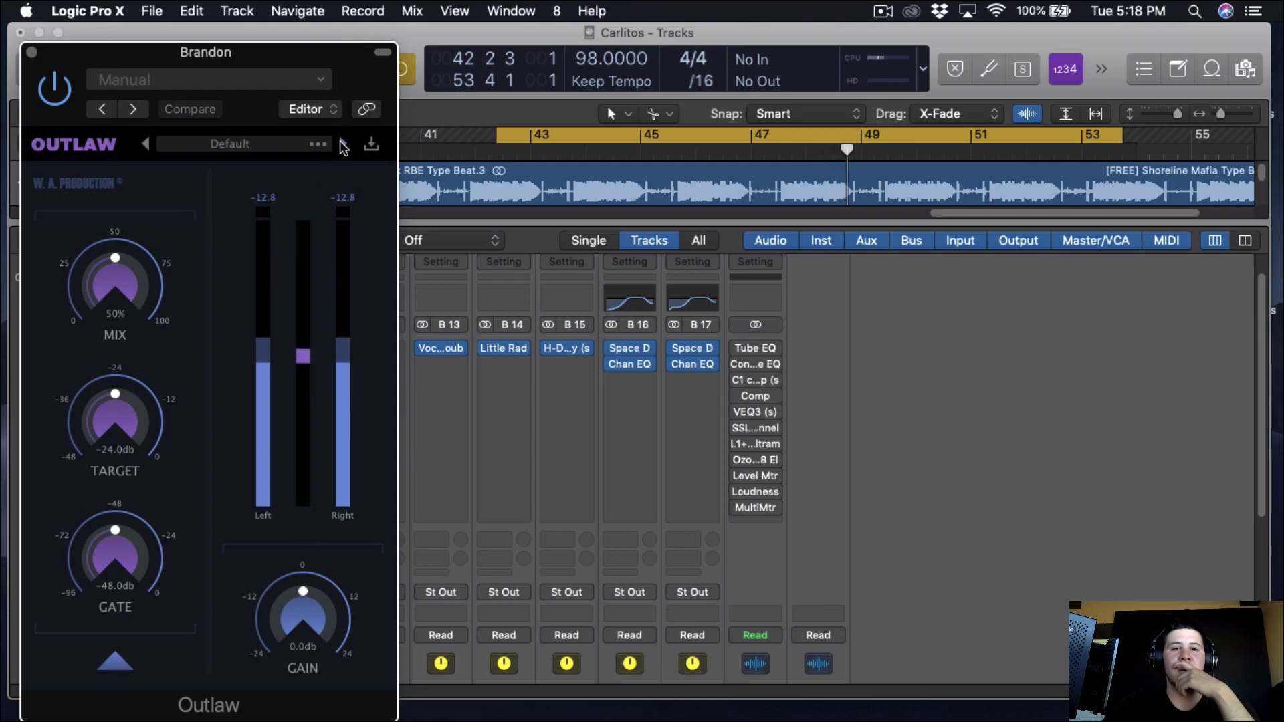
# Load Outlaw's preset Vox 01 – loose, raise its mix to 100% and close its window
pyautogui.click(343, 146)
pyautogui.click(343, 145)
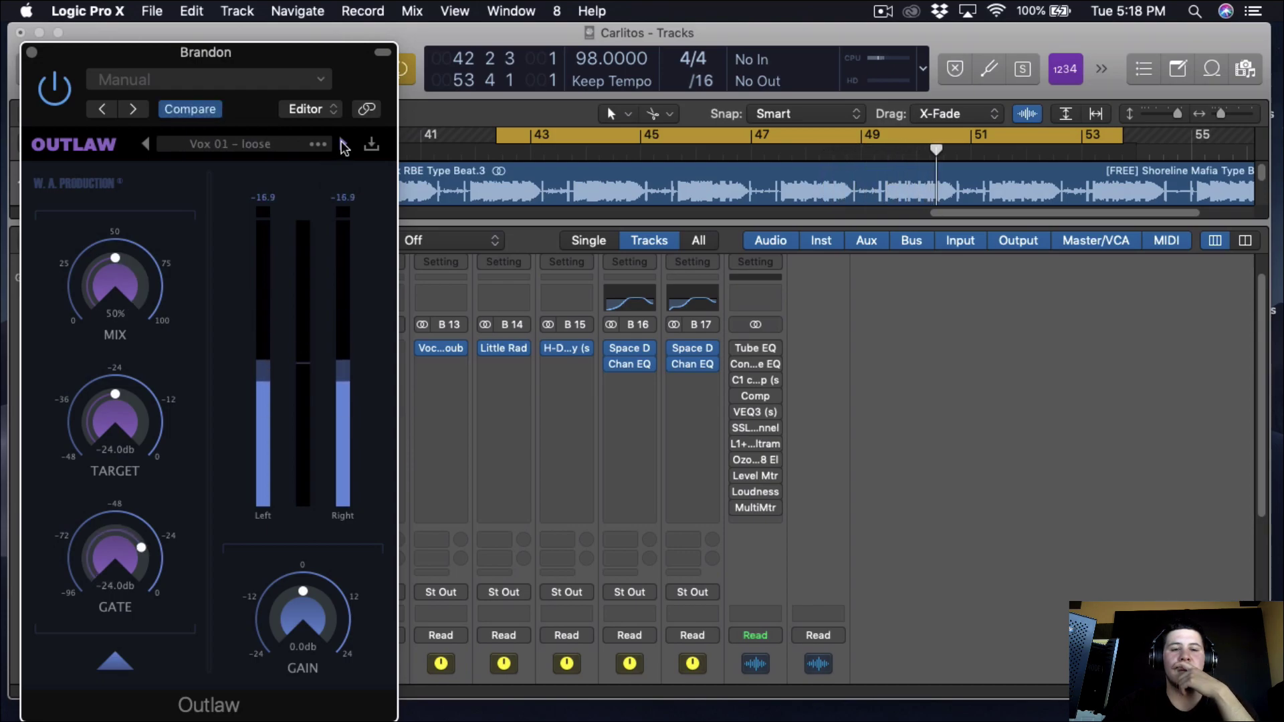
pyautogui.moveTo(267, 52); pyautogui.dragTo(416, 33)
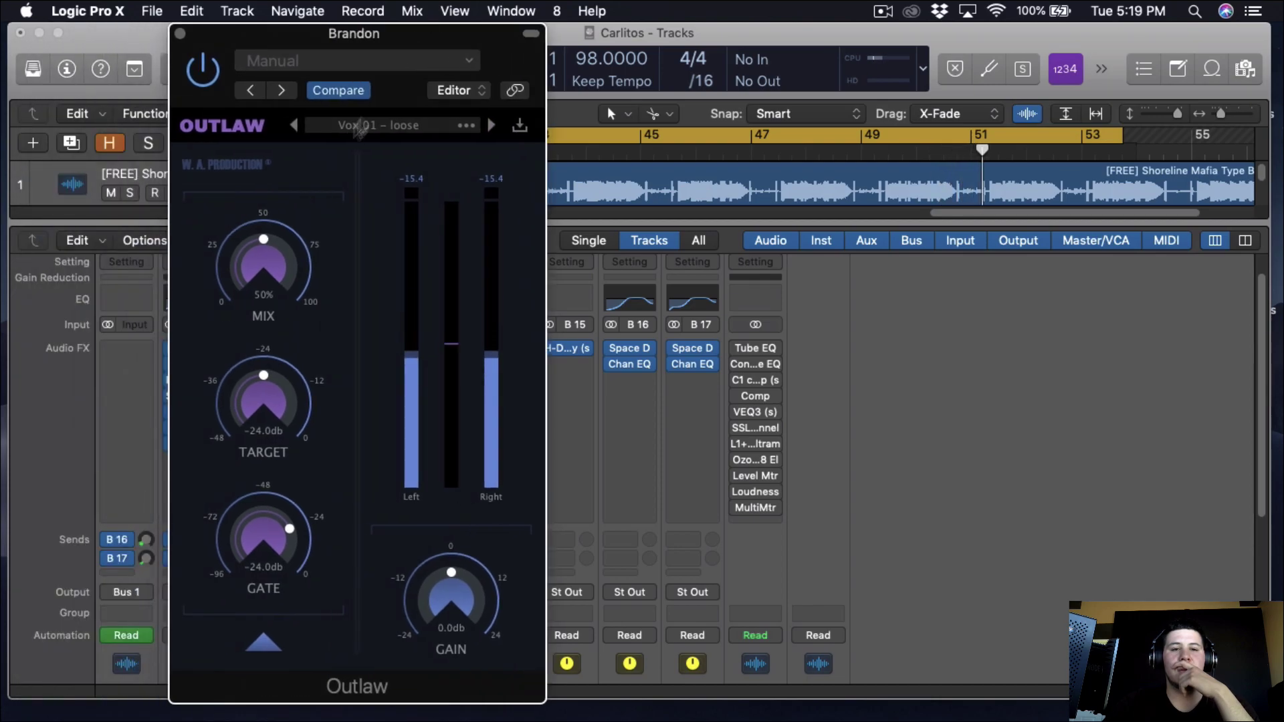
pyautogui.moveTo(287, 231); pyautogui.dragTo(288, 194)
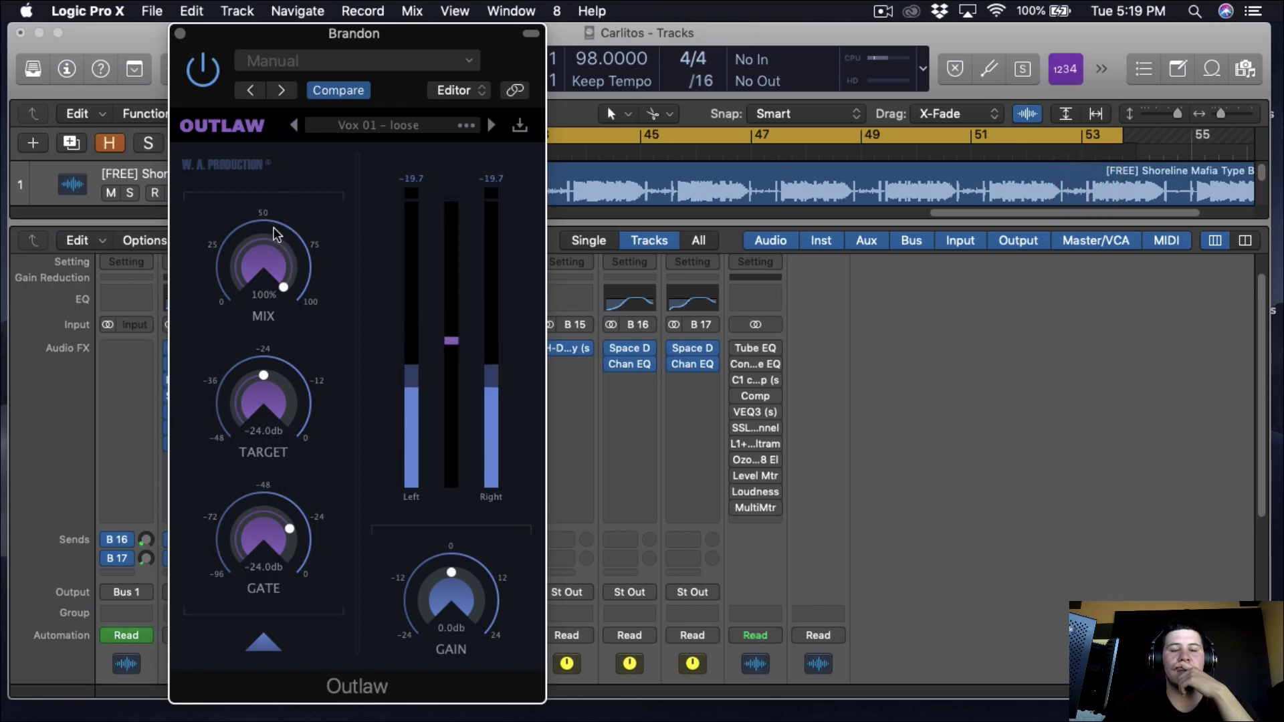
pyautogui.moveTo(397, 34); pyautogui.dragTo(609, 10)
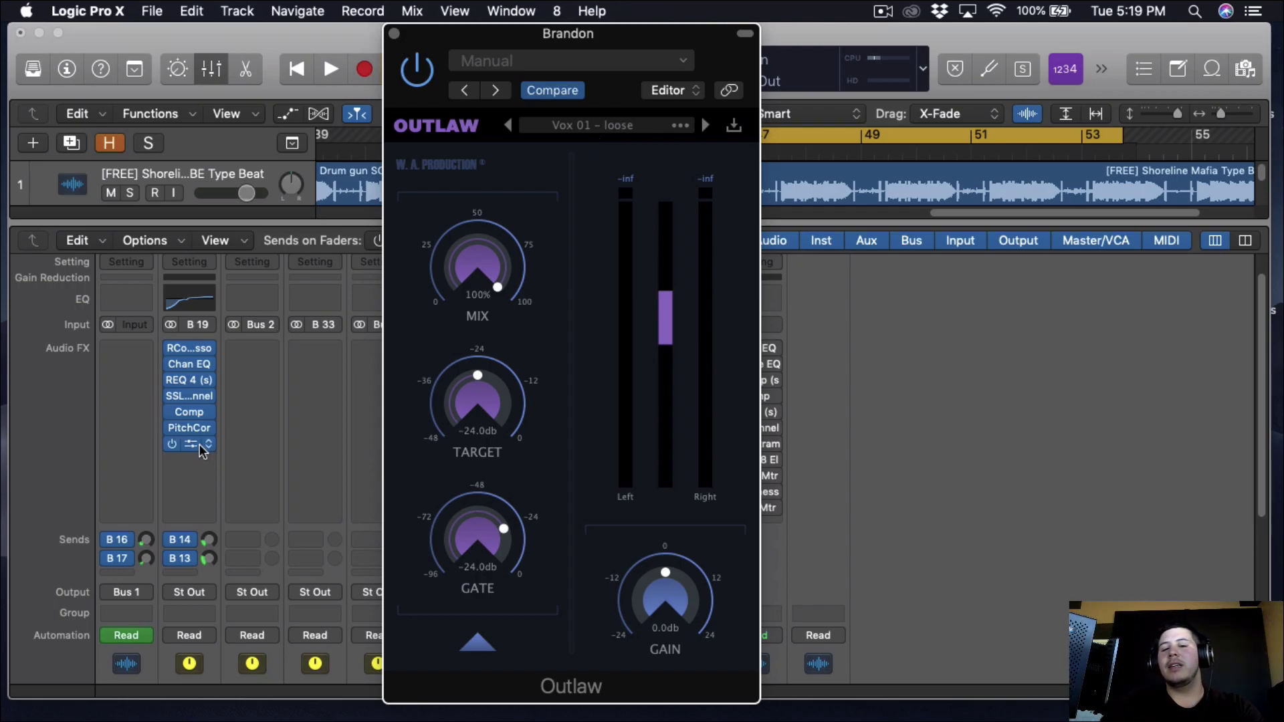
pyautogui.click(393, 34)
# Insert the Waves Sibilance (s) de-esser below Outlaw on the vocal stack
pyautogui.click(186, 459)
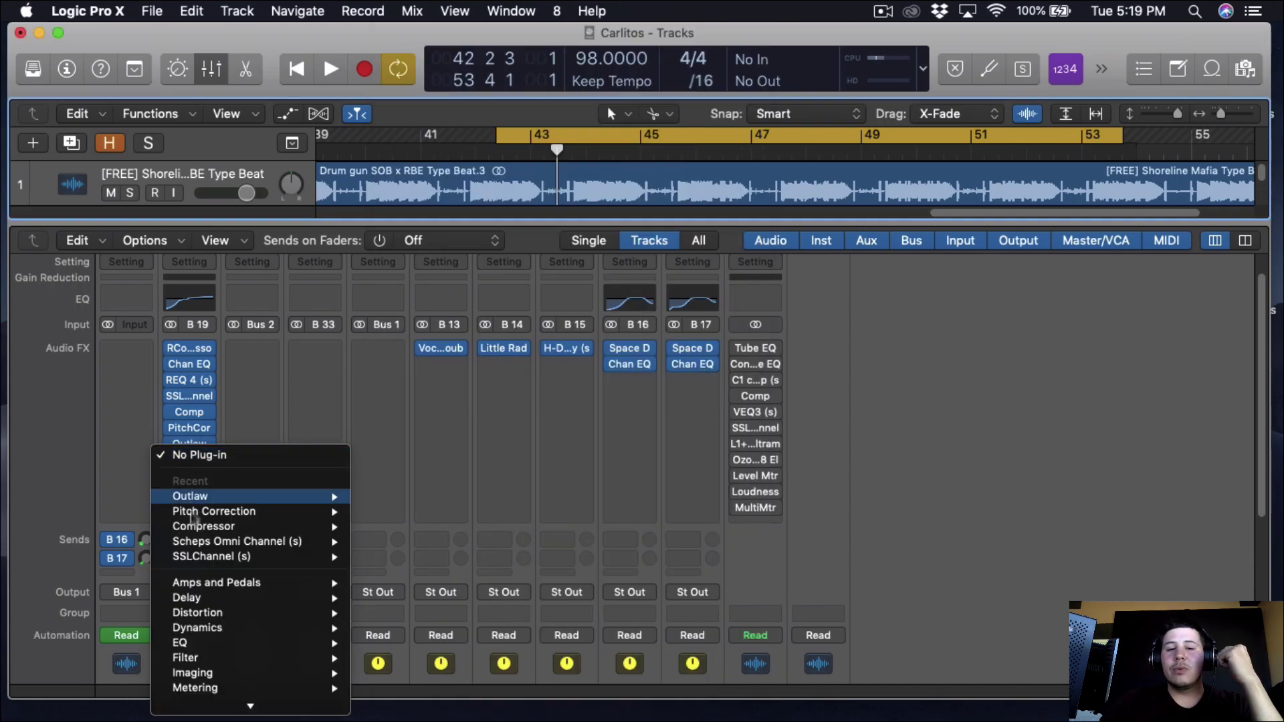
pyautogui.moveTo(196, 531)
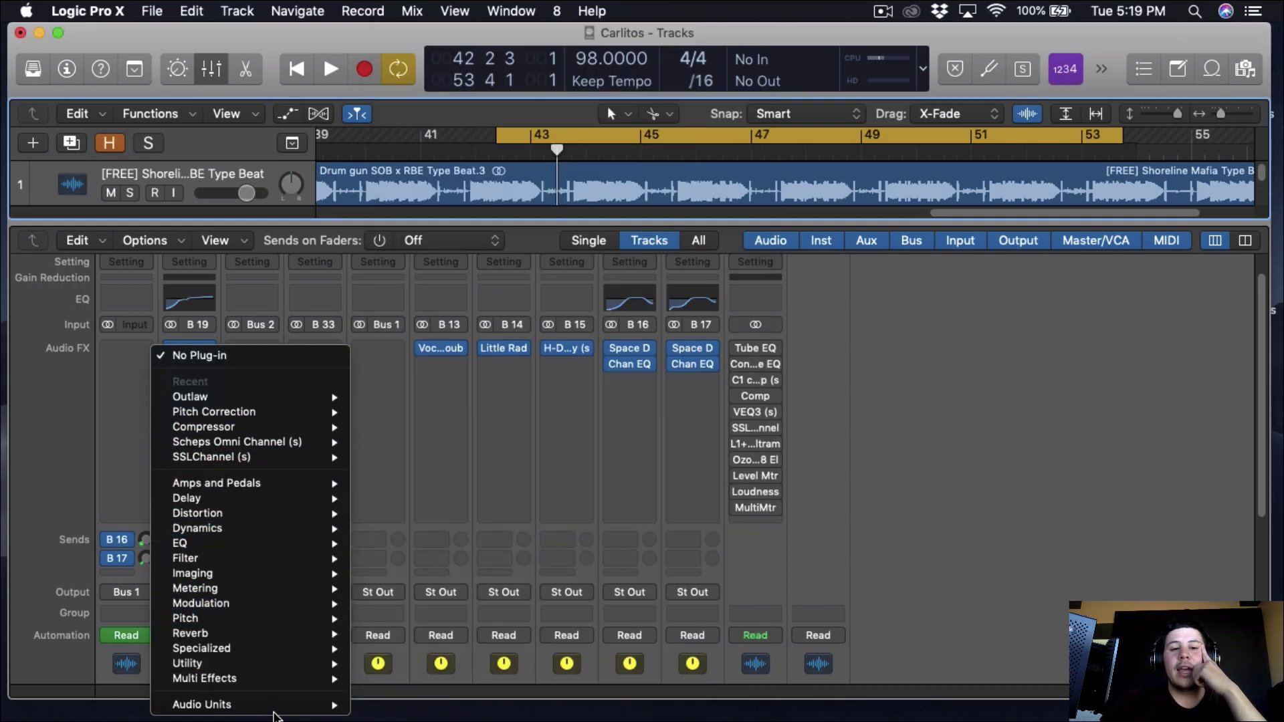
pyautogui.moveTo(302, 709)
pyautogui.moveTo(428, 689)
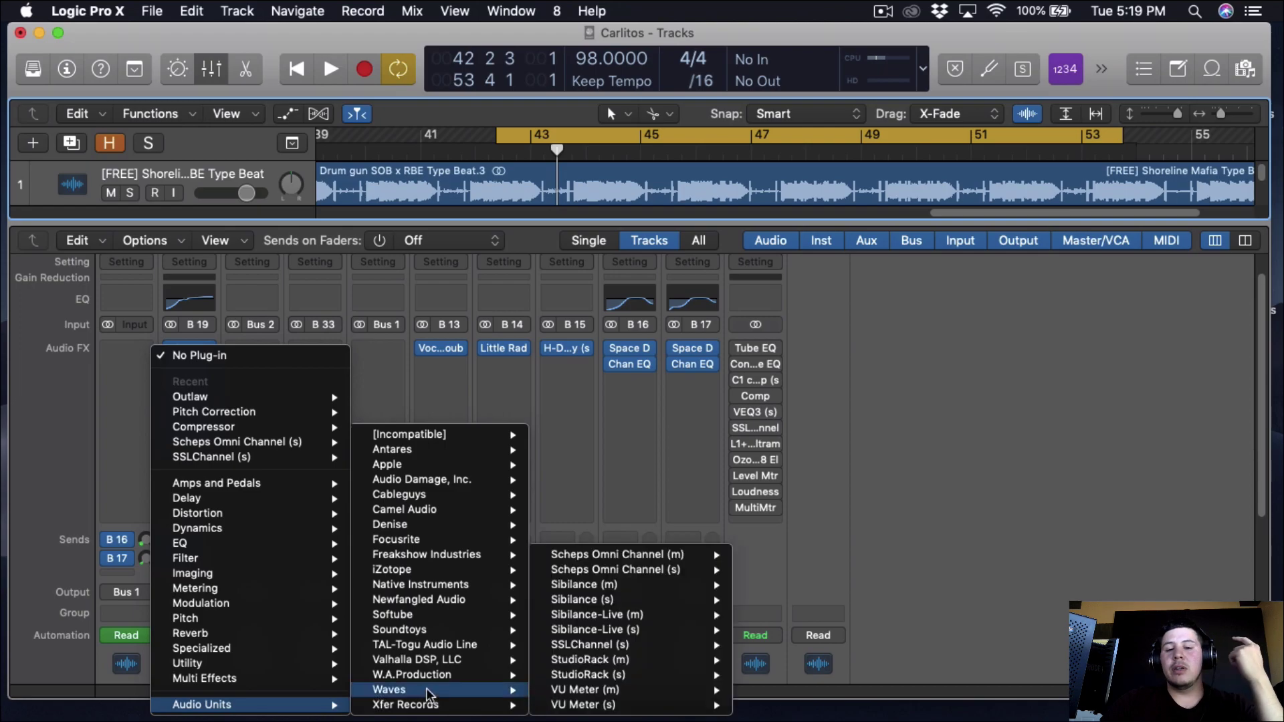
pyautogui.click(634, 600)
# Set Sibilance's threshold to -19.2, range to -19.7 dB, mode to 56 and detection to 55
pyautogui.moveTo(512, 476); pyautogui.dragTo(538, 478)
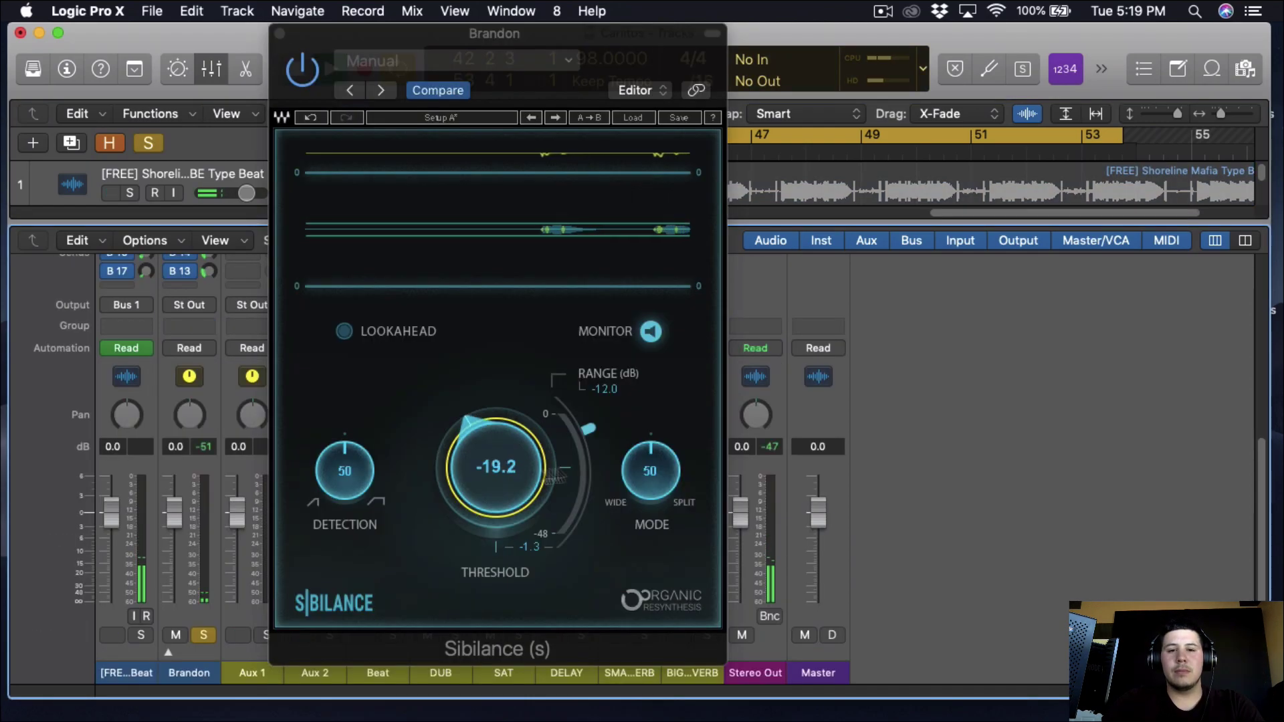
pyautogui.click(599, 467)
pyautogui.moveTo(649, 476); pyautogui.dragTo(649, 468)
pyautogui.moveTo(366, 477); pyautogui.dragTo(366, 468)
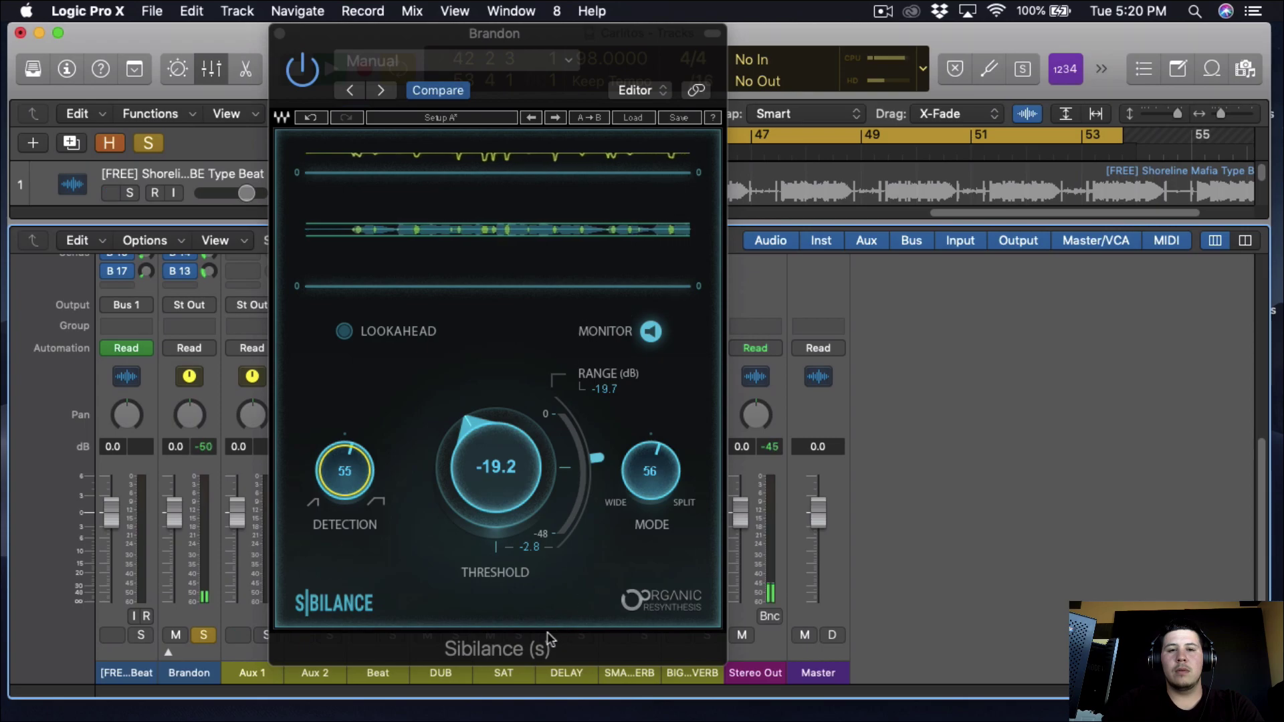
# Lower the Sibilance threshold to -20.2 and fine-tune it further during playback
pyautogui.click(506, 496)
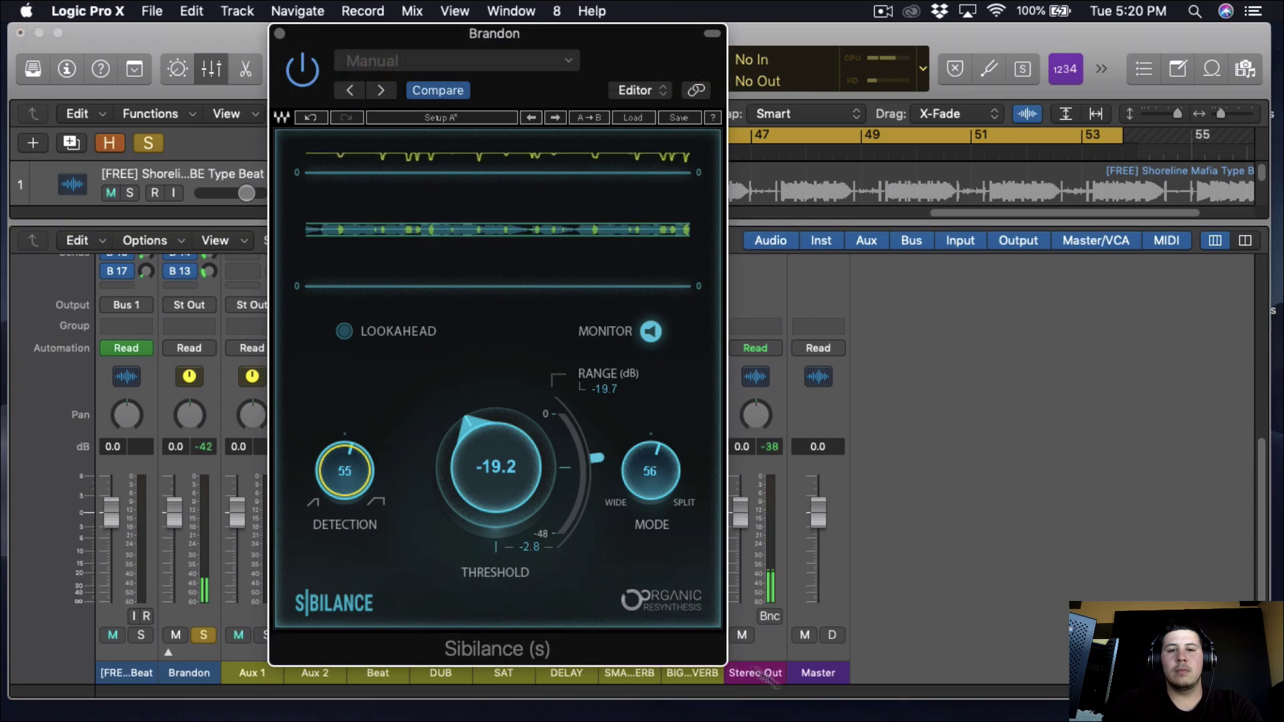
pyautogui.scroll(1, 503, 490)
pyautogui.scroll(-5, 504, 490)
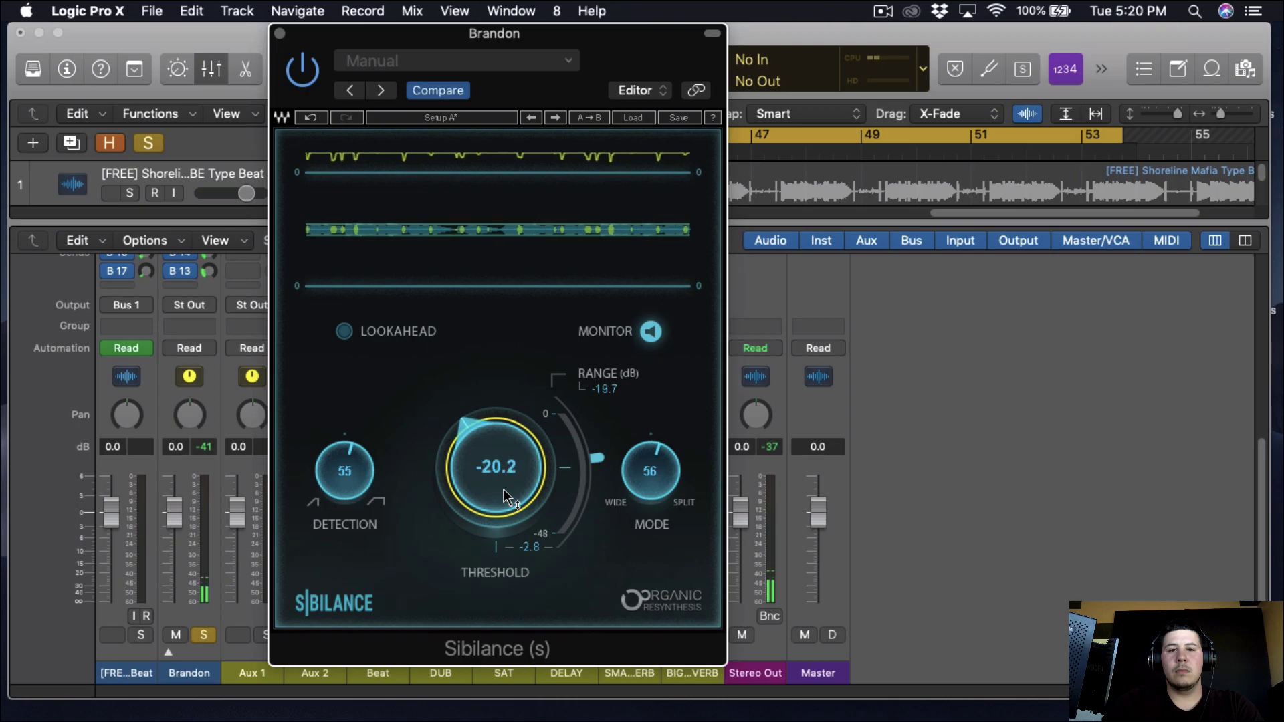
pyautogui.moveTo(505, 496); pyautogui.dragTo(513, 469)
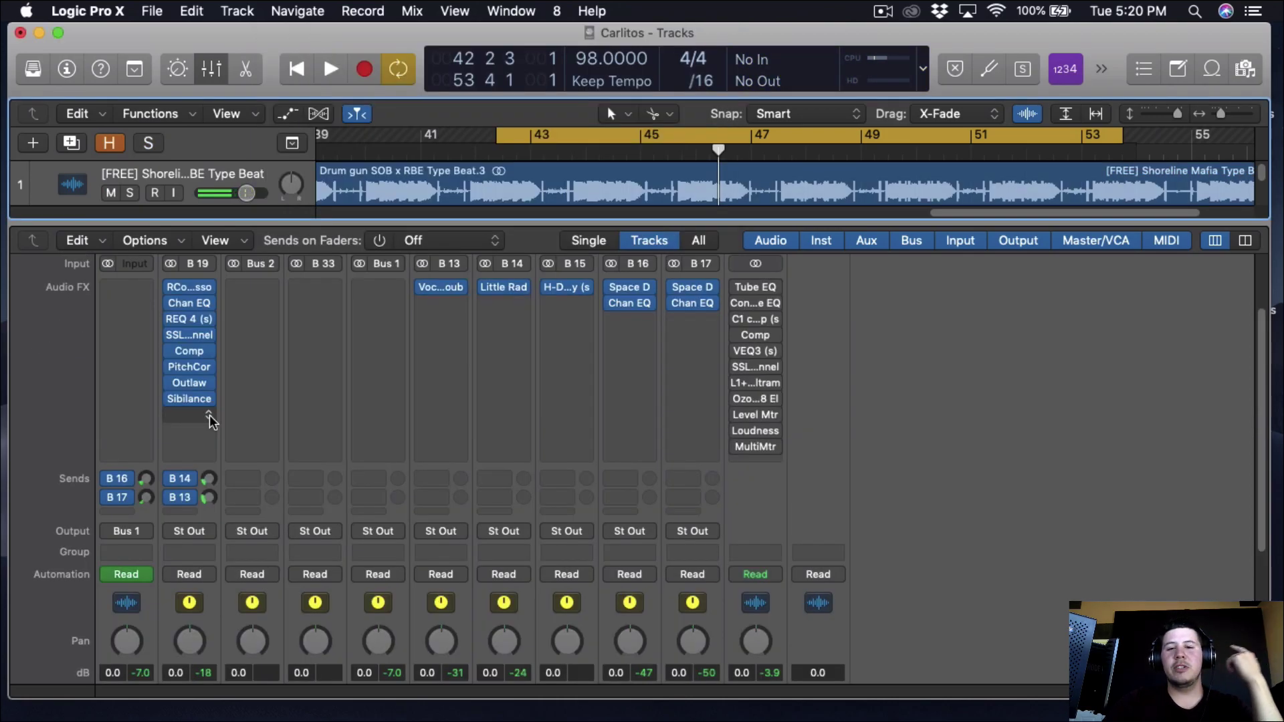
# Insert the Waves S1 Imager (s) below Sibilance on the vocal stack and set its width to 1.13
pyautogui.click(210, 415)
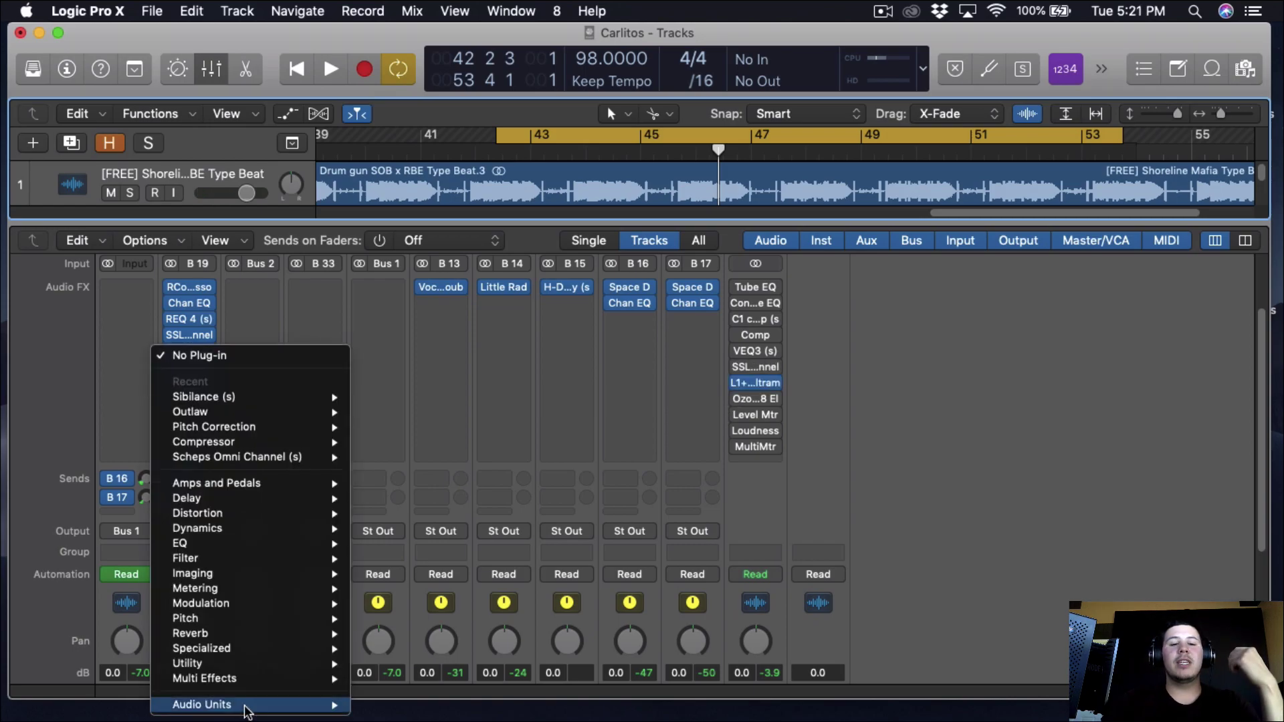
pyautogui.moveTo(243, 704)
pyautogui.moveTo(428, 434)
pyautogui.moveTo(567, 434)
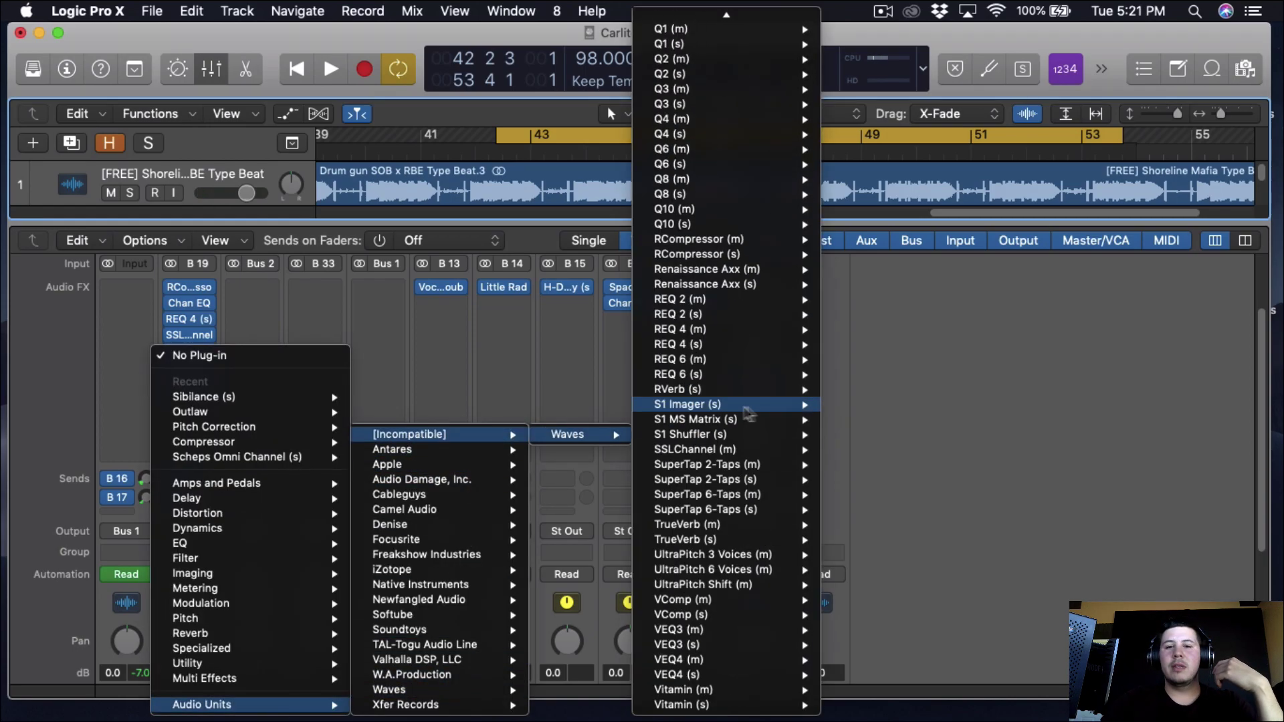
pyautogui.click(844, 405)
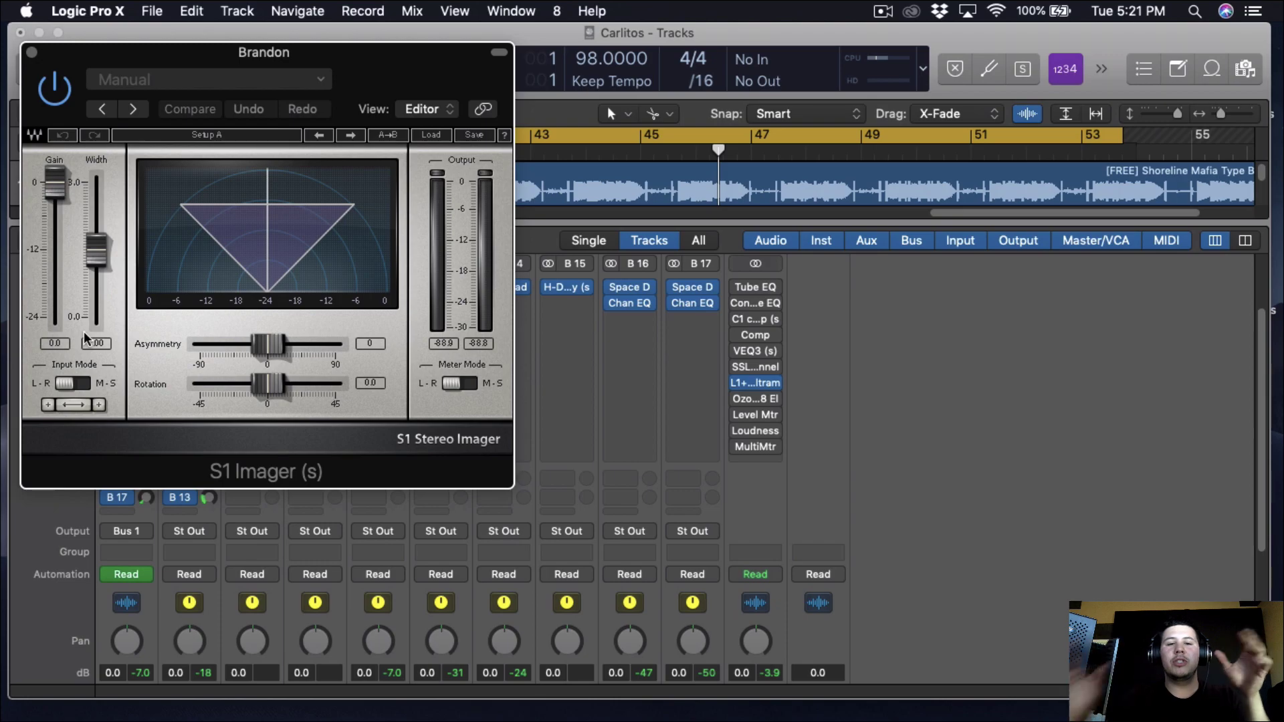
pyautogui.moveTo(107, 249); pyautogui.dragTo(107, 243)
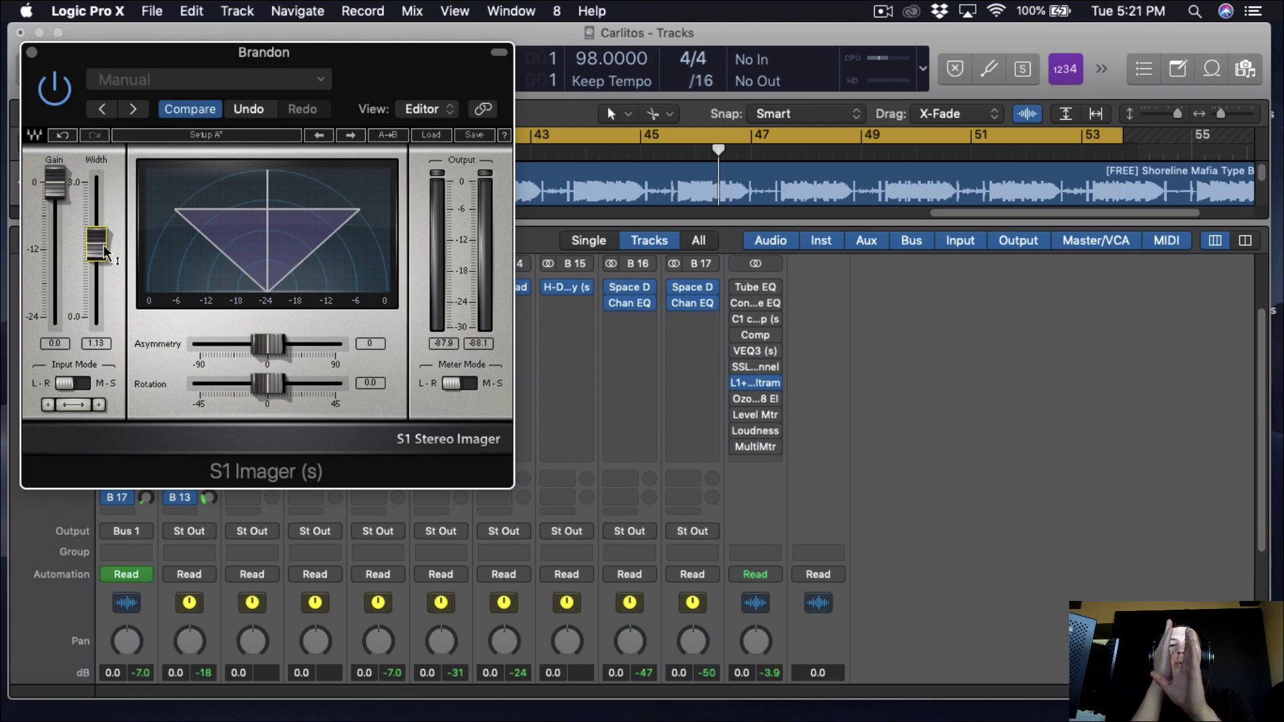
pyautogui.click(31, 52)
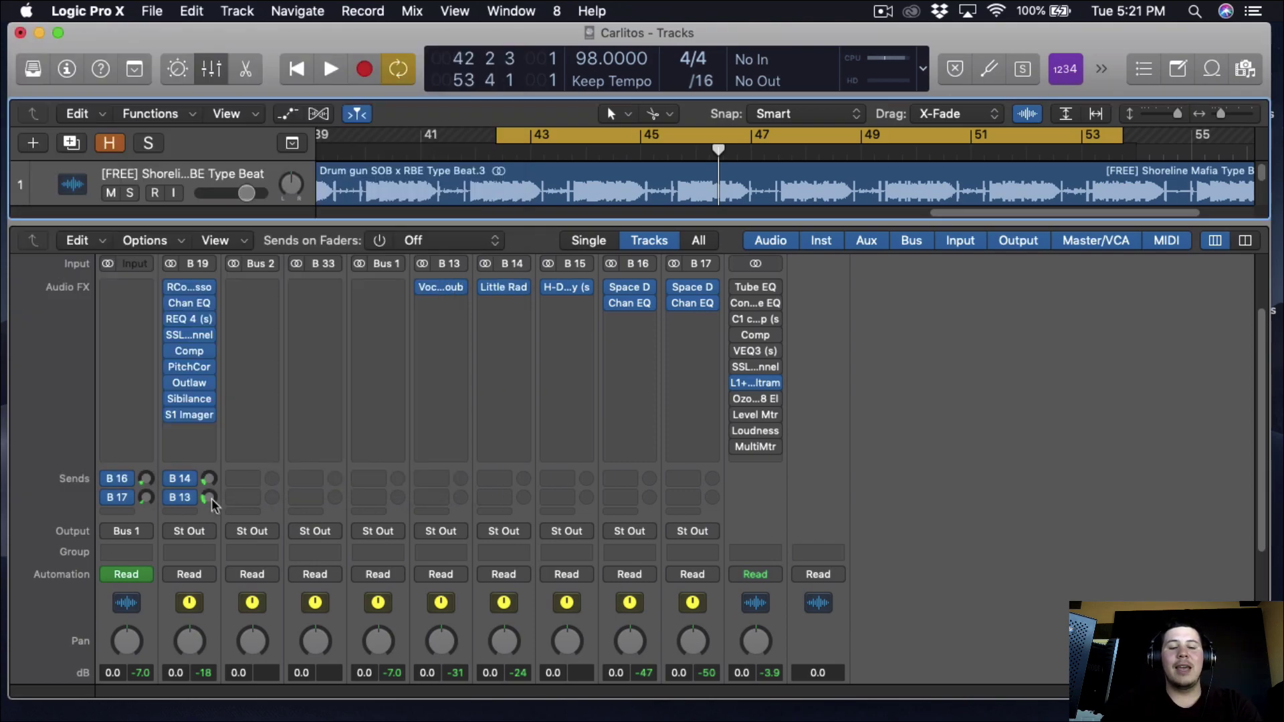
# Add a send from the vocal stack to Bus 15, the DELAY channel
pyautogui.click(190, 510)
pyautogui.moveTo(221, 623)
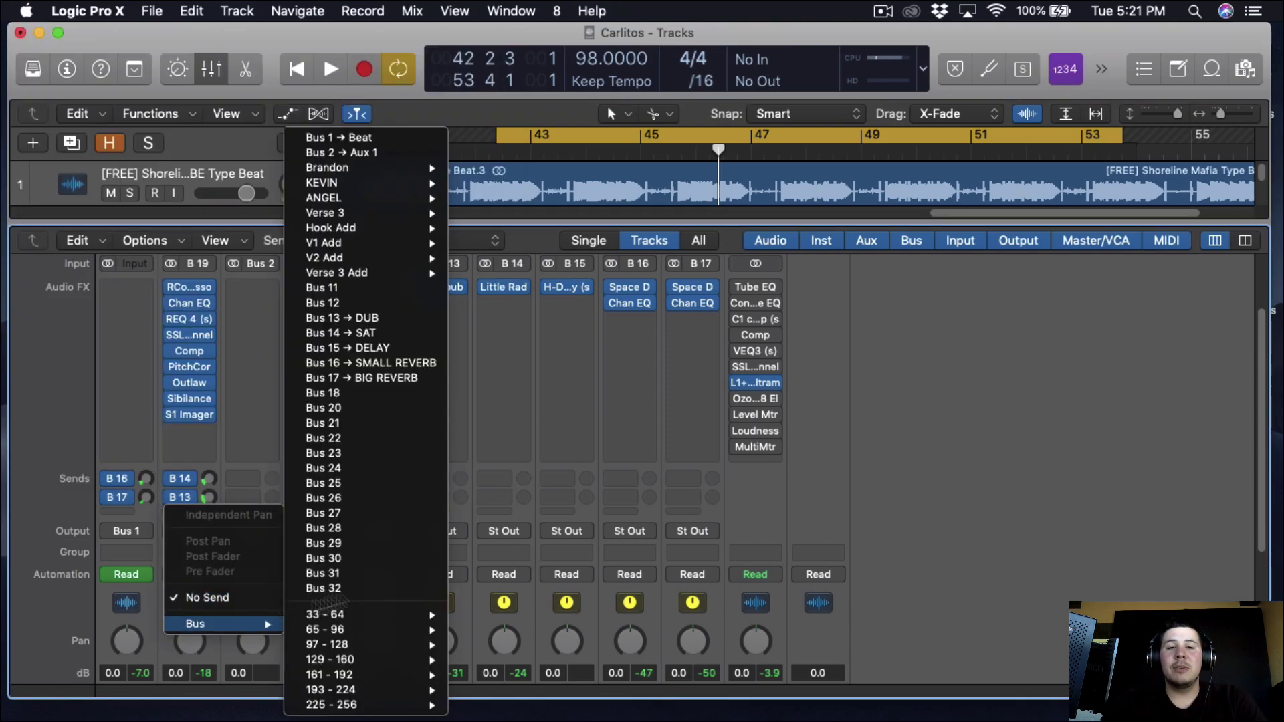
pyautogui.click(437, 350)
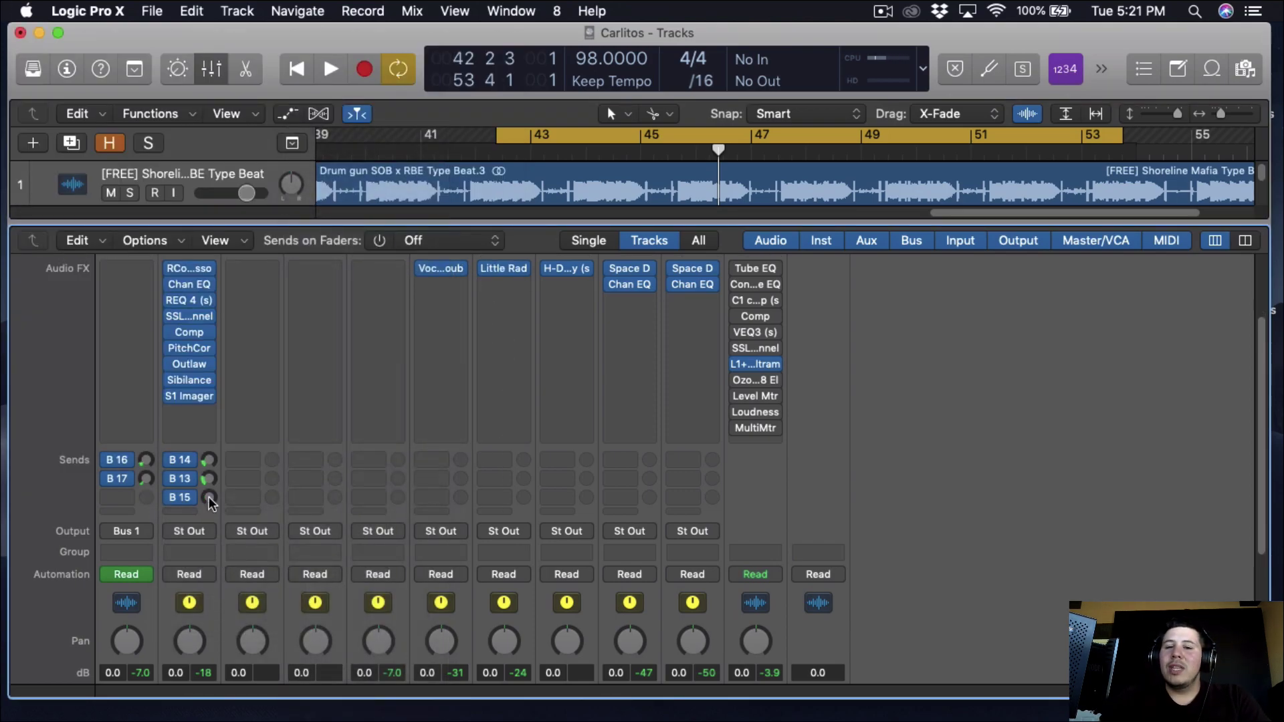
# Examine the H-Delay settings on the DELAY channel, including its delay time, feedback and filters
pyautogui.click(566, 268)
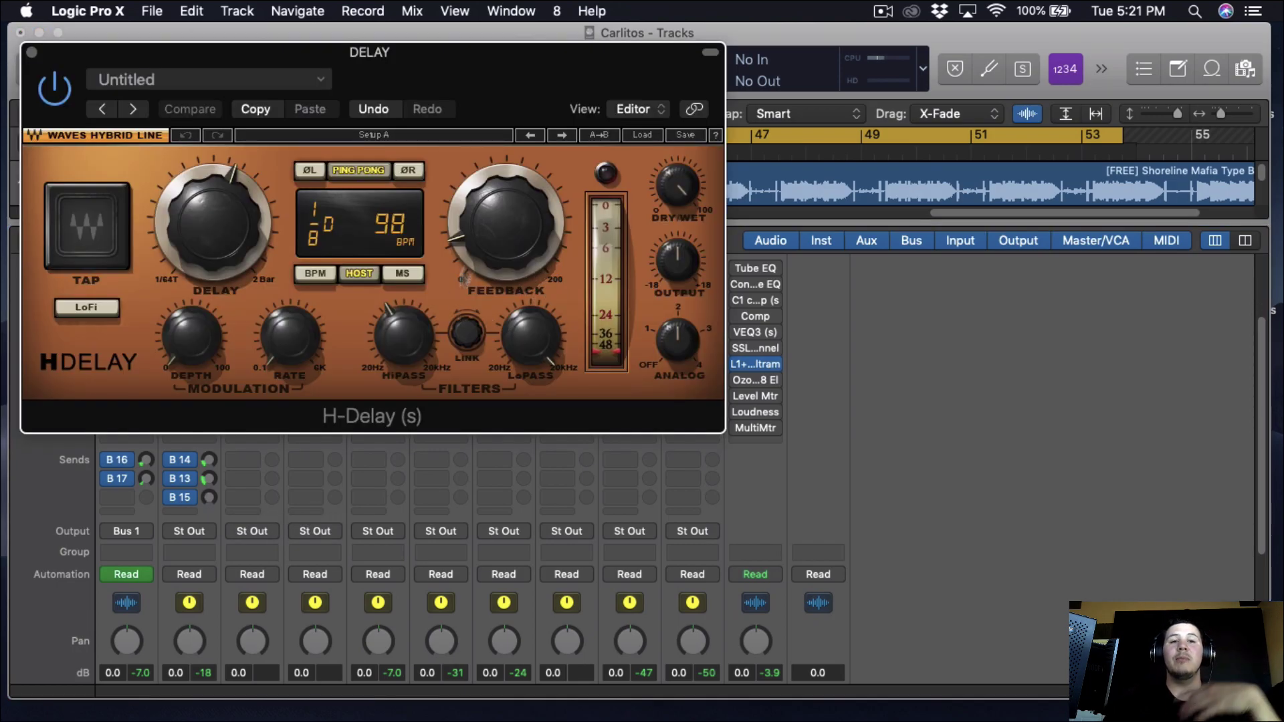
pyautogui.moveTo(498, 105); pyautogui.dragTo(635, 194)
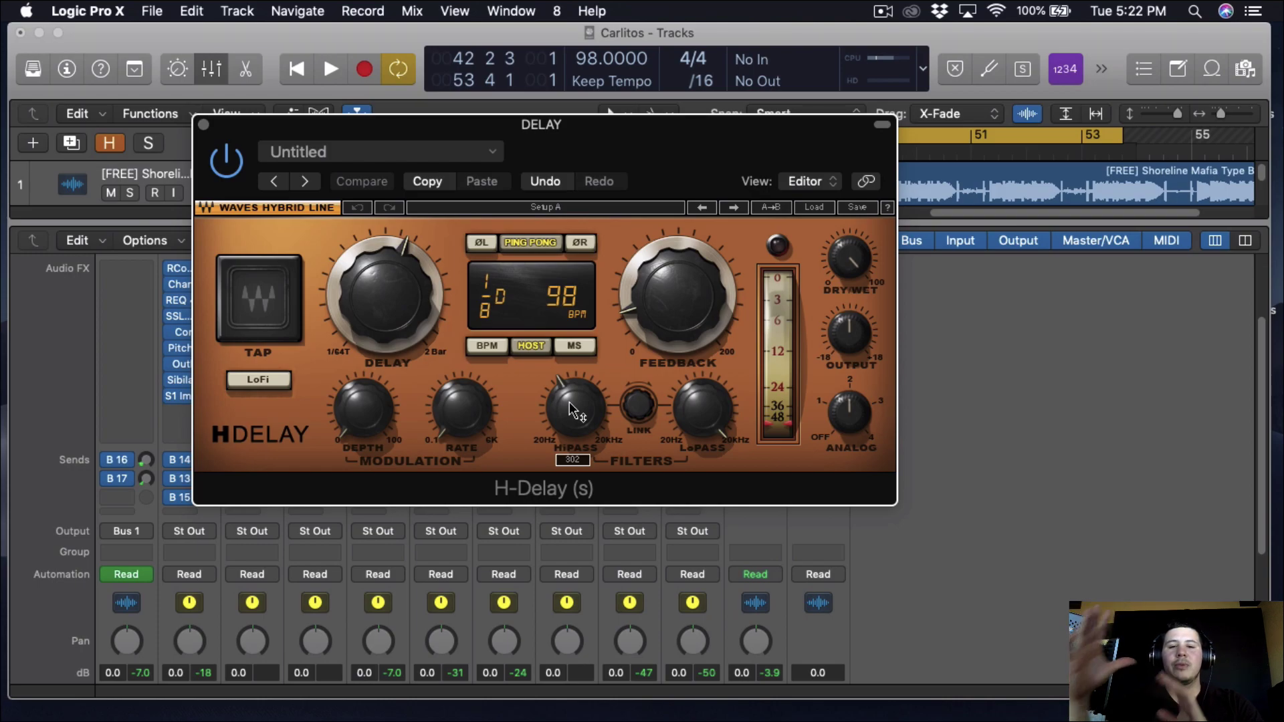
pyautogui.click(203, 123)
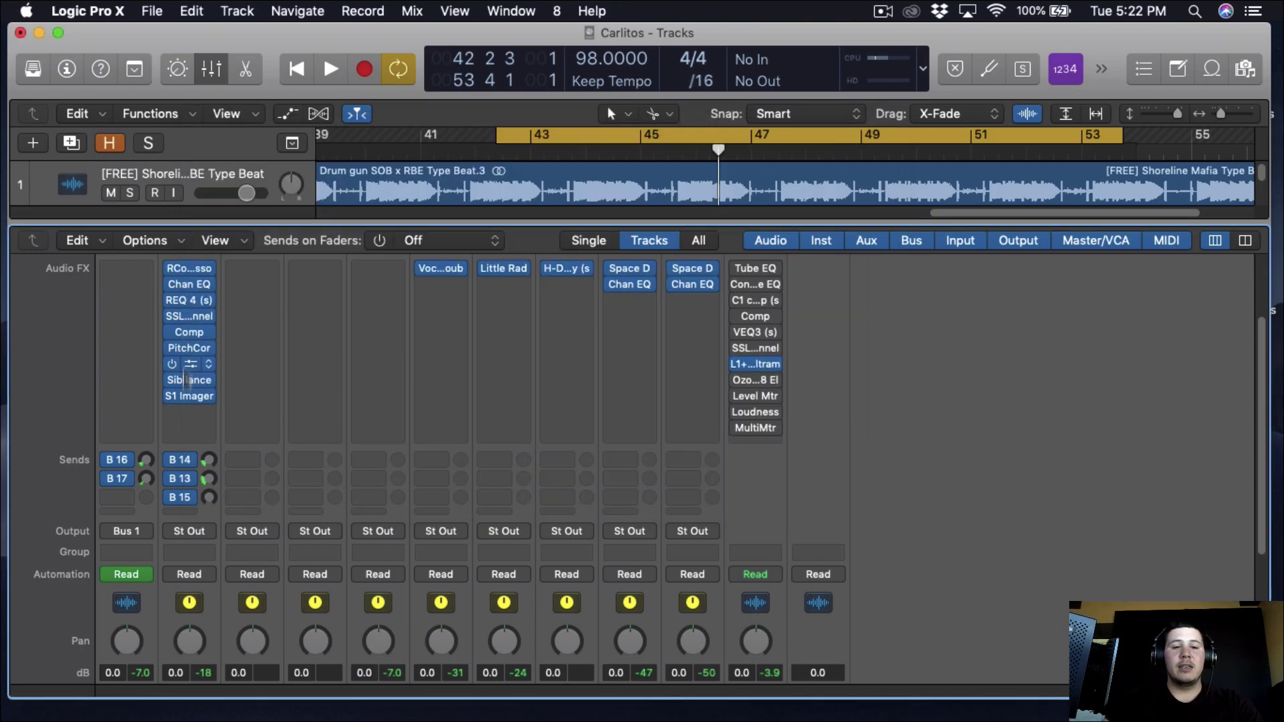
# Raise the vocal stack's Bus 15 send to -19.0 during playback
pyautogui.press('space')
pyautogui.moveTo(214, 499); pyautogui.dragTo(226, 463)
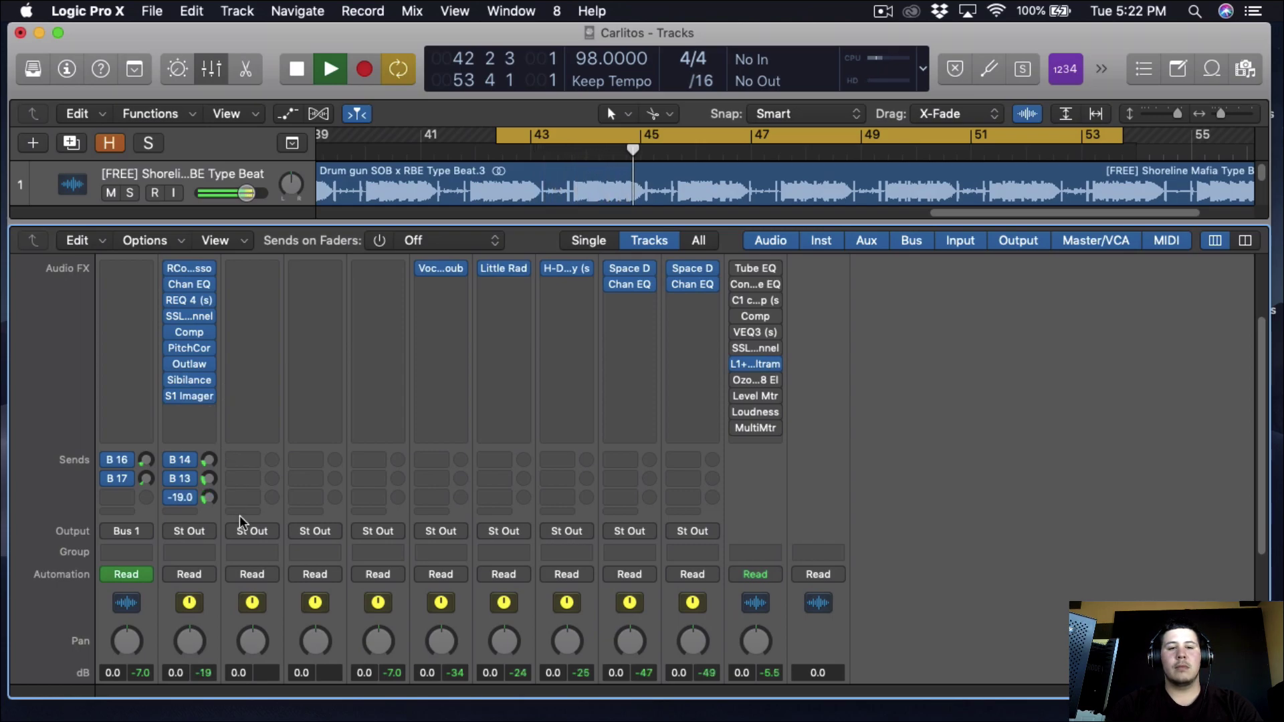
pyautogui.press('space')
# Add a send from the vocal stack to Bus 16, the SMALL REVERB channel
pyautogui.click(186, 513)
pyautogui.moveTo(216, 625)
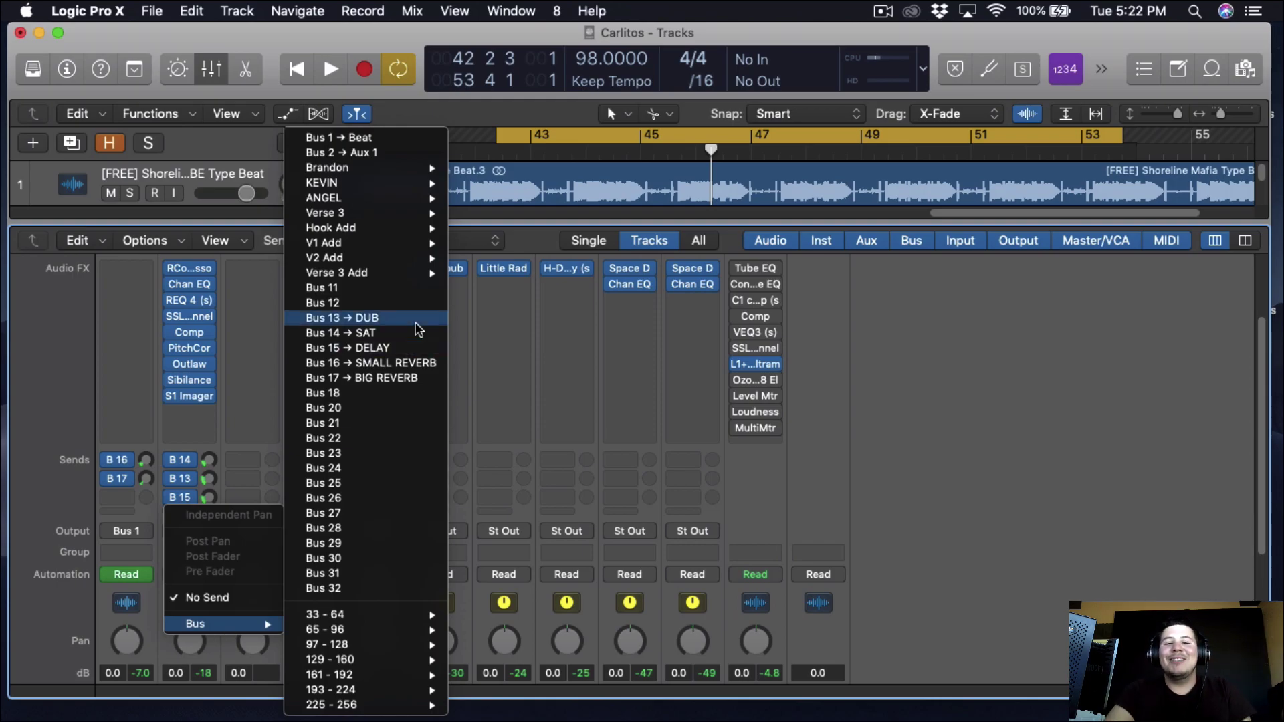
pyautogui.click(441, 361)
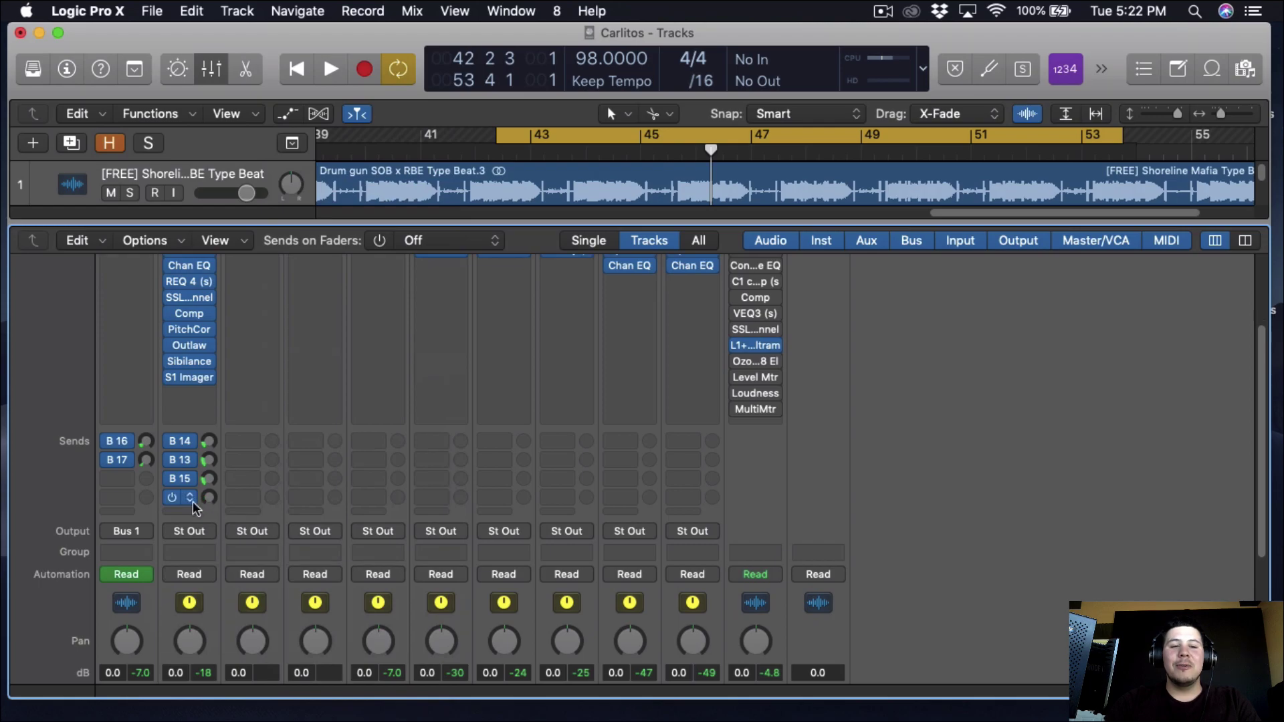
# Examine the Space Designer settings on the SMALL REVERB and BIG REVERB channels
pyautogui.scroll(3, 628, 379)
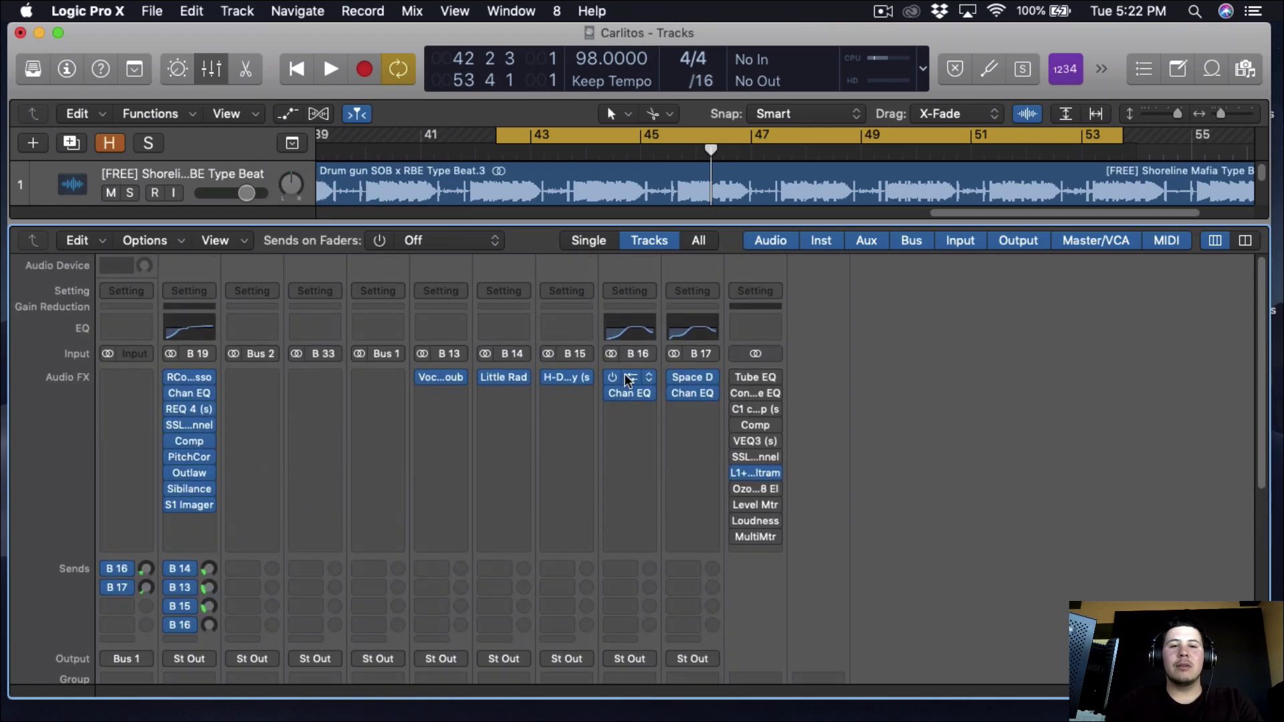
pyautogui.click(625, 377)
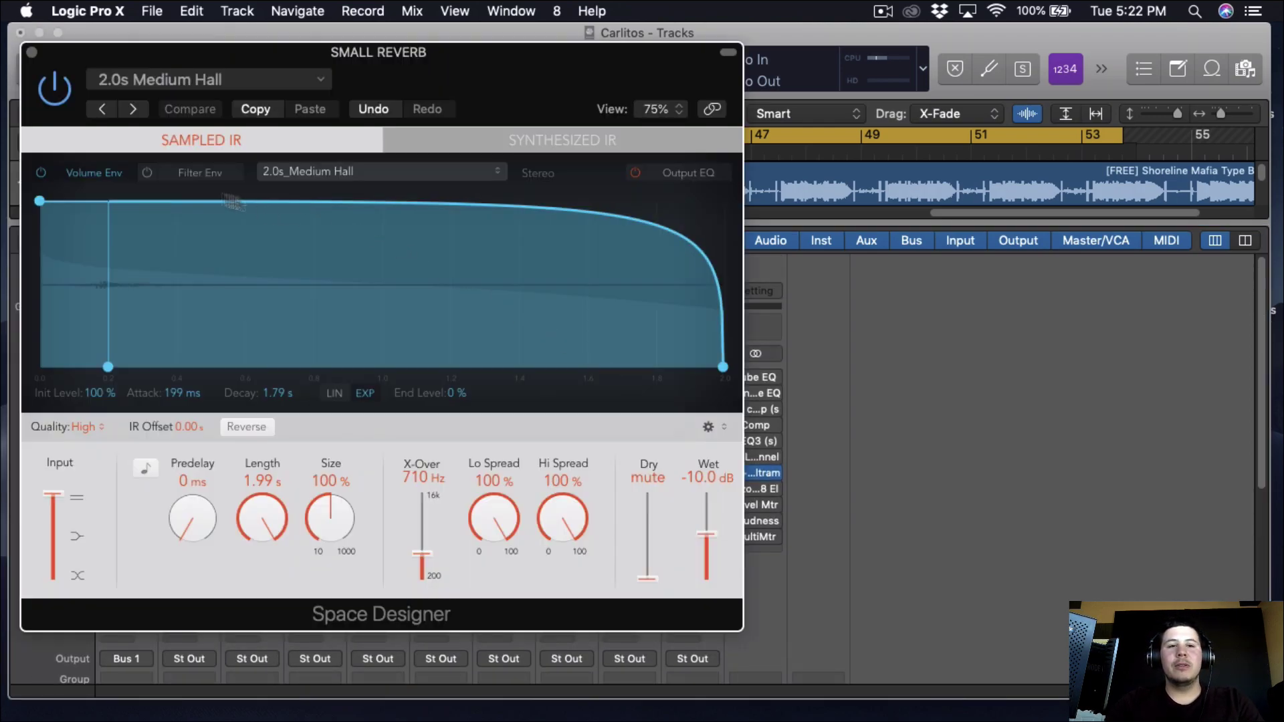
pyautogui.click(321, 79)
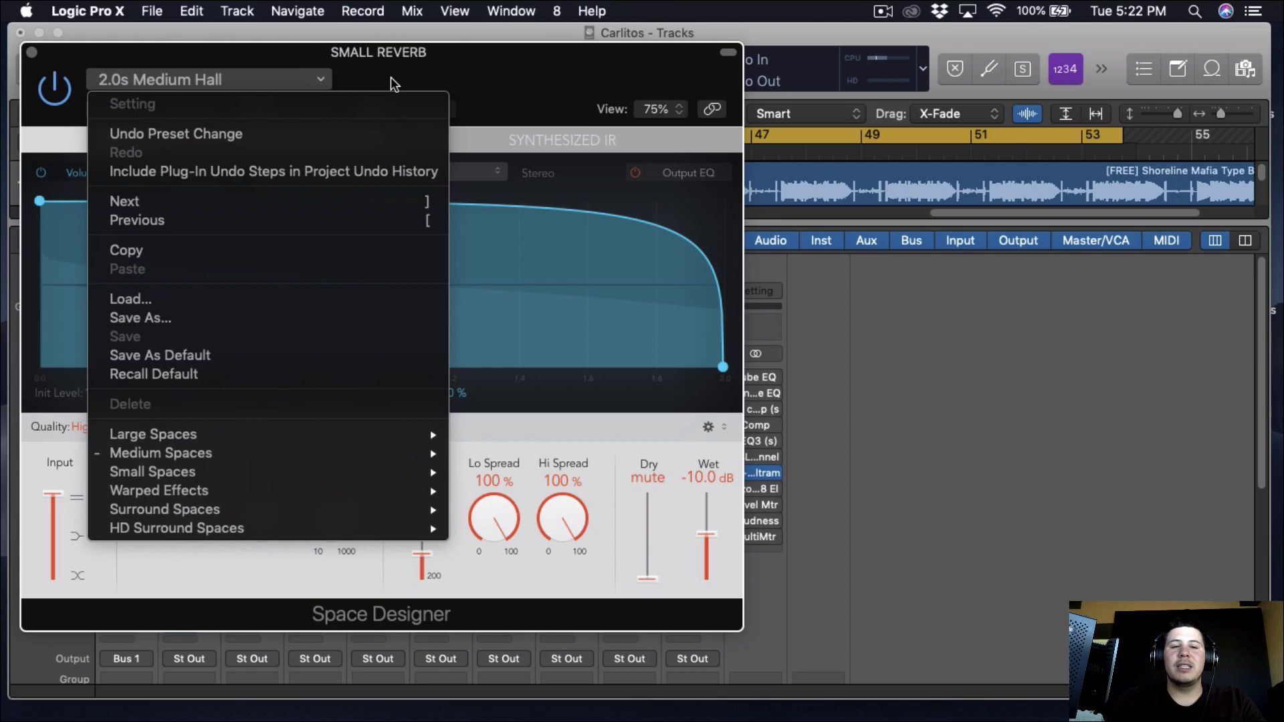
pyautogui.click(28, 63)
pyautogui.click(31, 53)
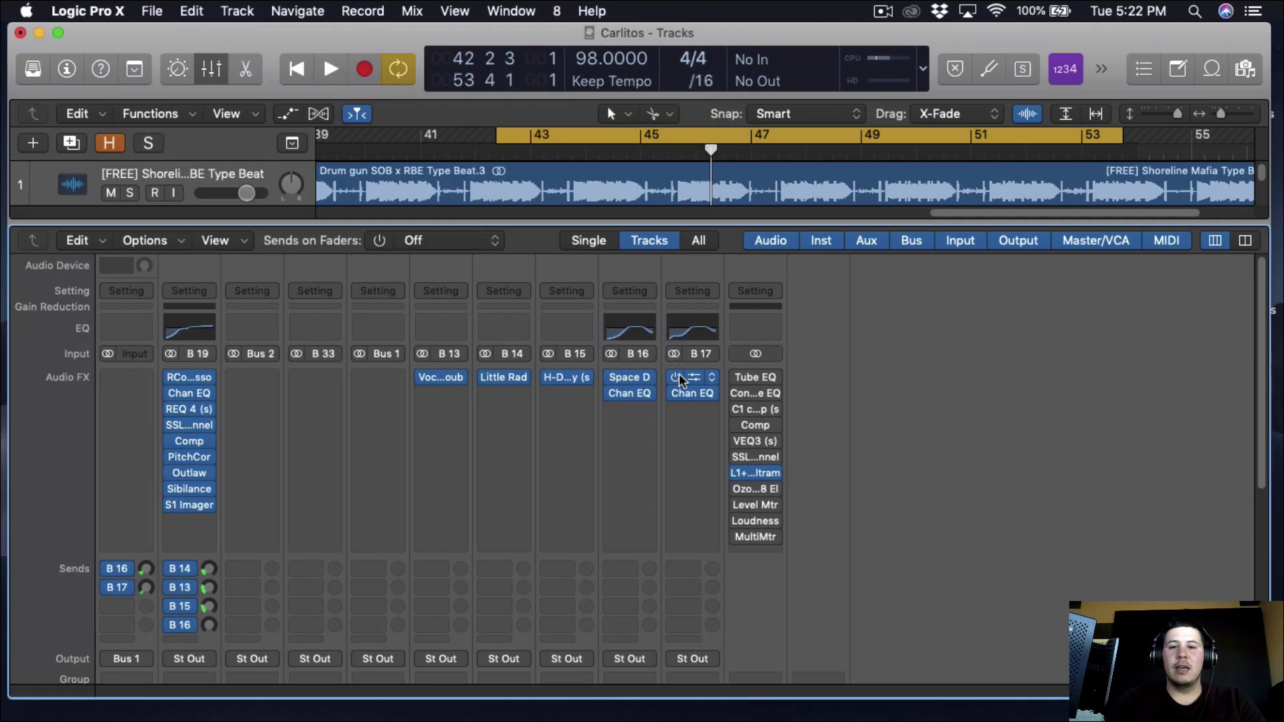
pyautogui.click(628, 377)
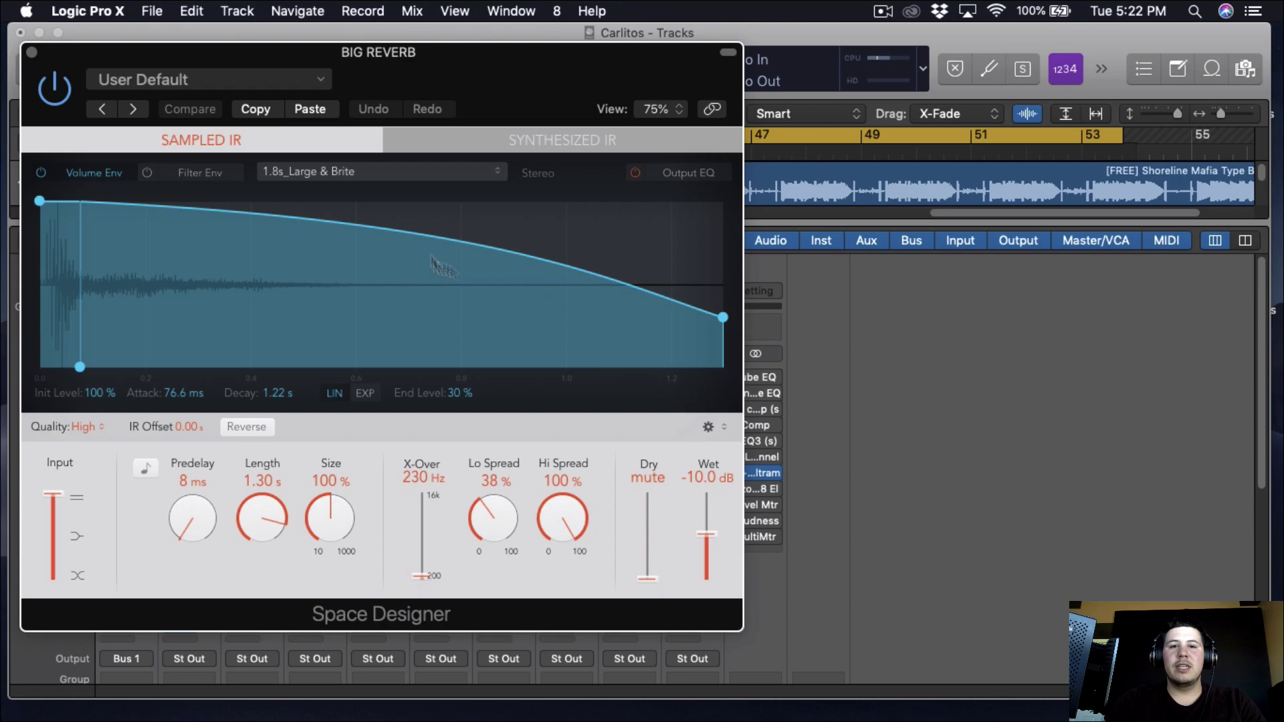
pyautogui.moveTo(328, 34); pyautogui.dragTo(399, 30)
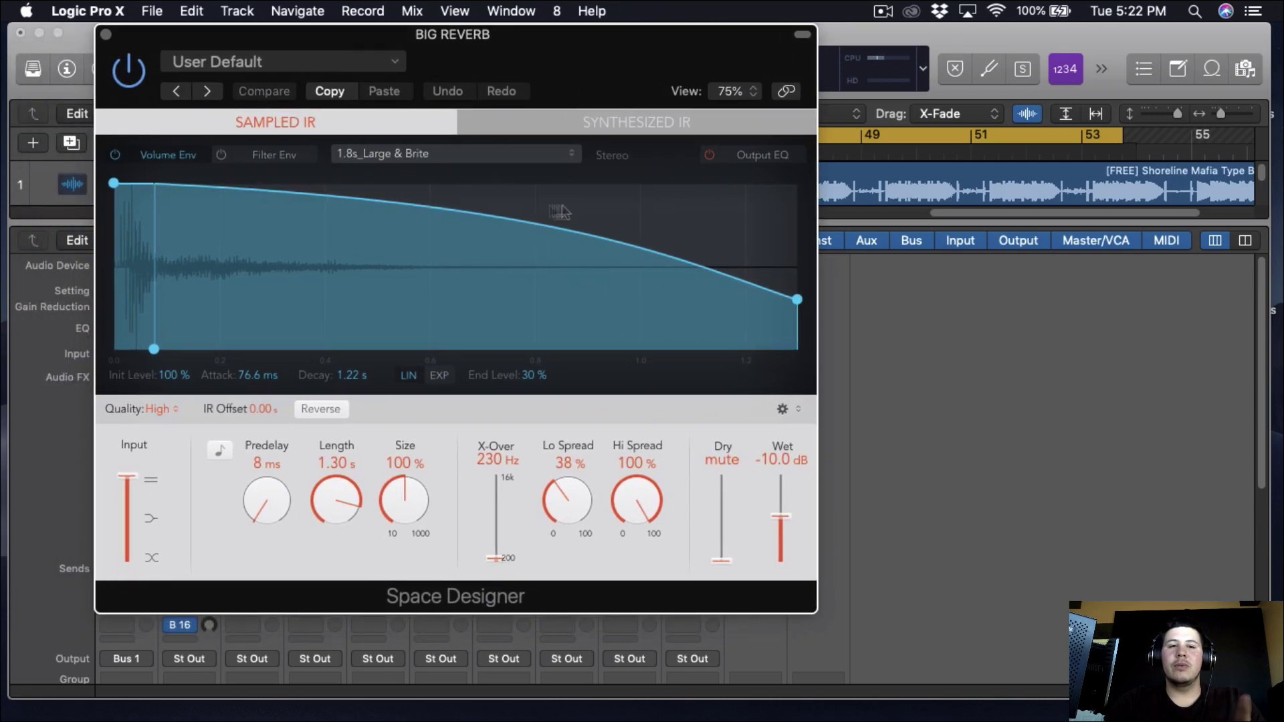
pyautogui.click(107, 35)
# Solo the vocal stack during playback and set its Bus 16 send level to -14.0
pyautogui.press('space')
pyautogui.moveTo(209, 624); pyautogui.dragTo(208, 508)
pyautogui.scroll(-10, 194, 601)
pyautogui.click(204, 636)
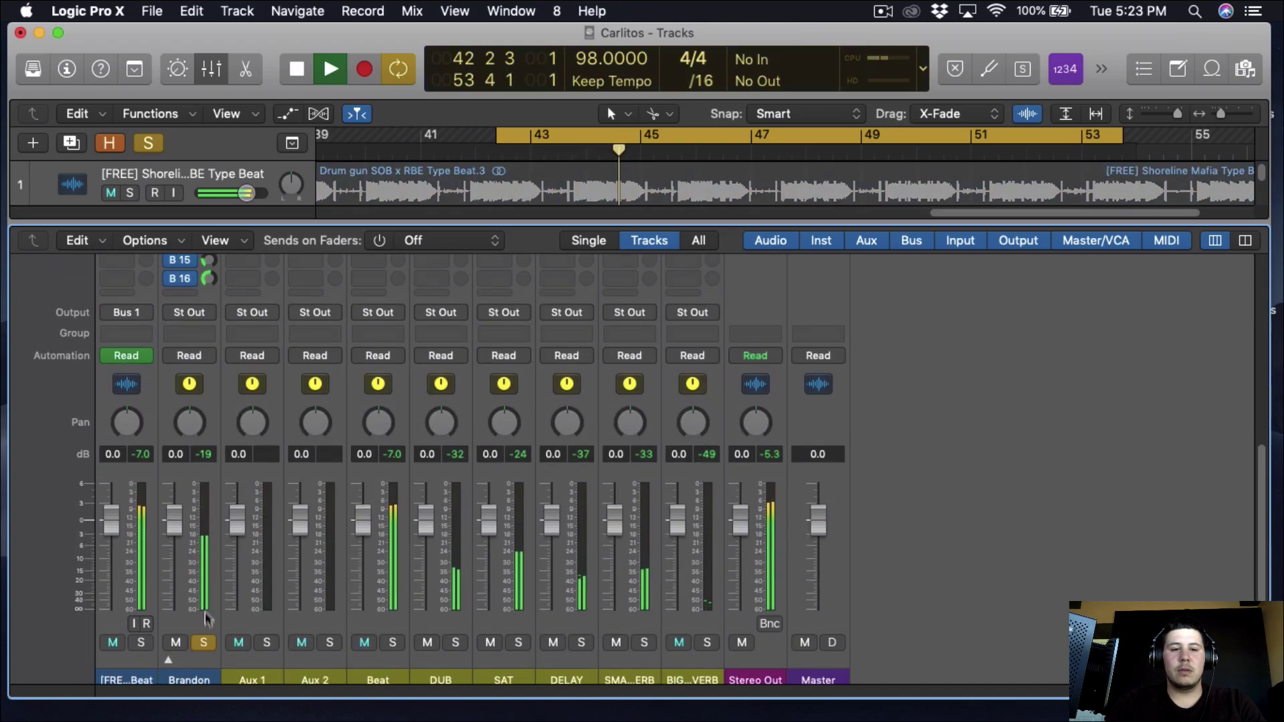
pyautogui.scroll(3, 209, 341)
pyautogui.moveTo(212, 347); pyautogui.dragTo(226, 256)
pyautogui.moveTo(230, 310); pyautogui.dragTo(228, 413)
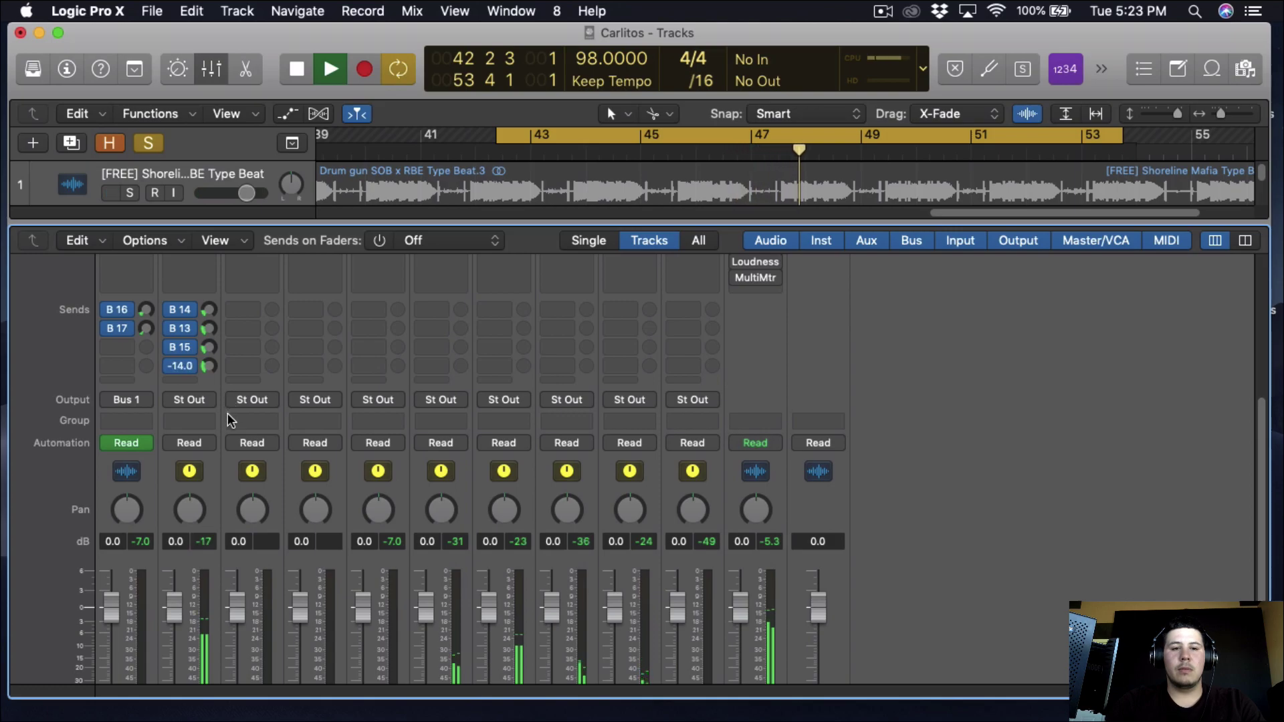
# Add a send from the vocal stack to Bus 17, the BIG REVERB channel, and set its level to -14.2
pyautogui.click(181, 366)
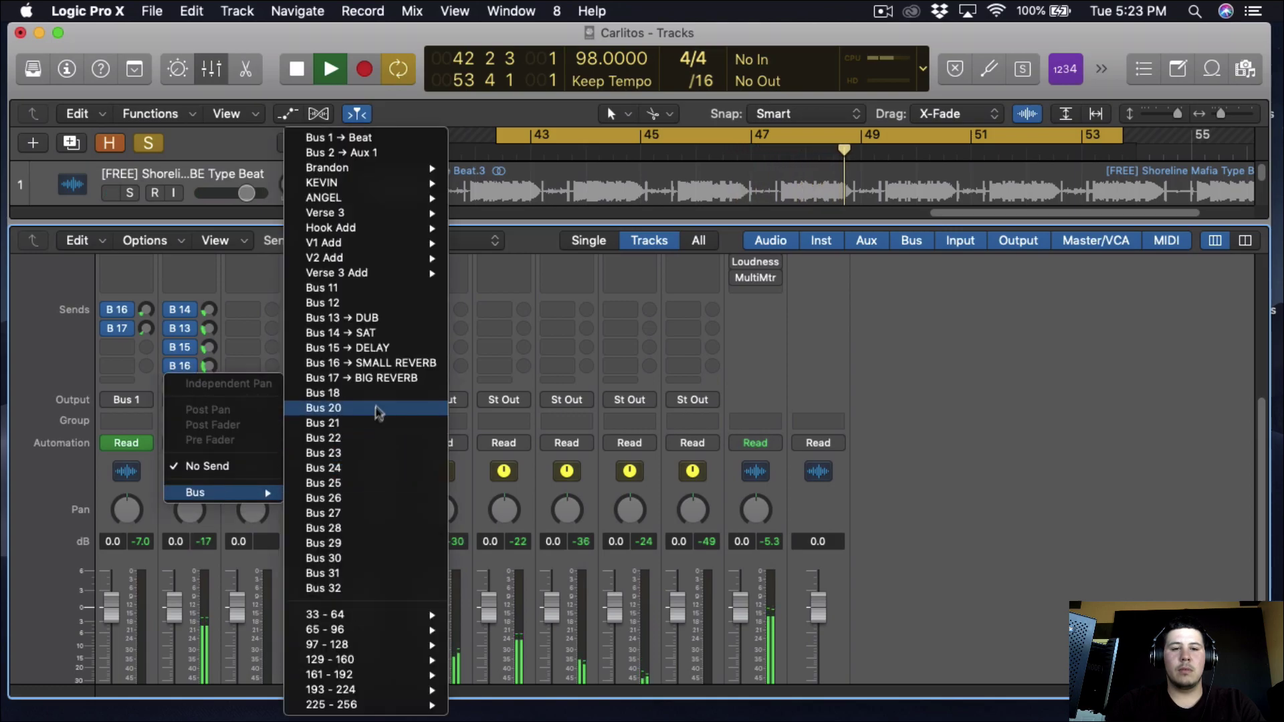
pyautogui.click(143, 389)
pyautogui.moveTo(210, 381); pyautogui.dragTo(237, 299)
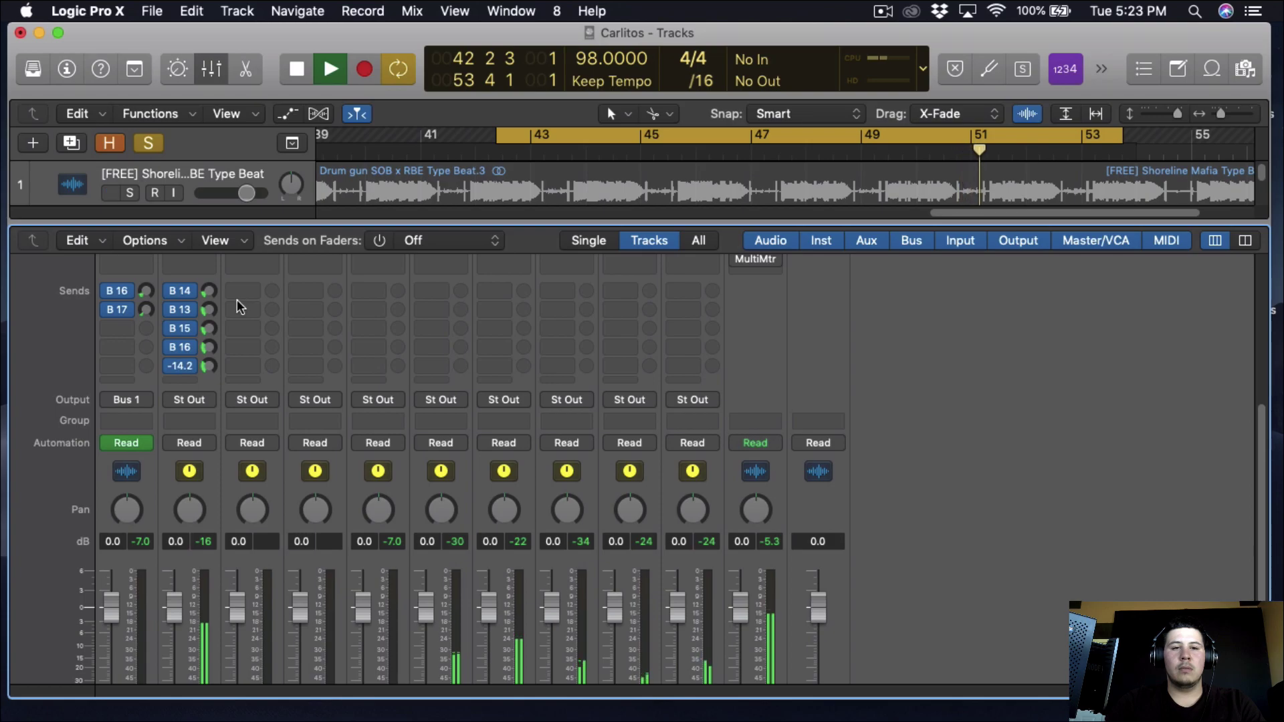
# Turn off solo and play the vocal with its reverb sends together with the beat
pyautogui.click(148, 143)
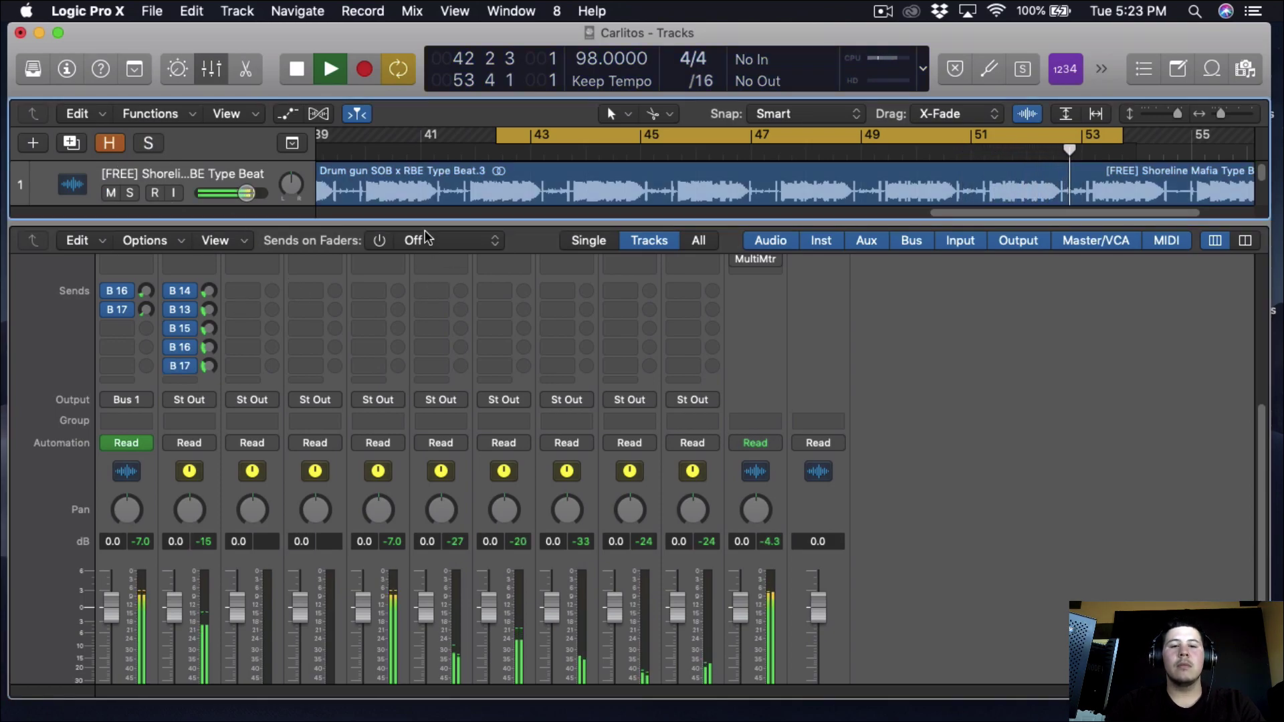
pyautogui.moveTo(428, 225); pyautogui.dragTo(416, 239)
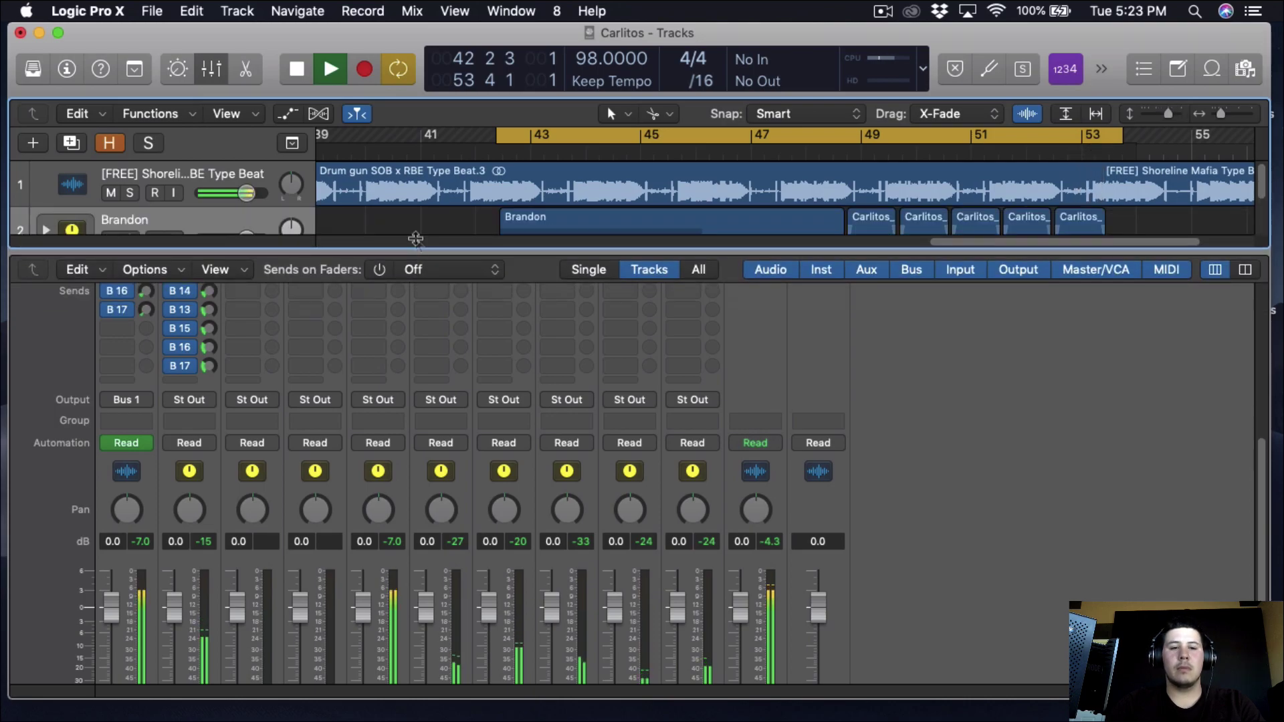
pyautogui.scroll(5, 400, 409)
pyautogui.scroll(-3, 400, 409)
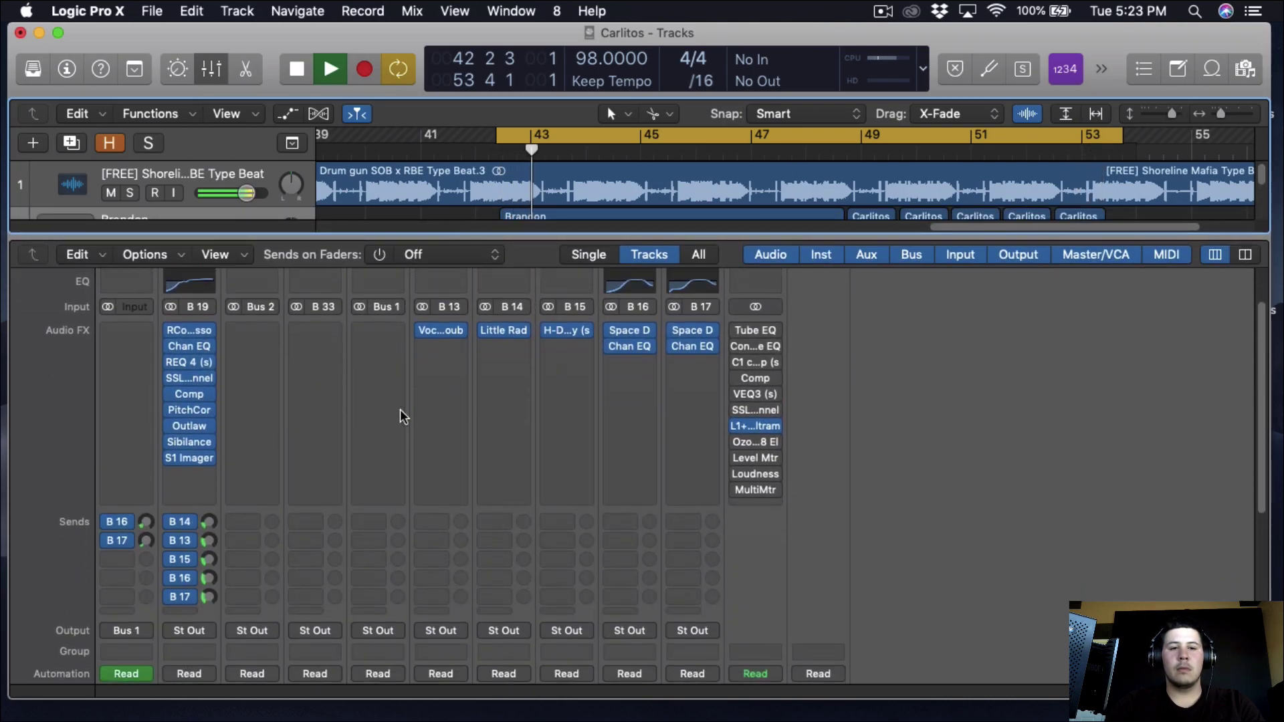
pyautogui.press('space')
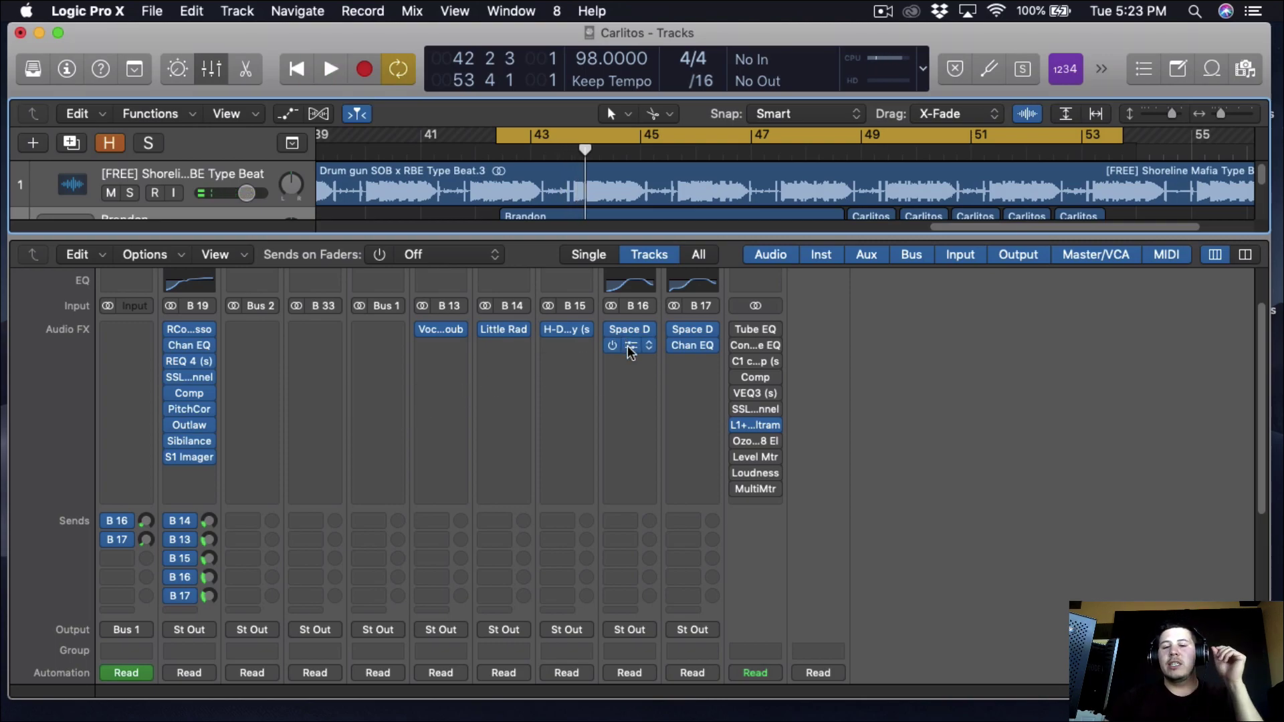
# Set the SMALL REVERB Channel EQ's high shelf to 10600 Hz and -5.0 dB, and check the BIG REVERB's Channel EQ
pyautogui.click(627, 345)
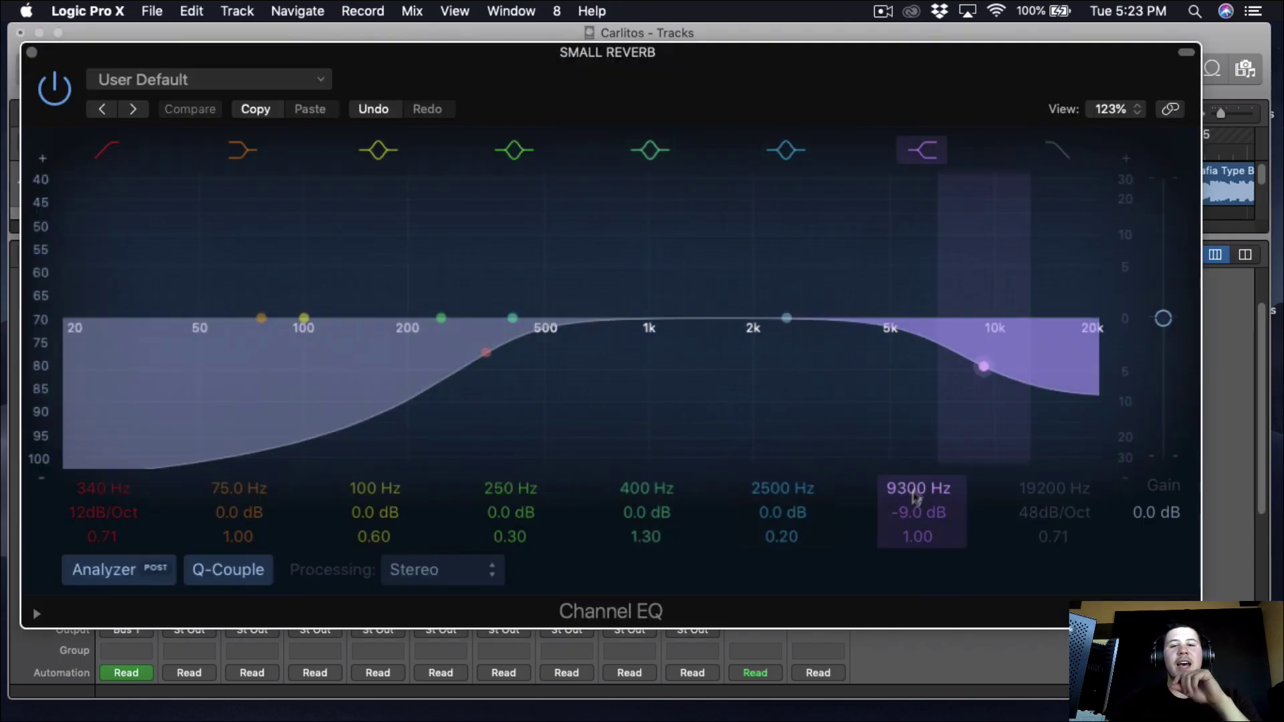
pyautogui.moveTo(915, 512); pyautogui.dragTo(923, 471)
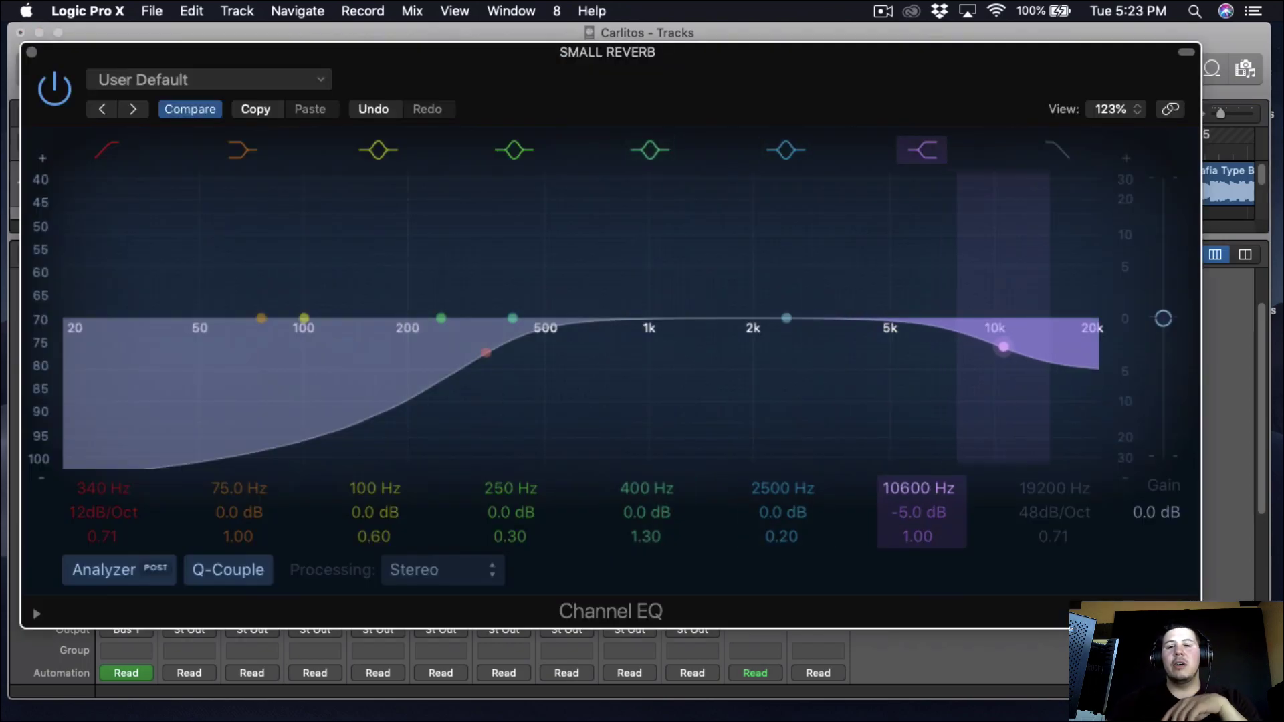
pyautogui.click(32, 52)
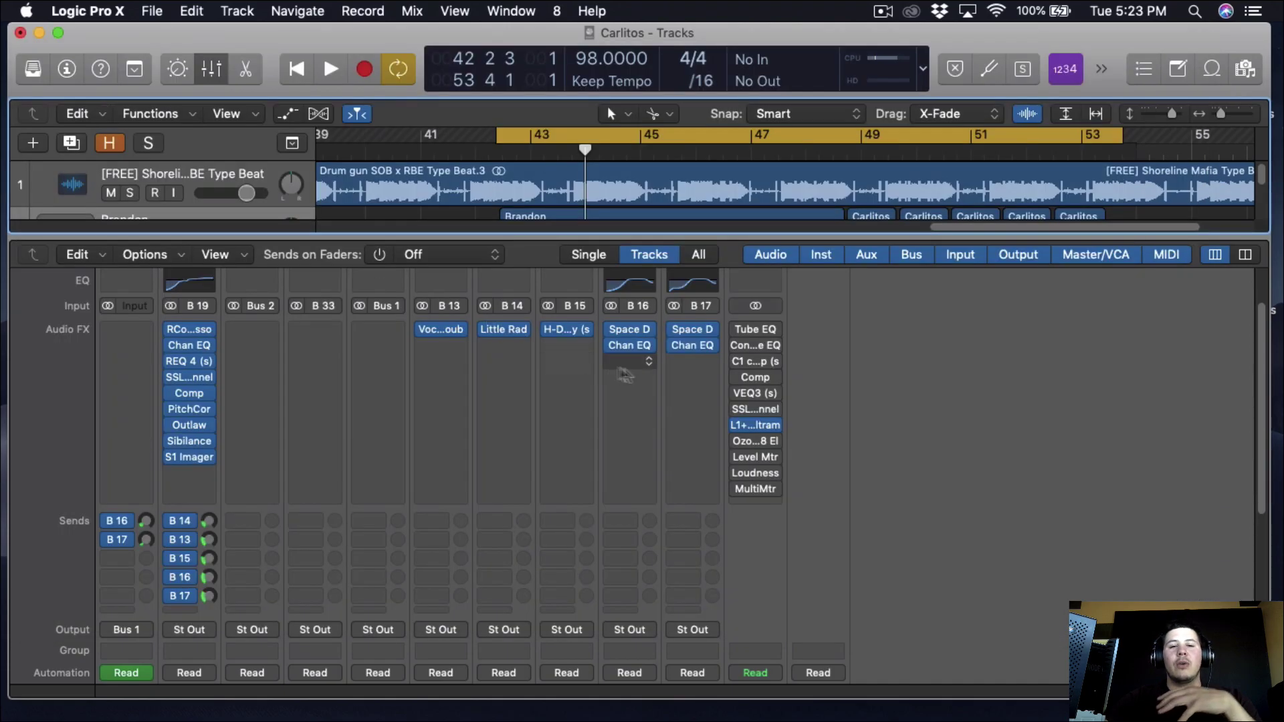
pyautogui.click(695, 345)
pyautogui.press('super+w')
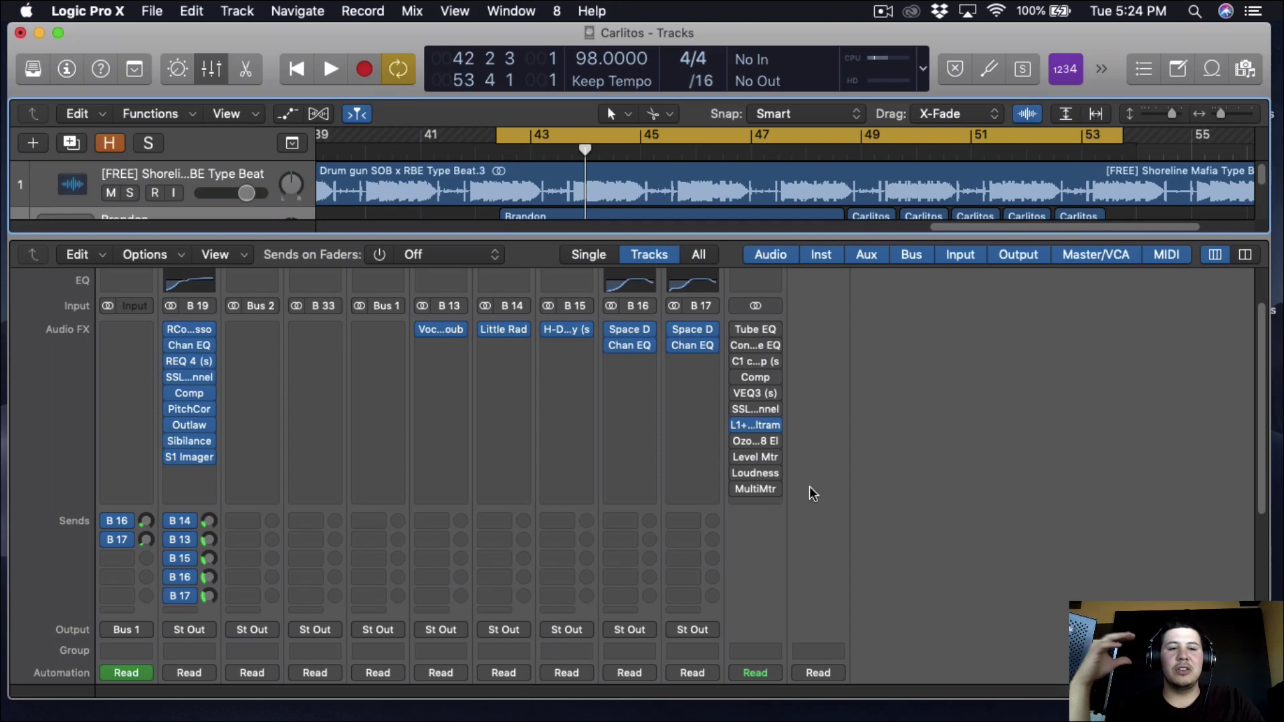
# Enlarge the mixer and play the song with the full vocal chain active
pyautogui.moveTo(361, 232); pyautogui.dragTo(361, 161)
pyautogui.moveTo(177, 330)
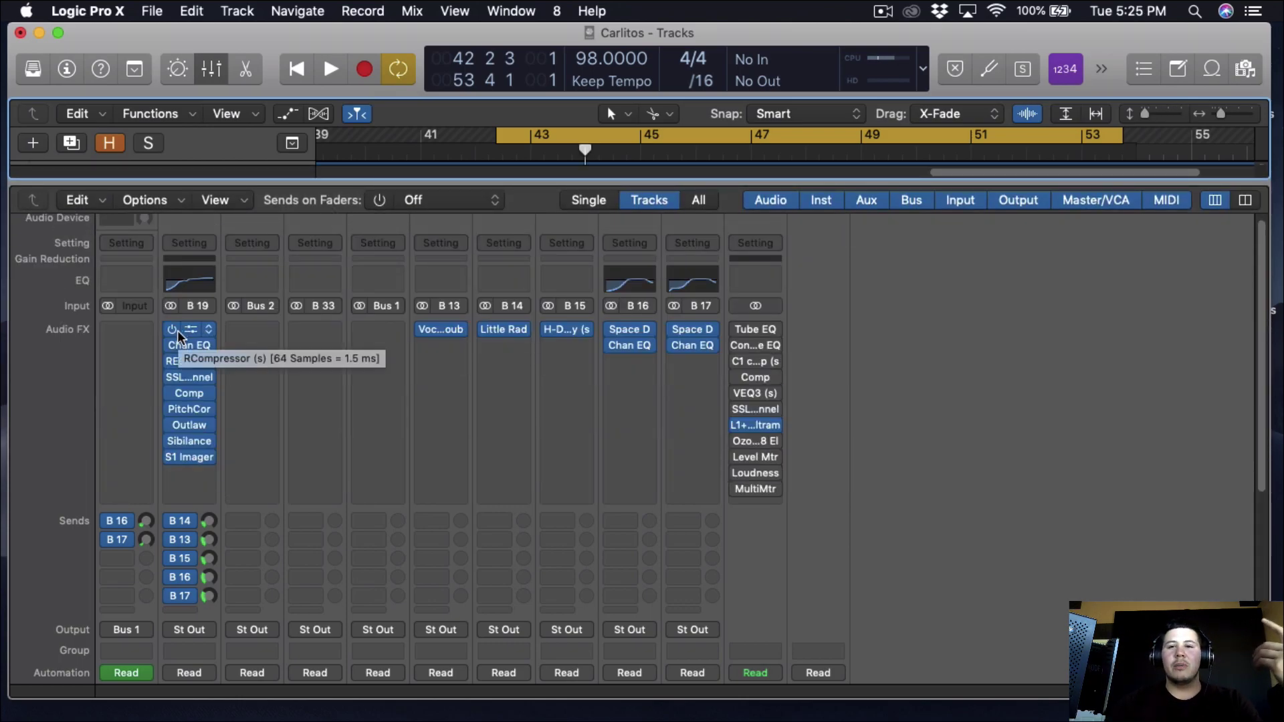
pyautogui.press('space')
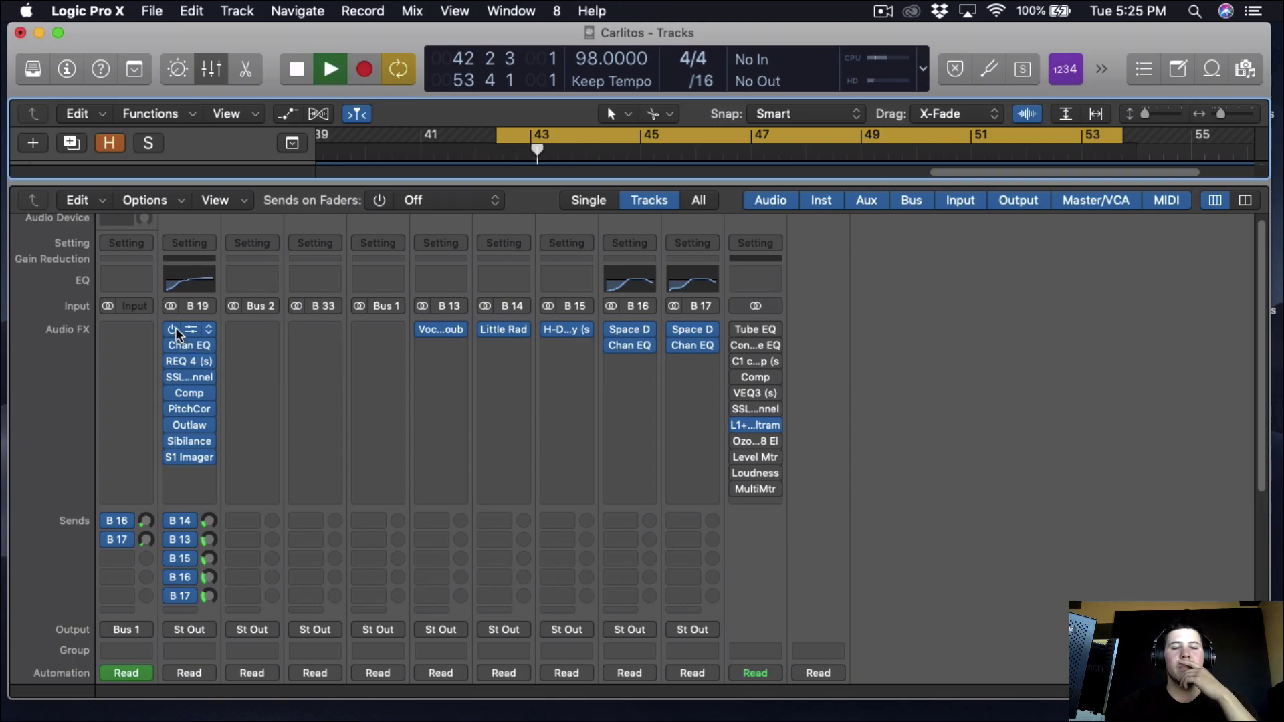
pyautogui.moveTo(198, 382)
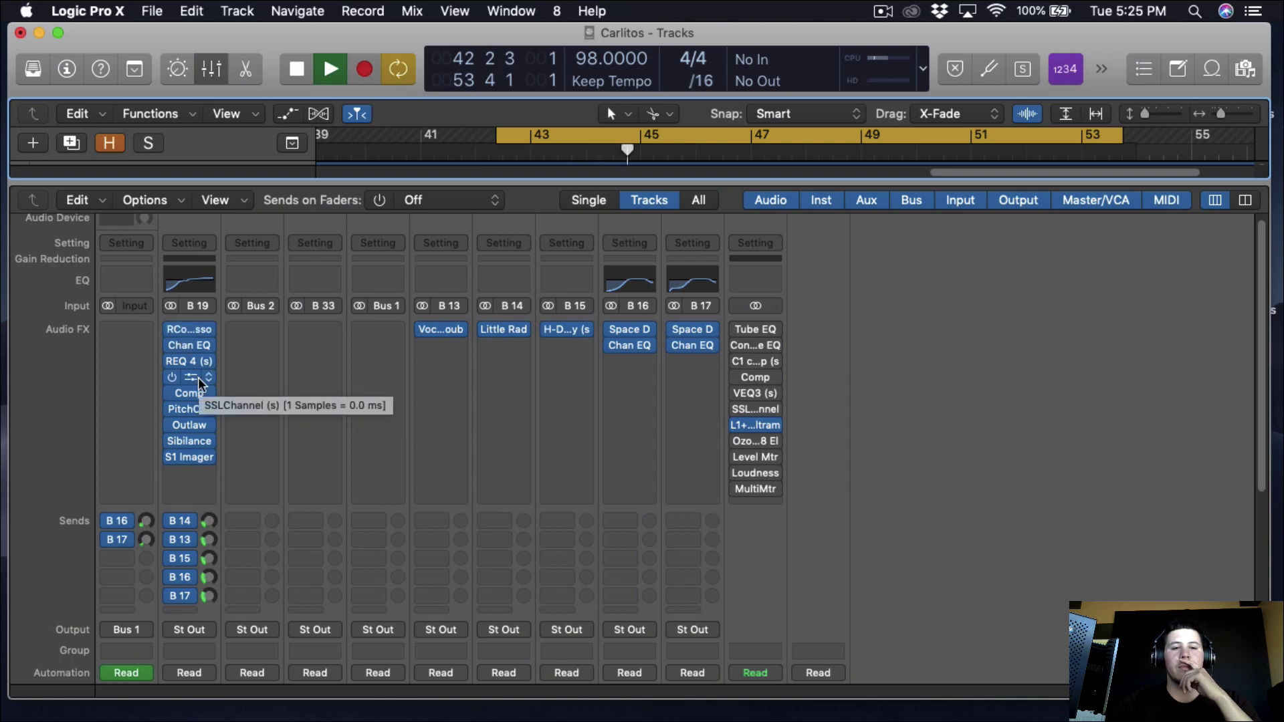
pyautogui.scroll(-5, 198, 383)
pyautogui.scroll(6, 198, 377)
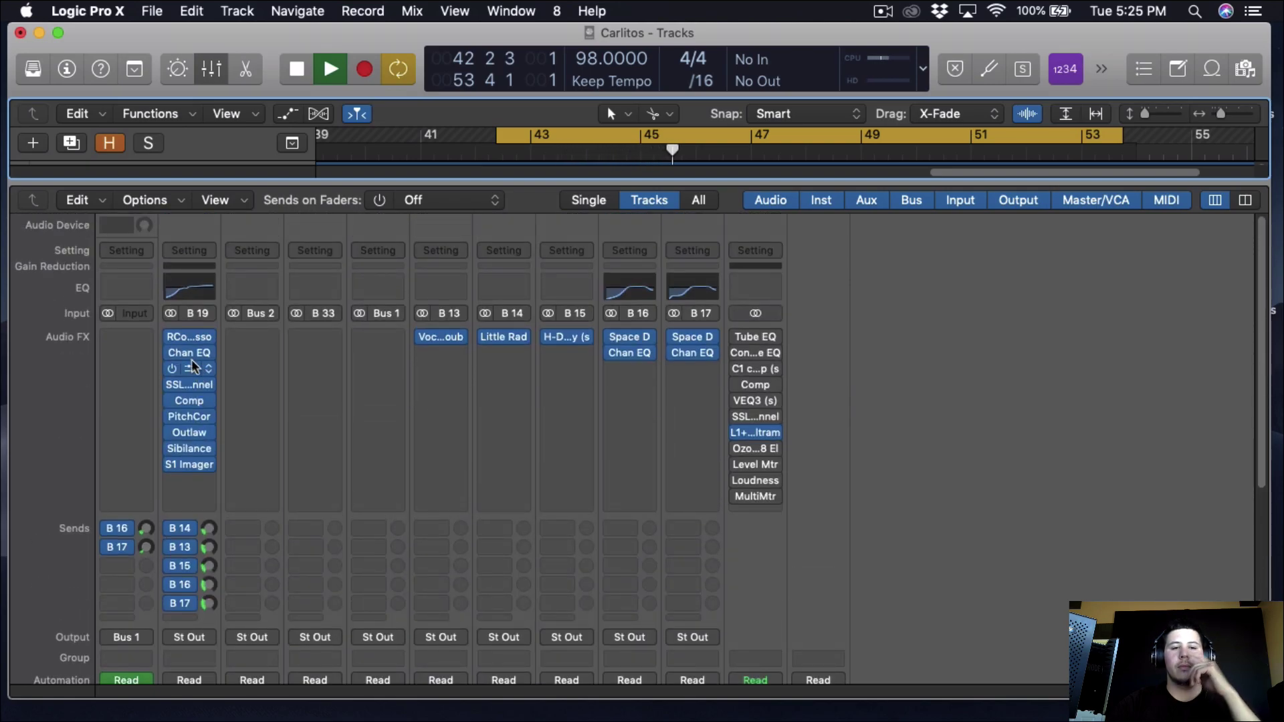
pyautogui.press('space')
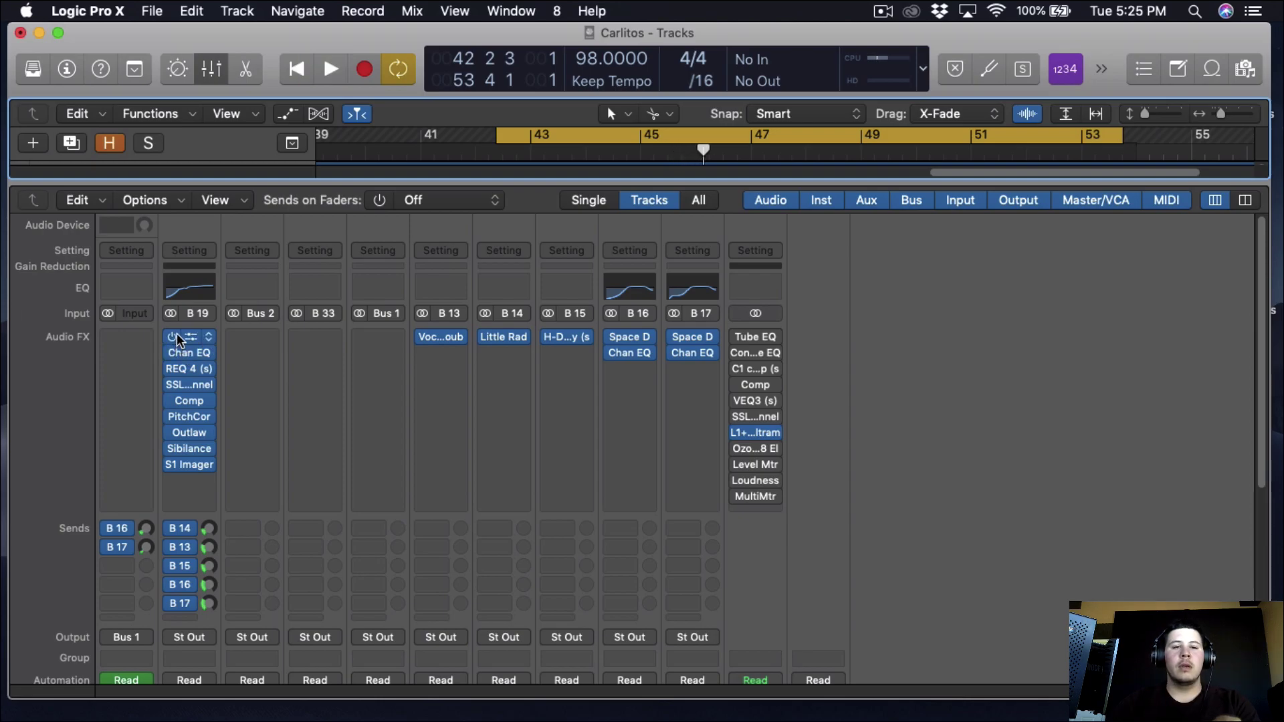
# Bypass all plug-ins and sends on the vocal stack and play the unprocessed vocal with the beat
pyautogui.moveTo(172, 336); pyautogui.dragTo(173, 621)
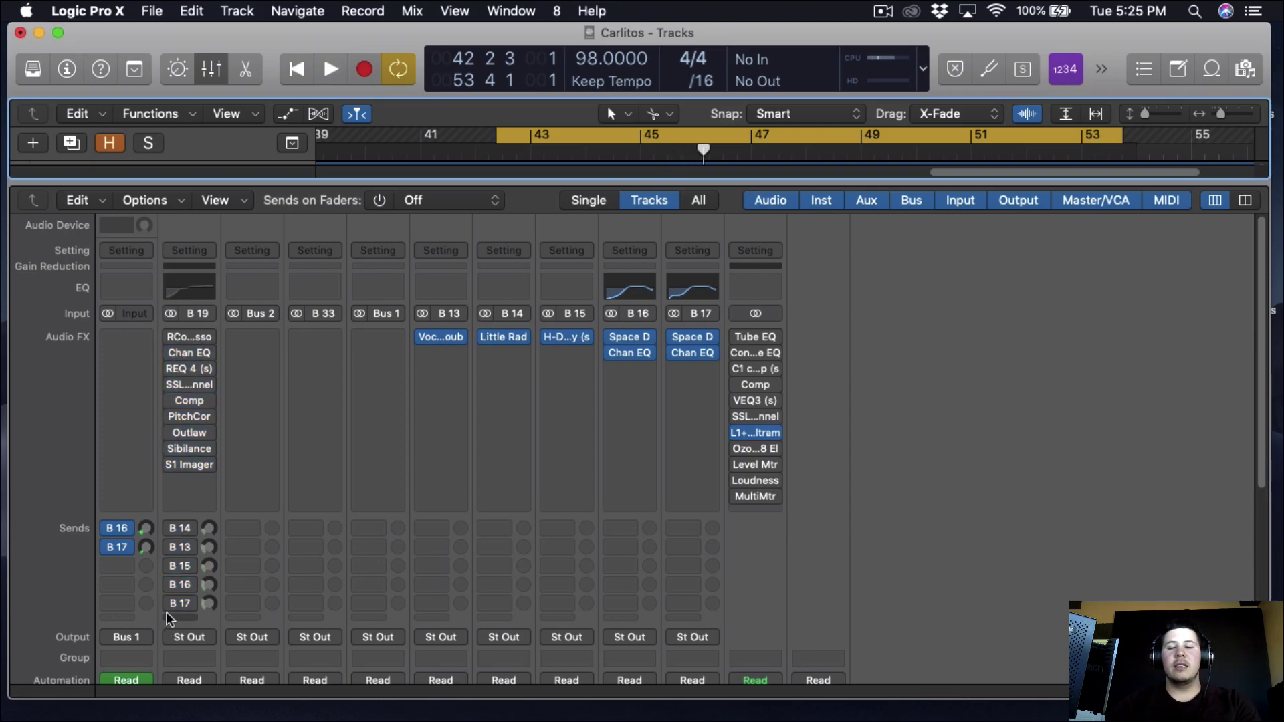
pyautogui.scroll(-5, 174, 547)
pyautogui.press('space')
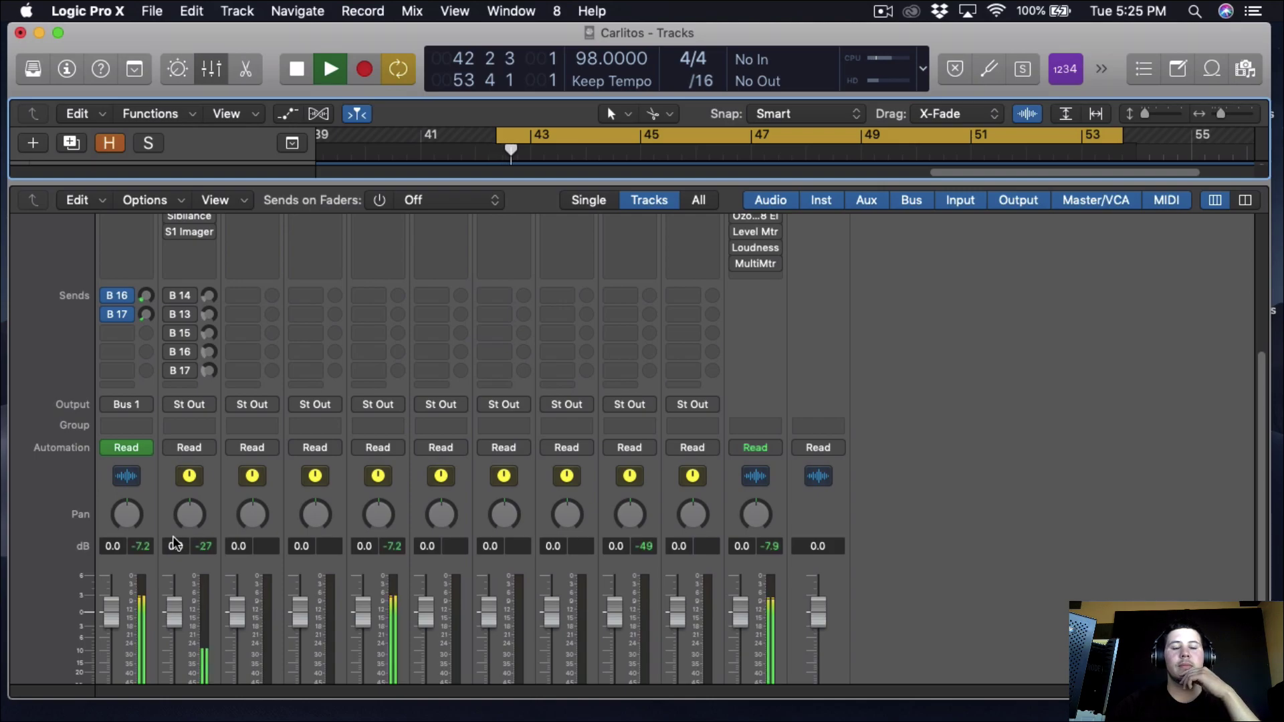
pyautogui.scroll(-2, 175, 543)
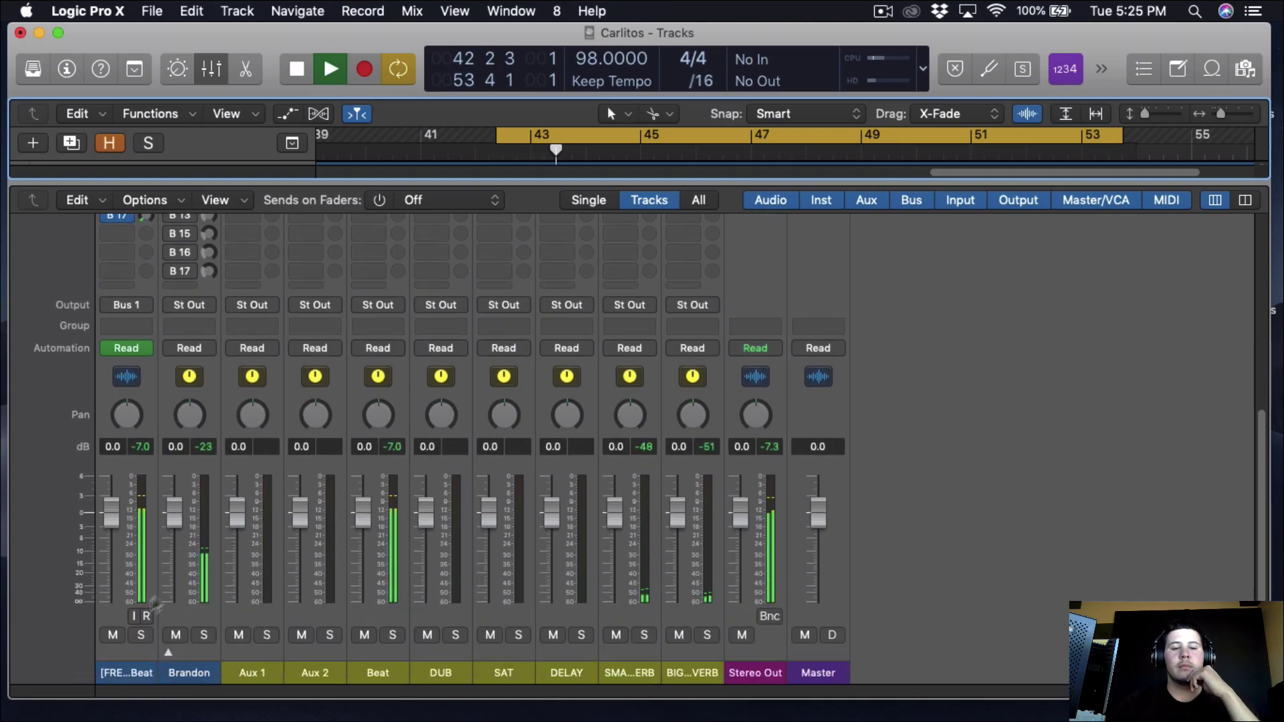
pyautogui.scroll(1, 176, 573)
pyautogui.scroll(5, 194, 482)
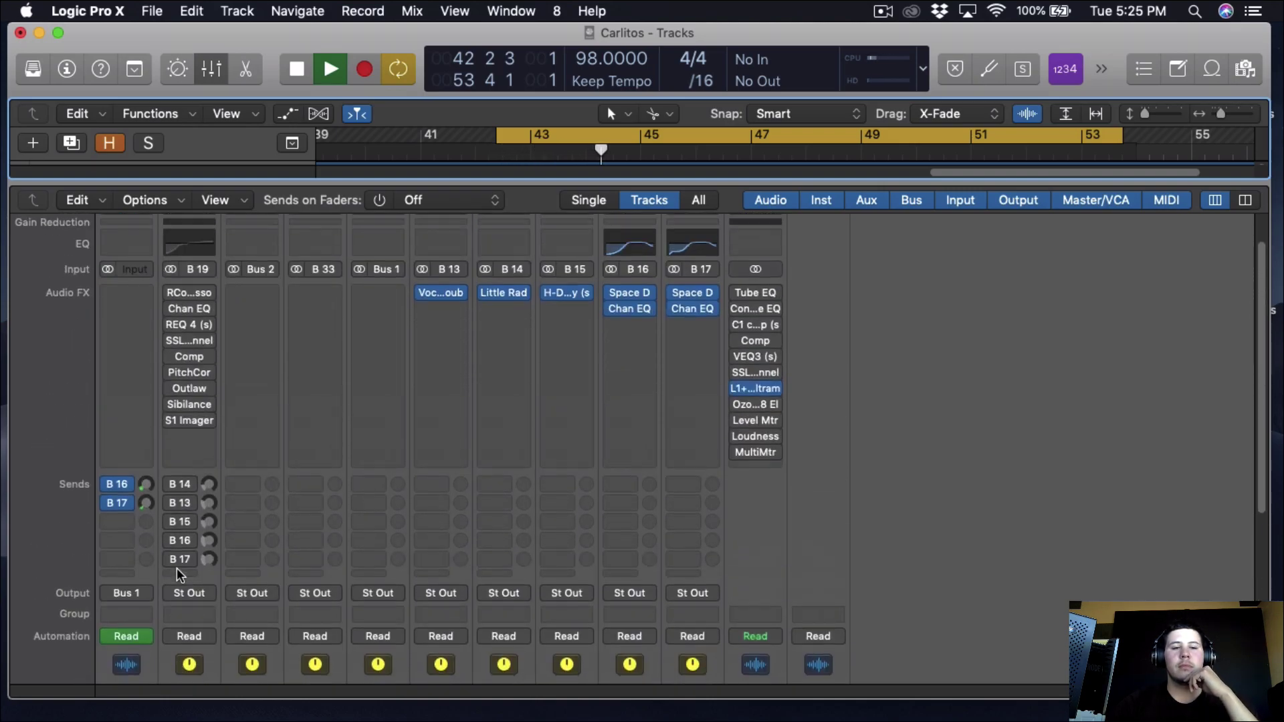
# Re-enable the vocal stack's plug-ins in order during playback, from RCompressor through S1 Imager
pyautogui.moveTo(170, 303); pyautogui.dragTo(175, 323)
pyautogui.click(173, 320)
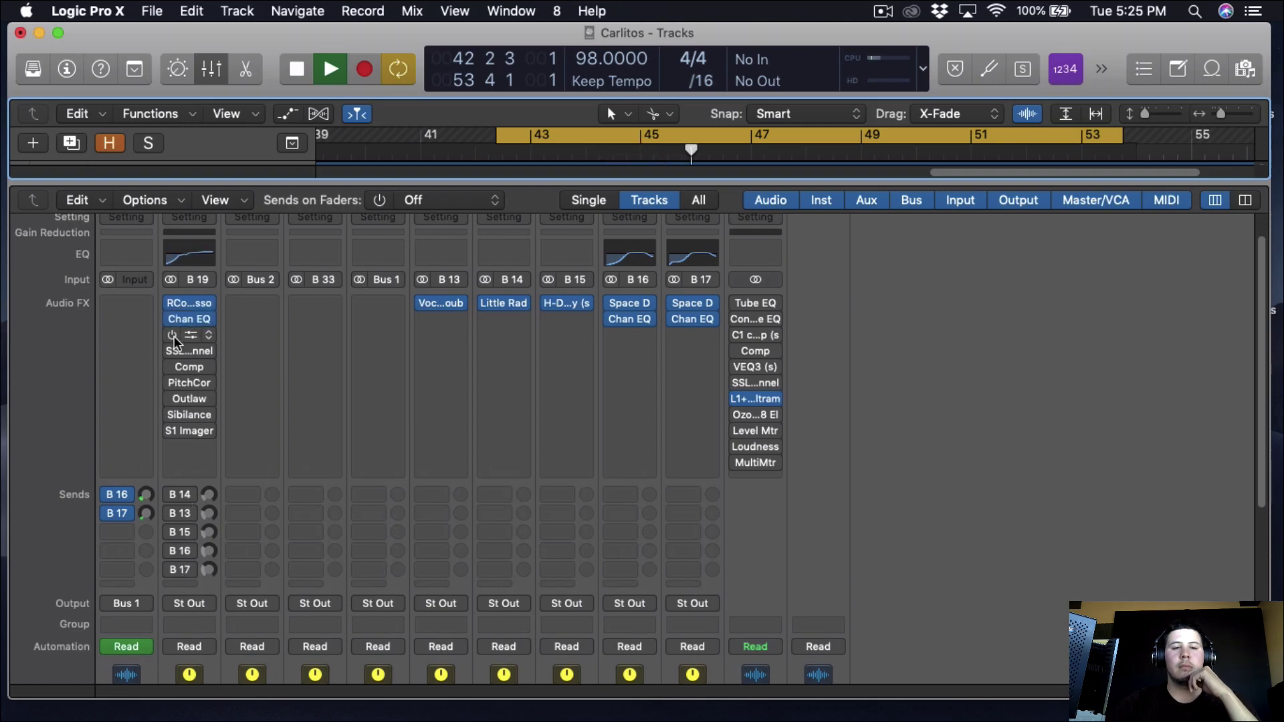
pyautogui.click(173, 384)
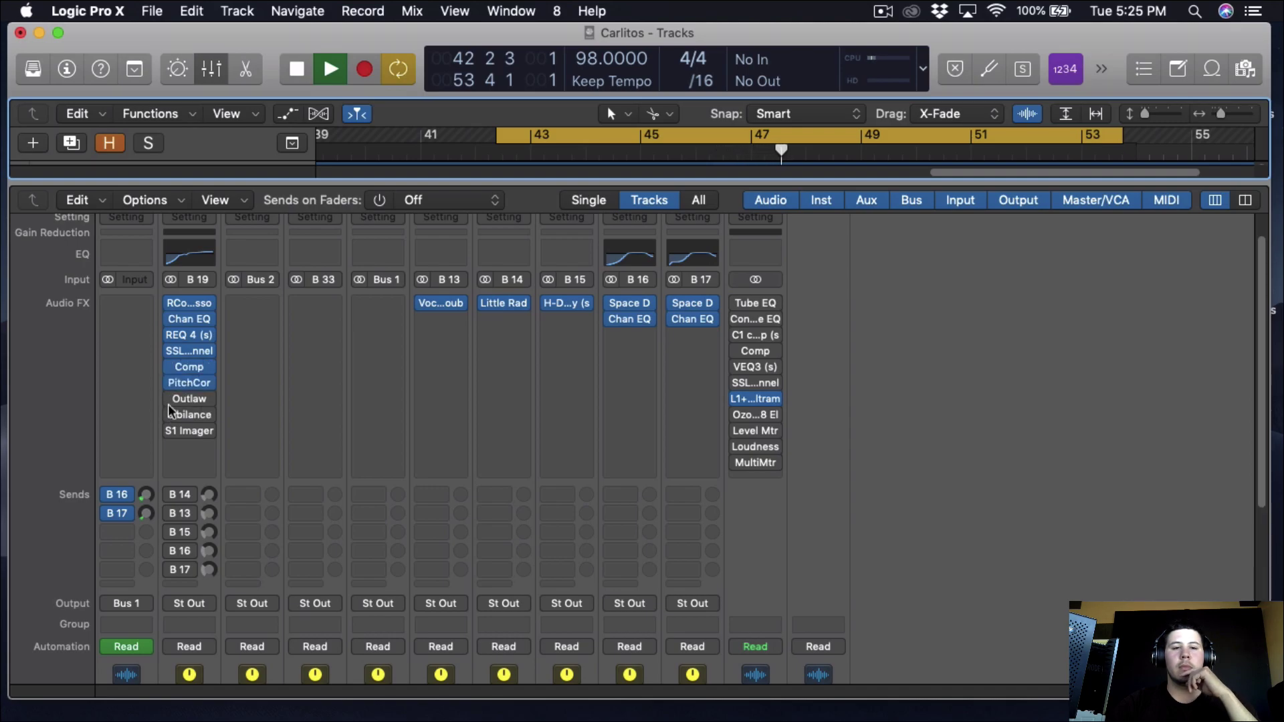
pyautogui.click(169, 401)
pyautogui.click(172, 415)
pyautogui.click(172, 430)
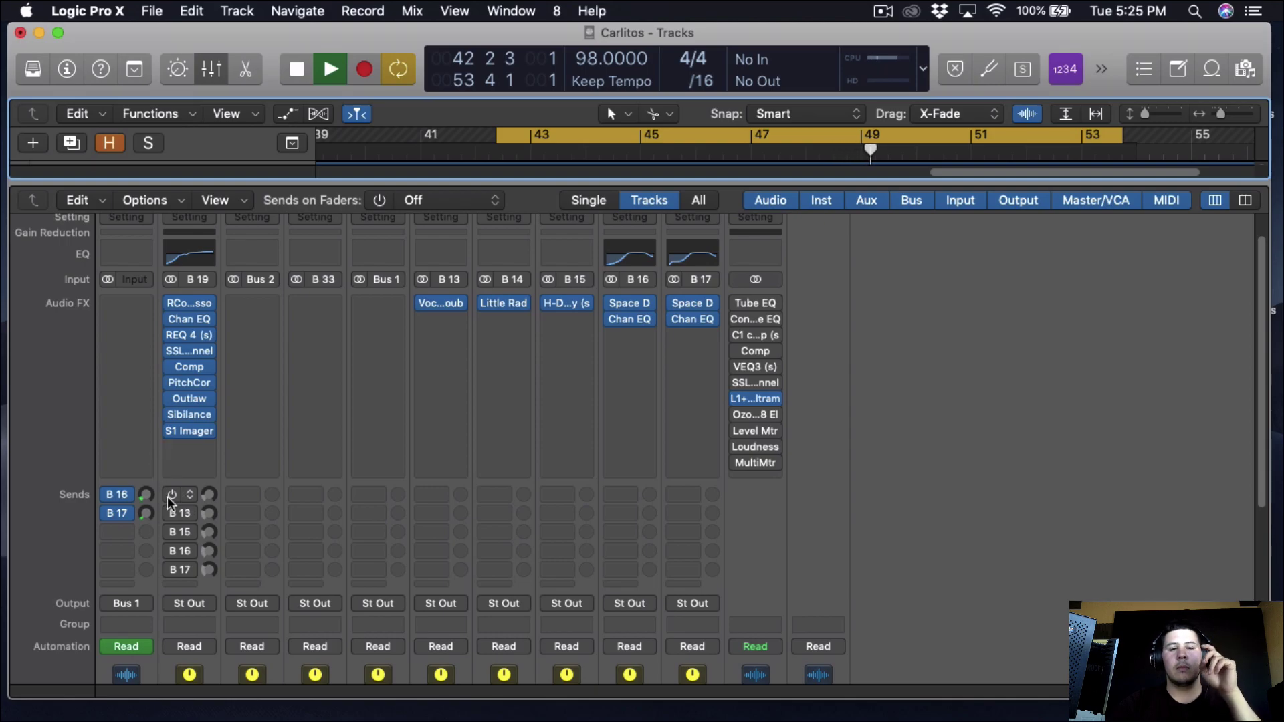
# Re-enable the vocal stack's sends to buses 14, 13, 15, 16 and 17 one after another during playback
pyautogui.click(173, 494)
pyautogui.click(174, 514)
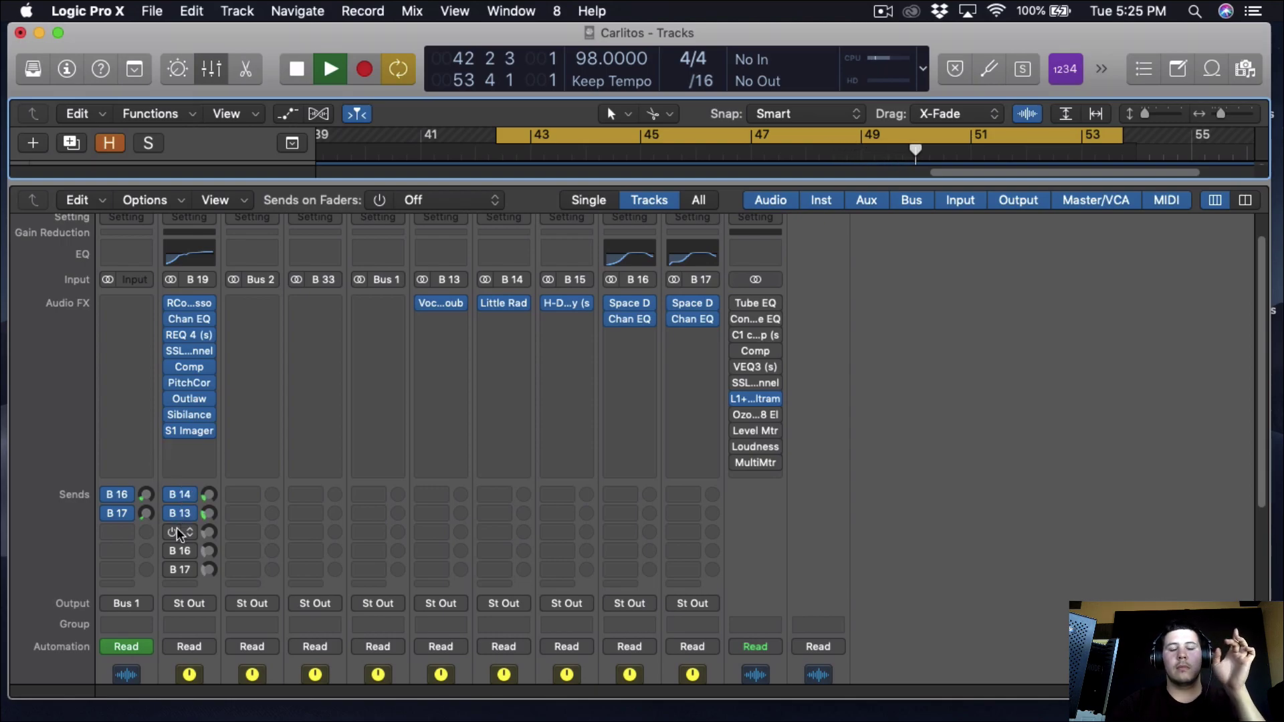
pyautogui.click(174, 532)
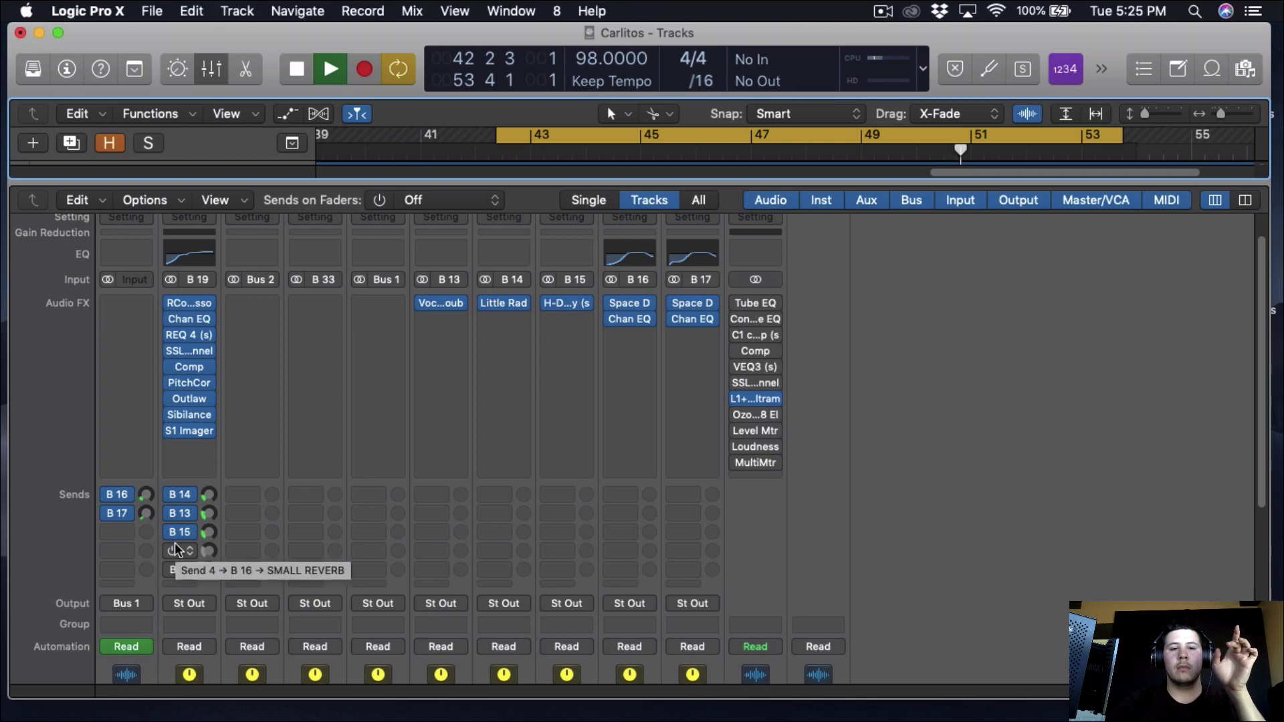
pyautogui.click(173, 551)
pyautogui.click(173, 570)
pyautogui.moveTo(215, 538); pyautogui.dragTo(215, 553)
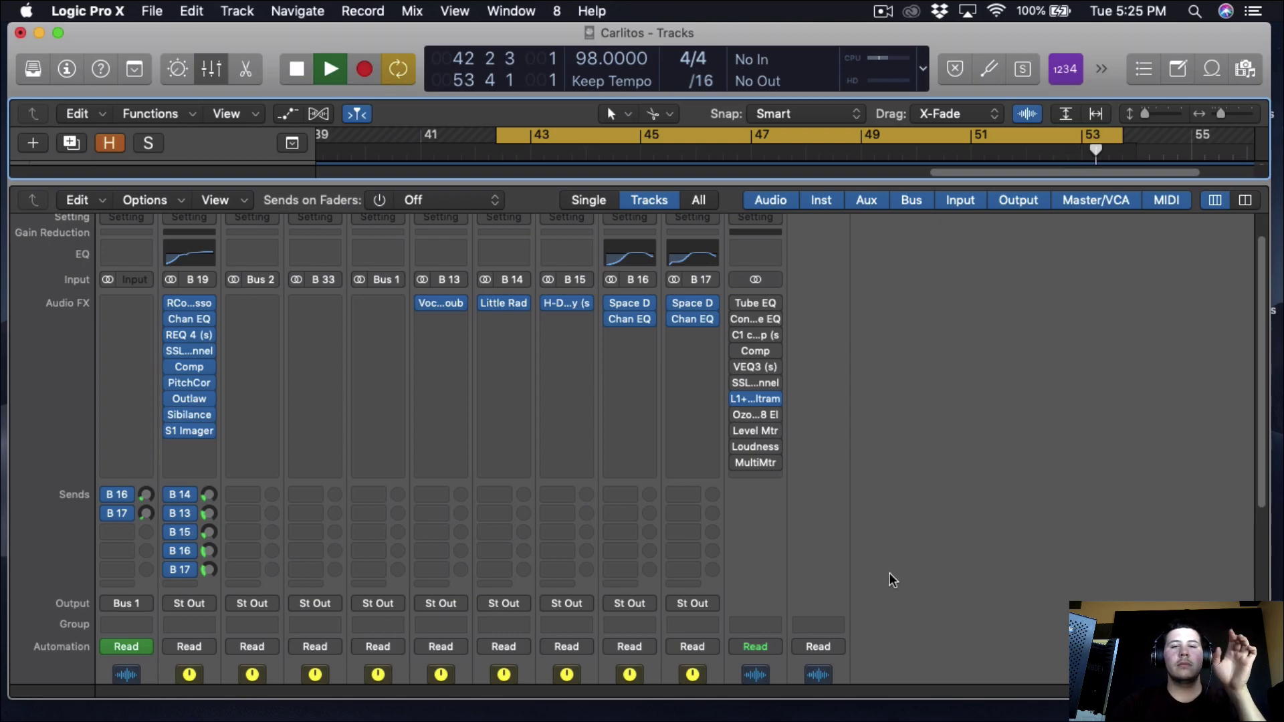
# Stop playback and shrink the mixer to reveal all tracks in the arrangement
pyautogui.press('space')
pyautogui.moveTo(899, 179); pyautogui.dragTo(949, 560)
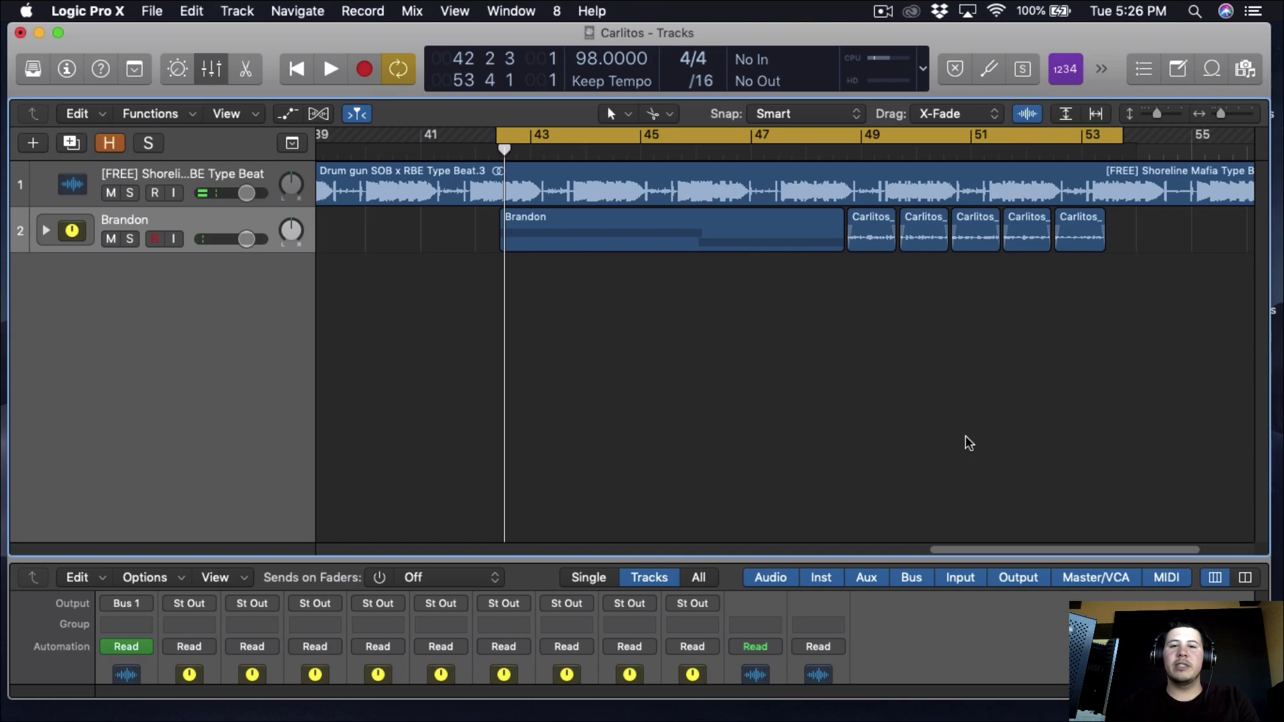